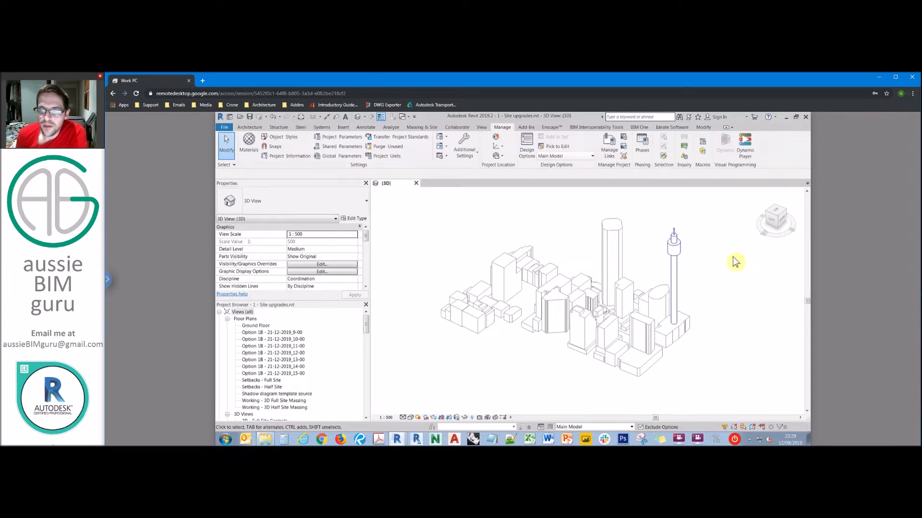
# Step: Examine the Generic Models subcategories in the Object Styles and how they apply to the slender tower
pyautogui.click(671, 259)
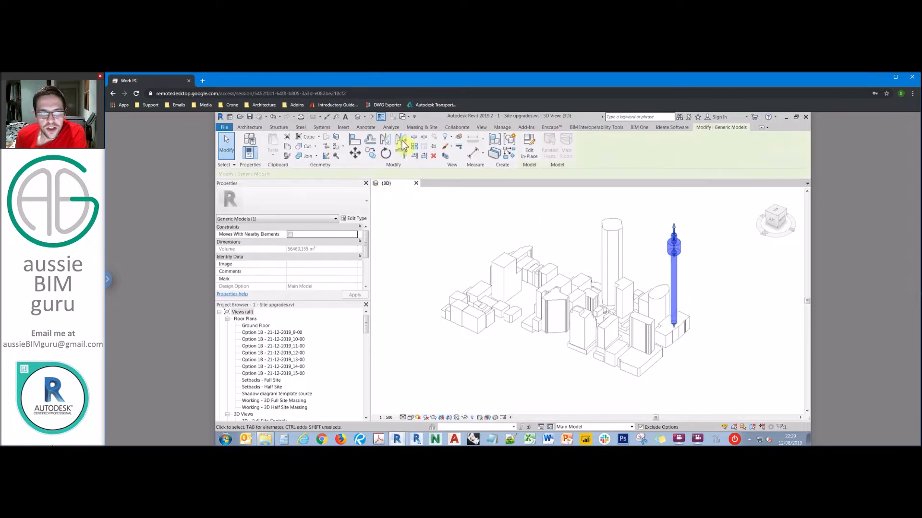
pyautogui.click(501, 128)
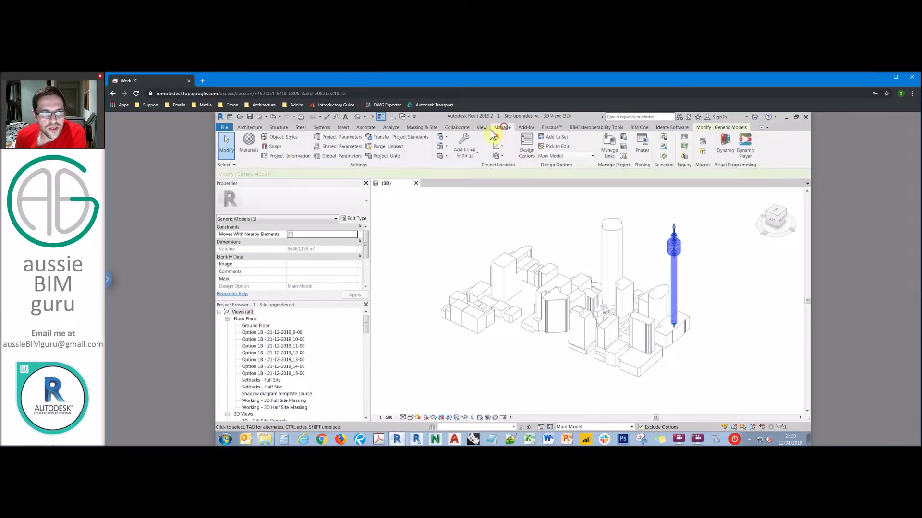
pyautogui.click(278, 138)
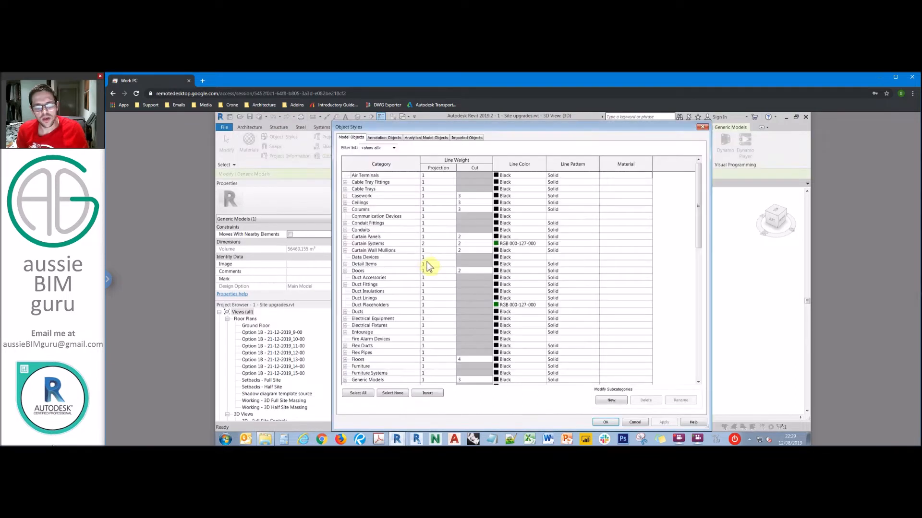
pyautogui.scroll(-1, 379, 327)
pyautogui.click(349, 367)
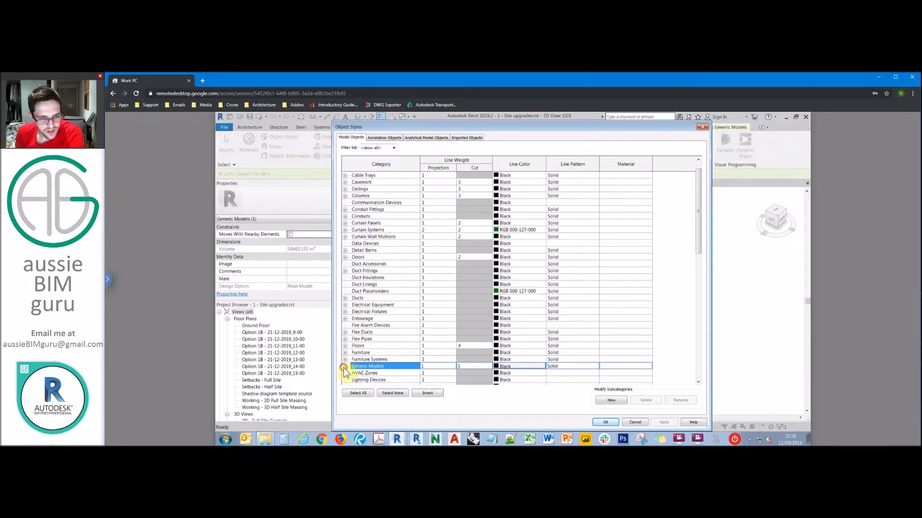
pyautogui.click(345, 366)
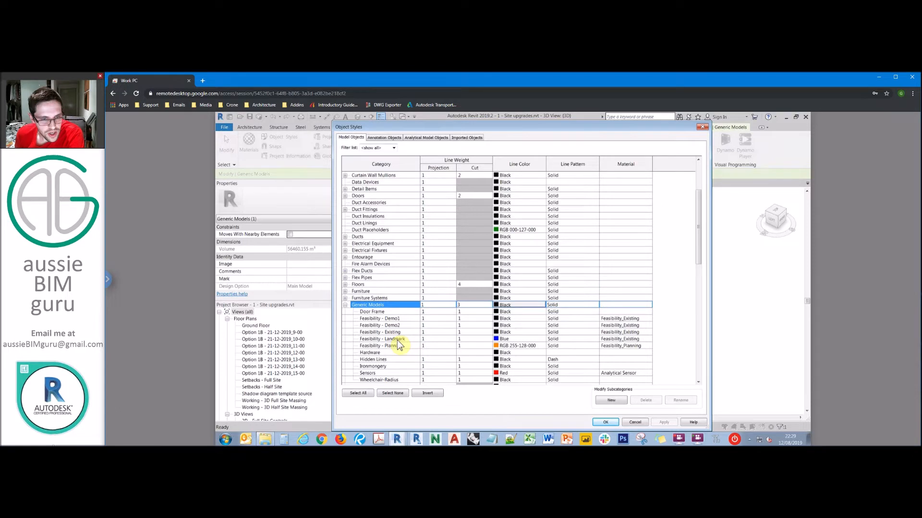
pyautogui.click(636, 423)
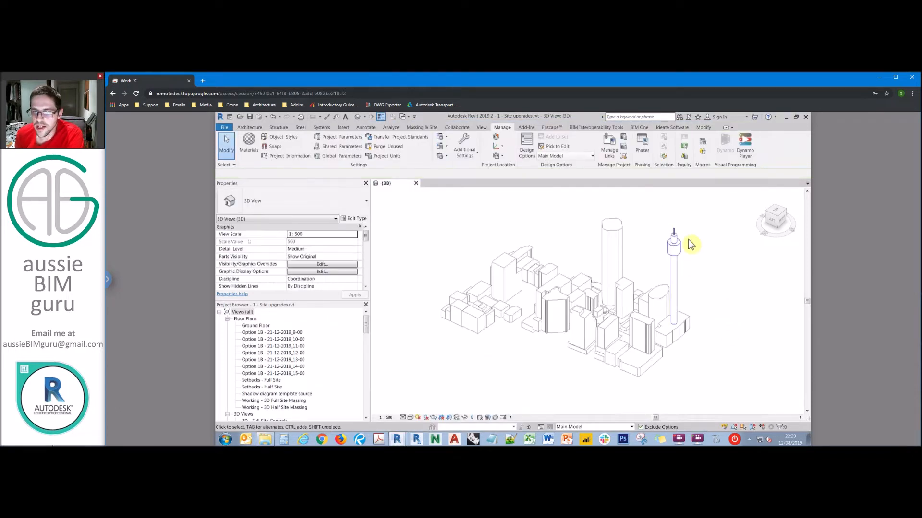
pyautogui.click(675, 288)
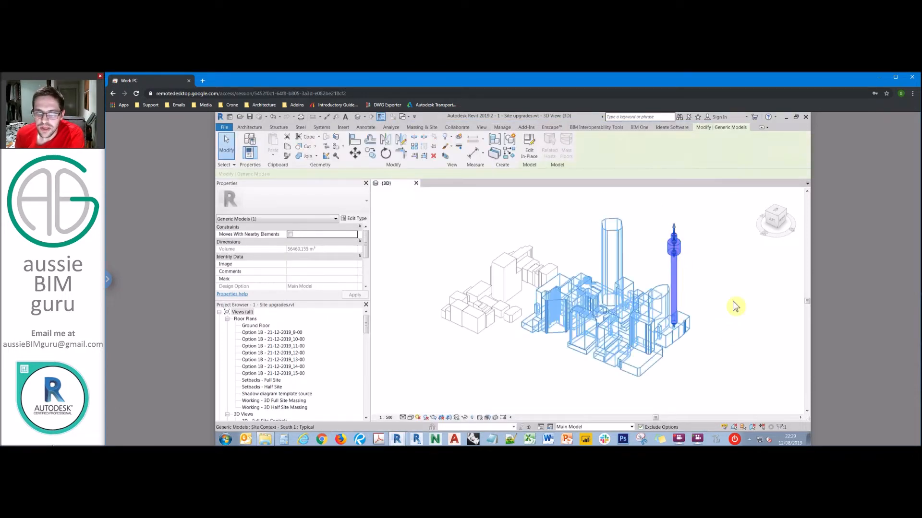
pyautogui.click(704, 255)
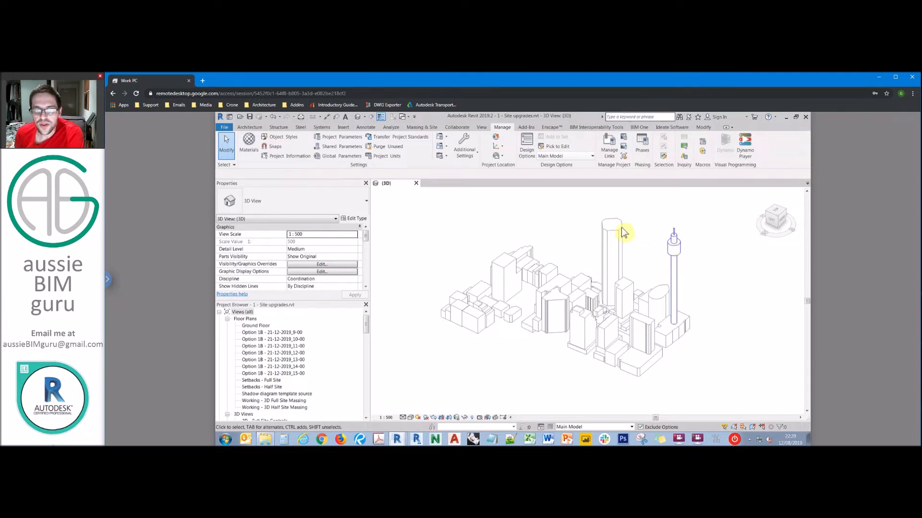
# Step: Set the 3D view's design option for the 1 - Full Site set to 1B - Comm/Resi
pyautogui.press('v')
pyautogui.press('g')
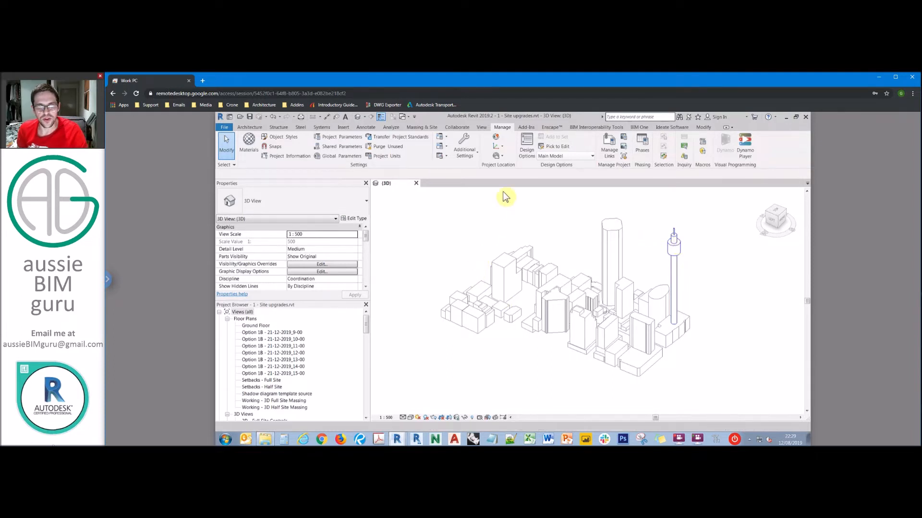
pyautogui.click(652, 186)
pyautogui.click(667, 215)
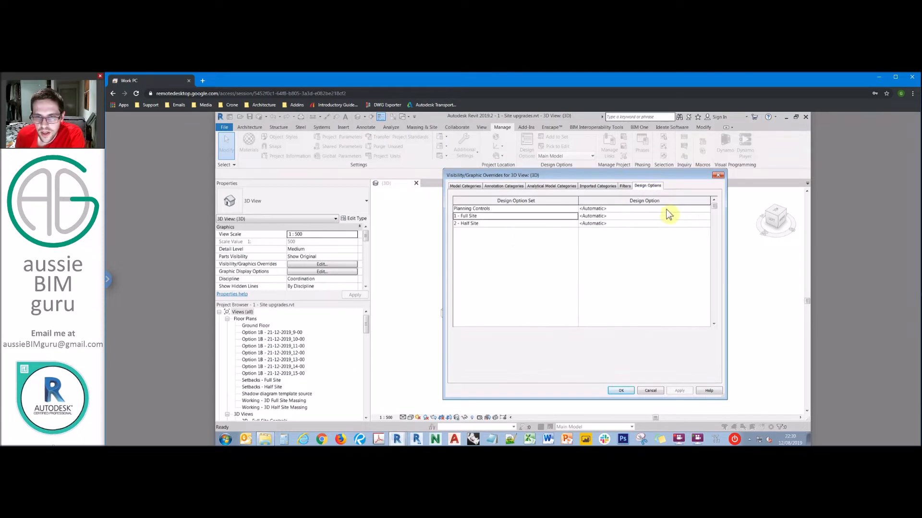
pyautogui.click(706, 216)
pyautogui.click(678, 242)
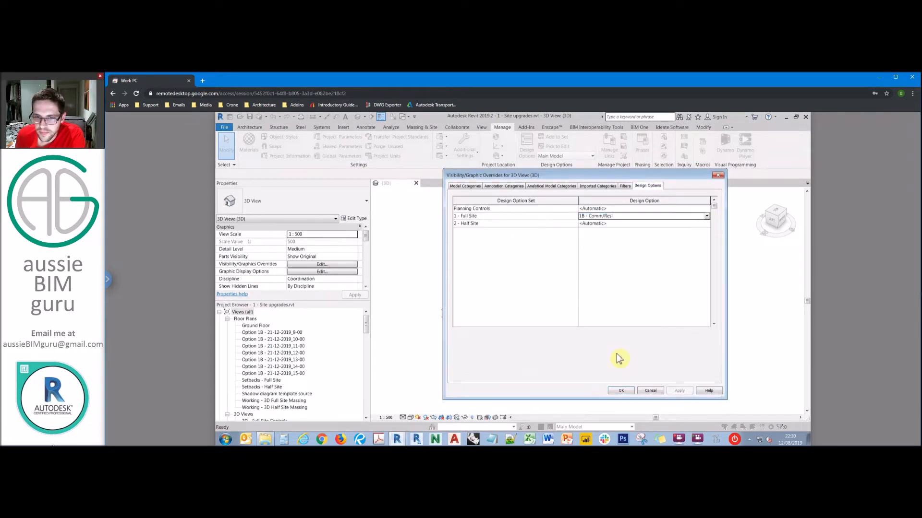
pyautogui.click(621, 390)
pyautogui.scroll(5, 533, 298)
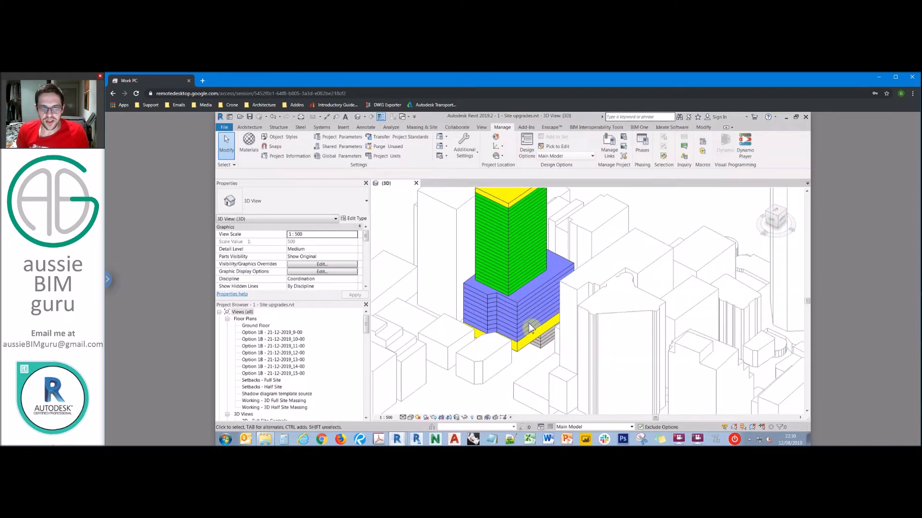
pyautogui.keyDown('shift'); pyautogui.moveTo(528, 323); pyautogui.dragTo(633, 201, button='middle'); pyautogui.keyUp('shift')
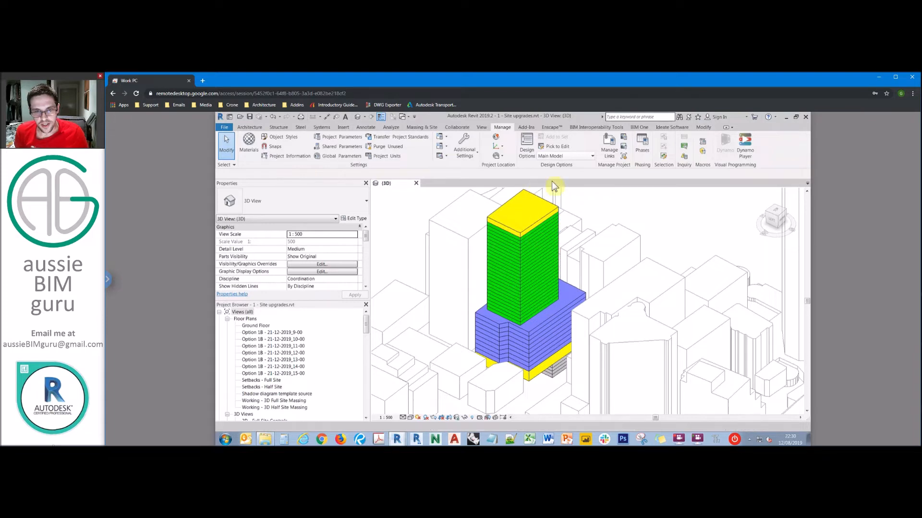
# Step: Make the Detectors filter visible in the 3D view's Visibility/Graphic Overrides
pyautogui.press('v')
pyautogui.press('g')
pyautogui.click(624, 187)
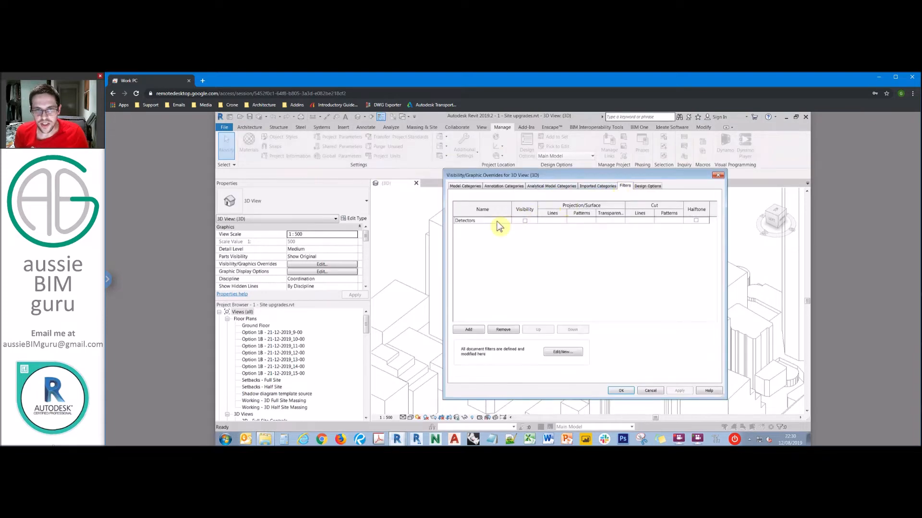
pyautogui.click(524, 221)
pyautogui.click(620, 391)
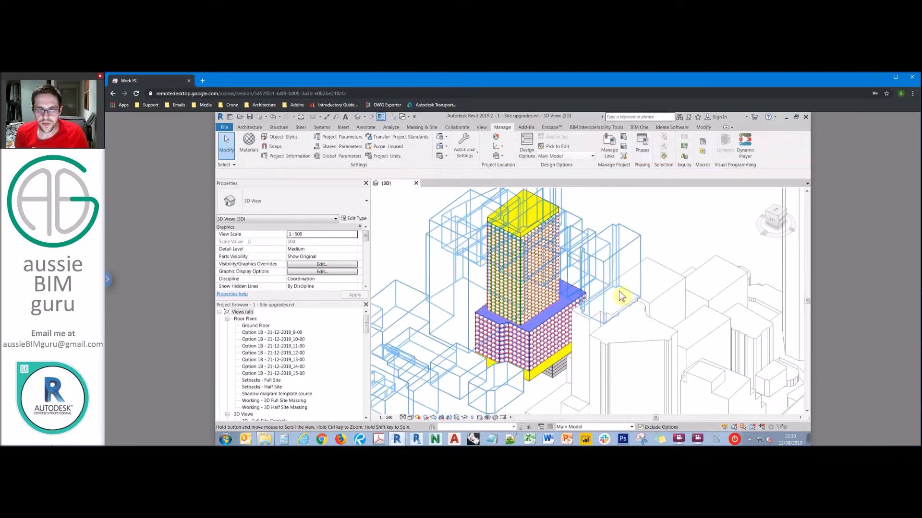
# Step: Inspect the ABG_Data_Comment1 and ABG_Data_Comment2 properties of a detector on the podium facade
pyautogui.keyDown('shift'); pyautogui.moveTo(671, 259); pyautogui.dragTo(549, 306, button='middle'); pyautogui.keyUp('shift')
pyautogui.scroll(3, 545, 305)
pyautogui.click(543, 300)
pyautogui.click(306, 235)
pyautogui.write('Option 1B')
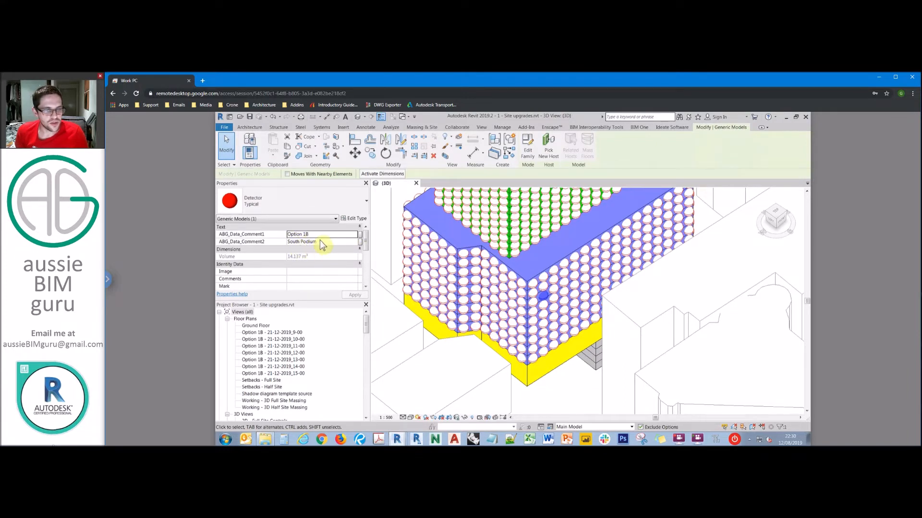
pyautogui.moveTo(493, 236); pyautogui.dragTo(495, 268, button='middle')
pyautogui.press('Escape')
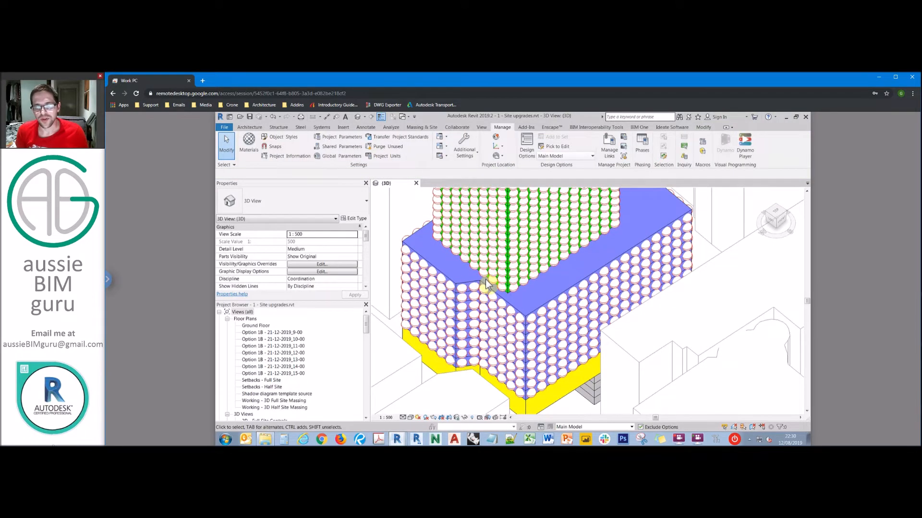
pyautogui.scroll(-5, 487, 284)
pyautogui.scroll(-2, 486, 285)
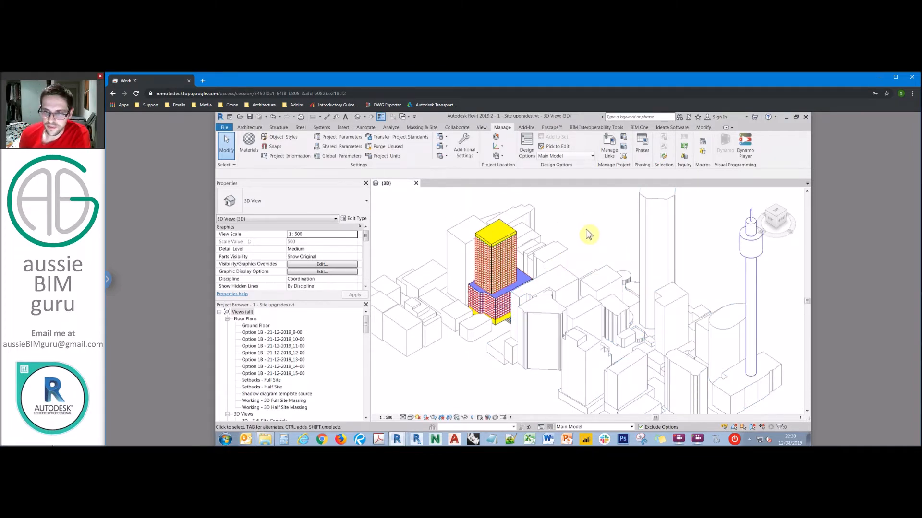
pyautogui.moveTo(545, 243)
pyautogui.keyDown('shift'); pyautogui.mouseDown(button='middle')
pyautogui.moveTo(550, 259)
pyautogui.moveTo(539, 232)
pyautogui.mouseUp(button='middle'); pyautogui.keyUp('shift')
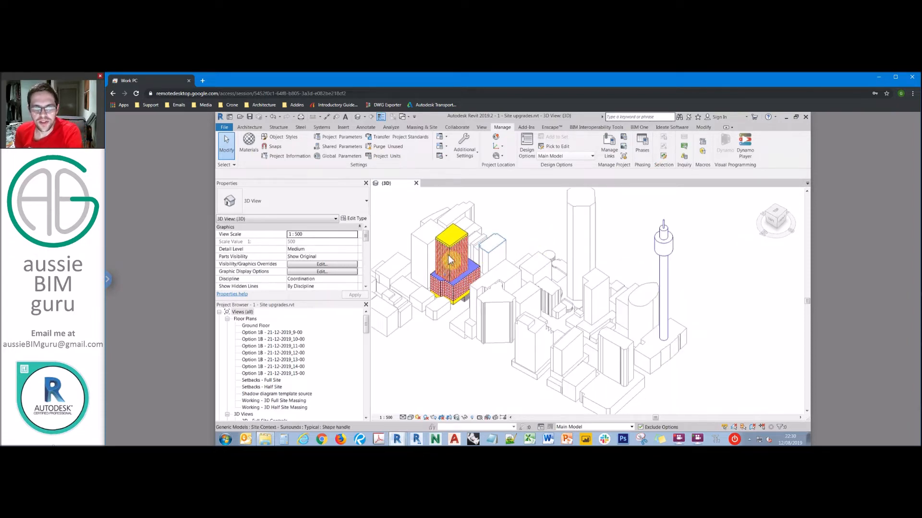
# Step: Edit the Detector family and pick ABG_Data_View1 from the ABG_Data - Data group as a new shared parameter
pyautogui.click(468, 251)
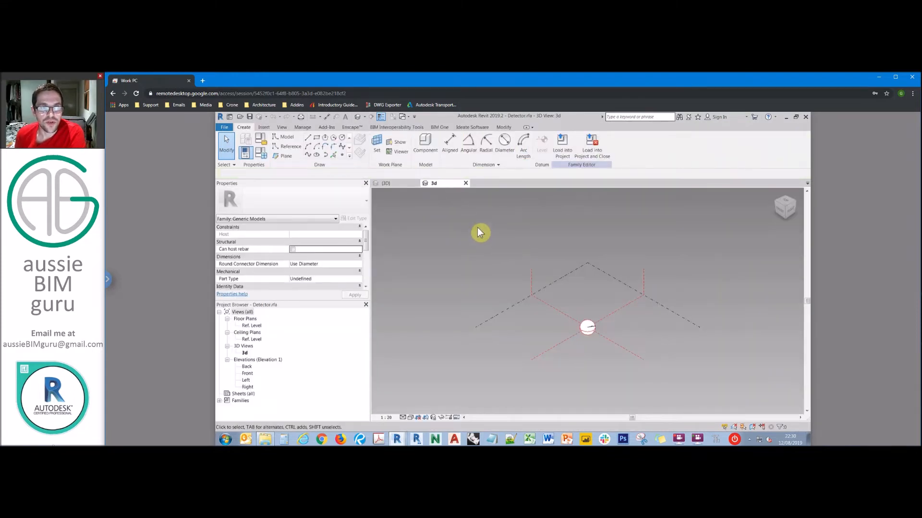
pyautogui.click(261, 153)
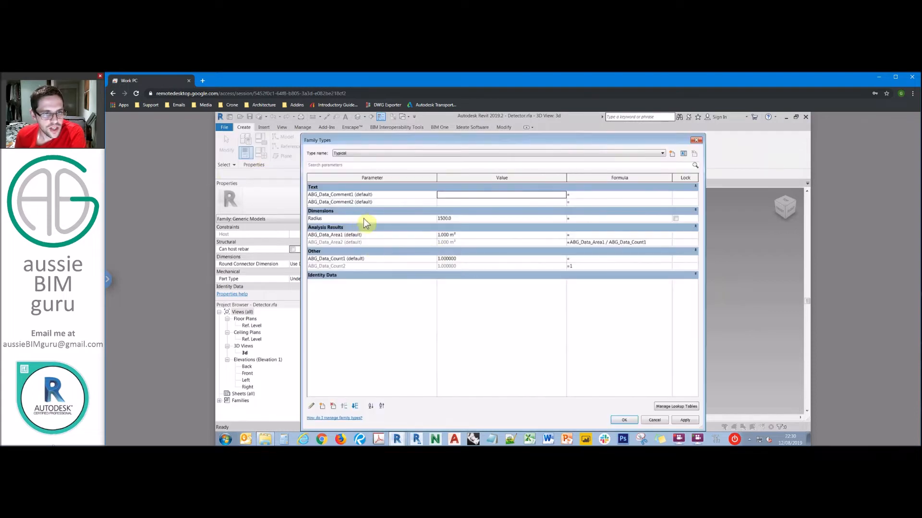
pyautogui.click(326, 409)
pyautogui.click(435, 221)
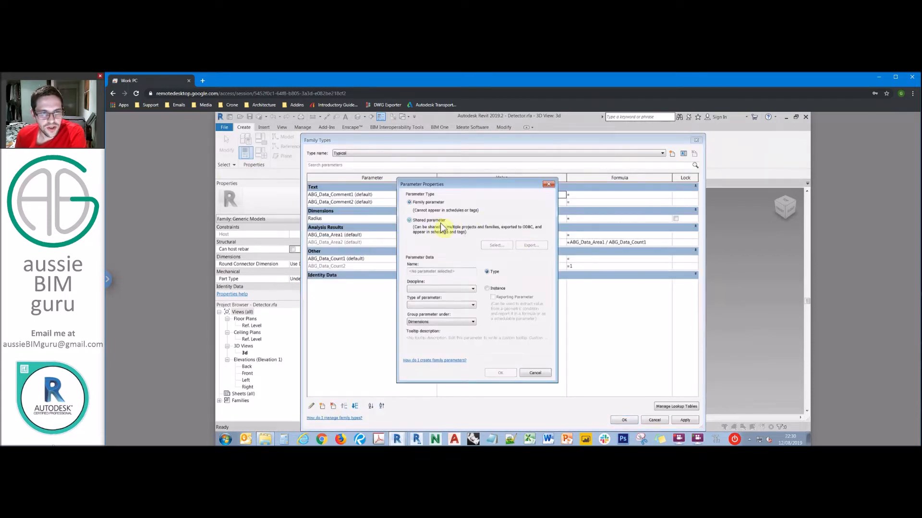
pyautogui.click(497, 246)
pyautogui.click(589, 290)
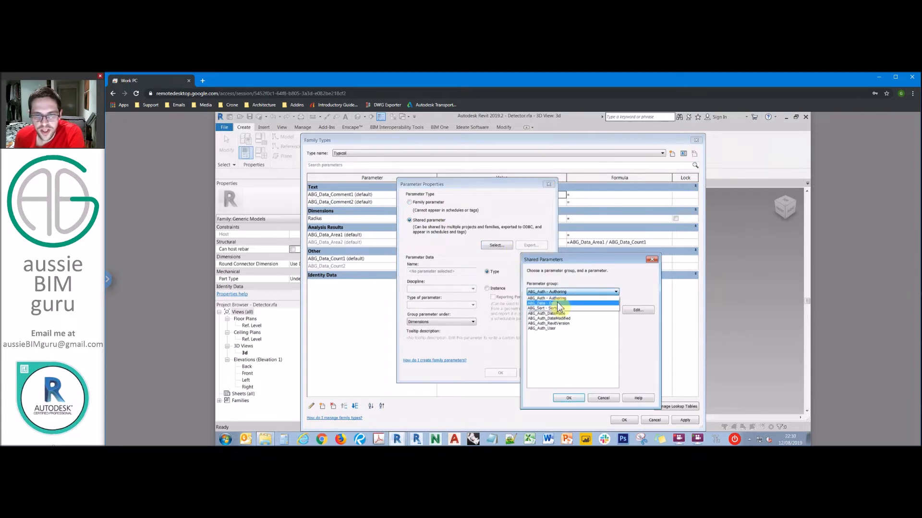
pyautogui.click(557, 302)
pyautogui.click(552, 344)
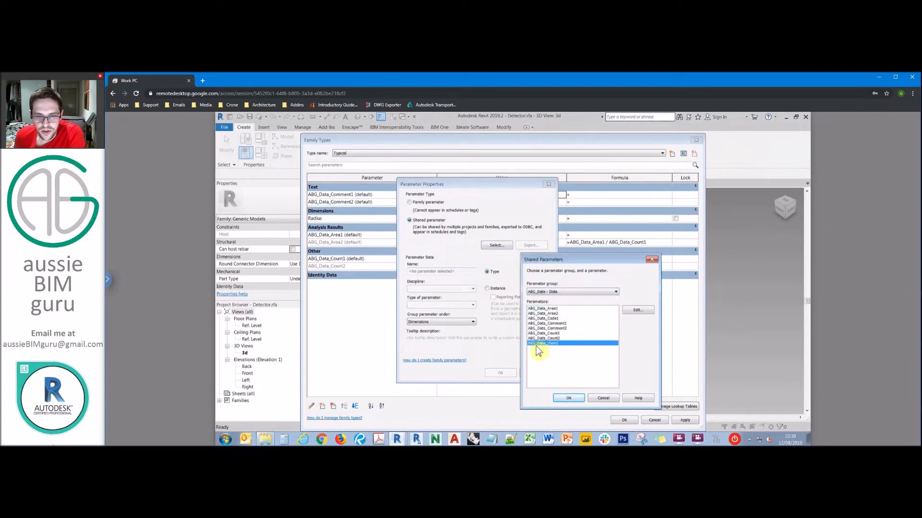
# Step: Check the properties of ABG_Data_View1 in the shared parameter file's ABG_Data - Data group
pyautogui.click(639, 312)
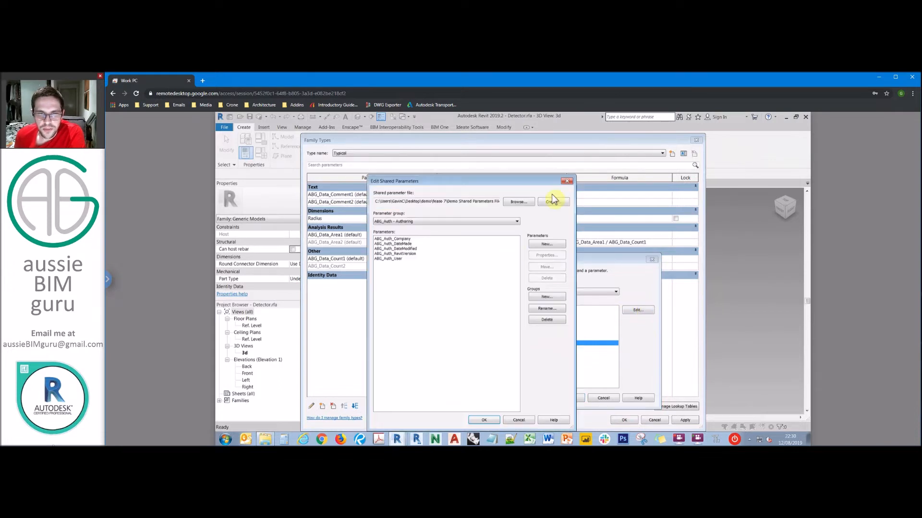
pyautogui.click(418, 222)
pyautogui.click(410, 231)
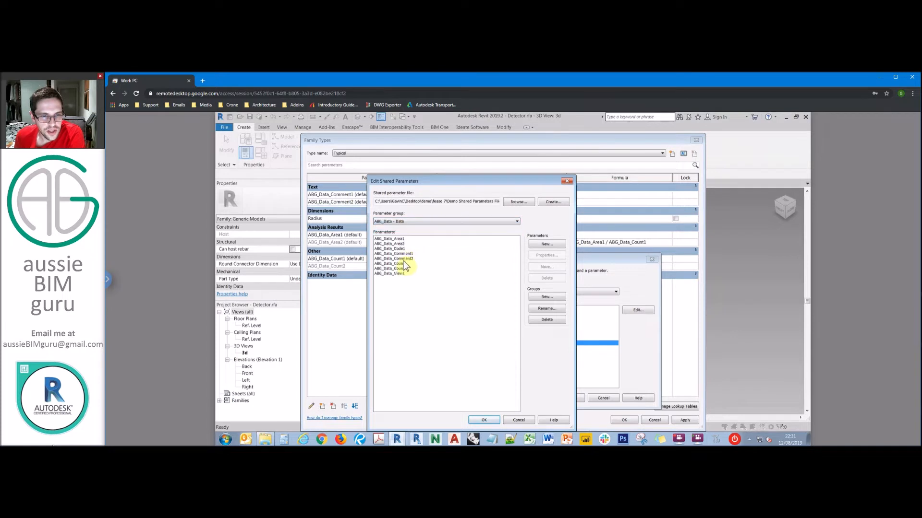
pyautogui.click(430, 273)
pyautogui.click(547, 255)
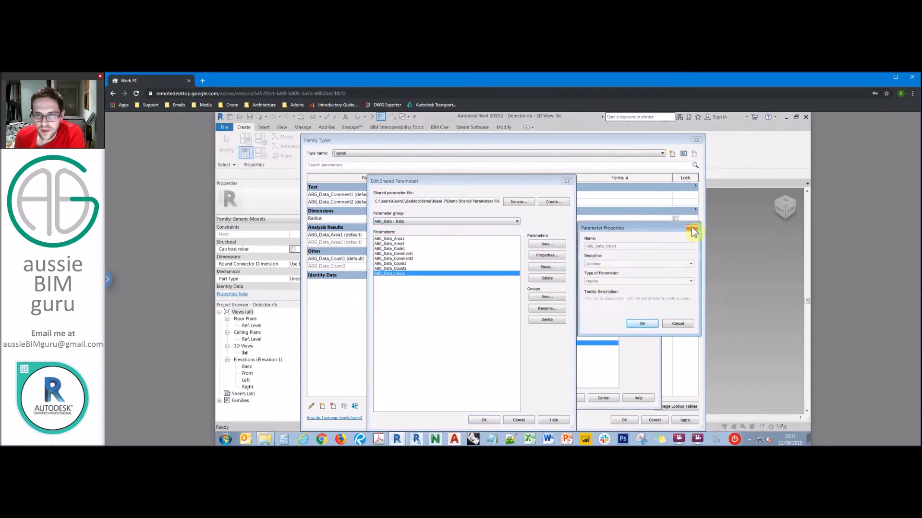
pyautogui.click(692, 228)
pyautogui.click(567, 181)
# Step: Add ABG_Data_View1 to the Detector family as an instance parameter, with its default value unticked
pyautogui.click(568, 399)
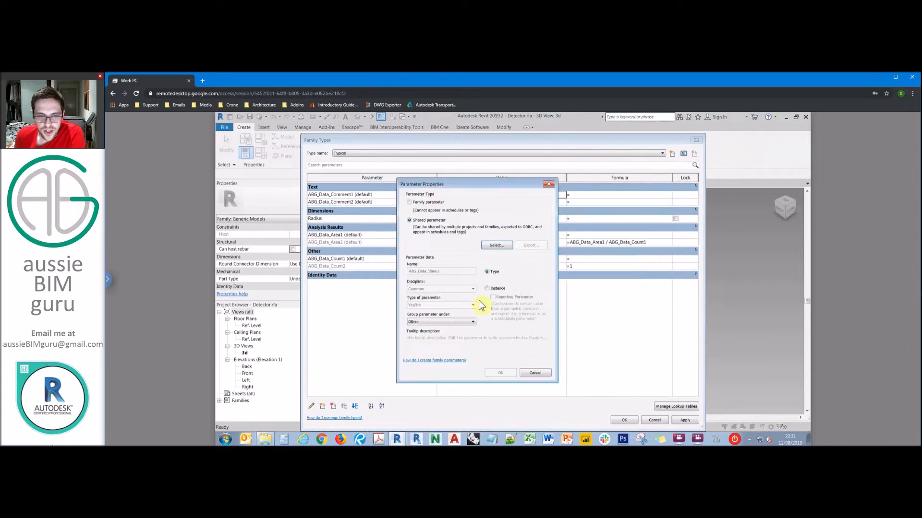
pyautogui.click(491, 289)
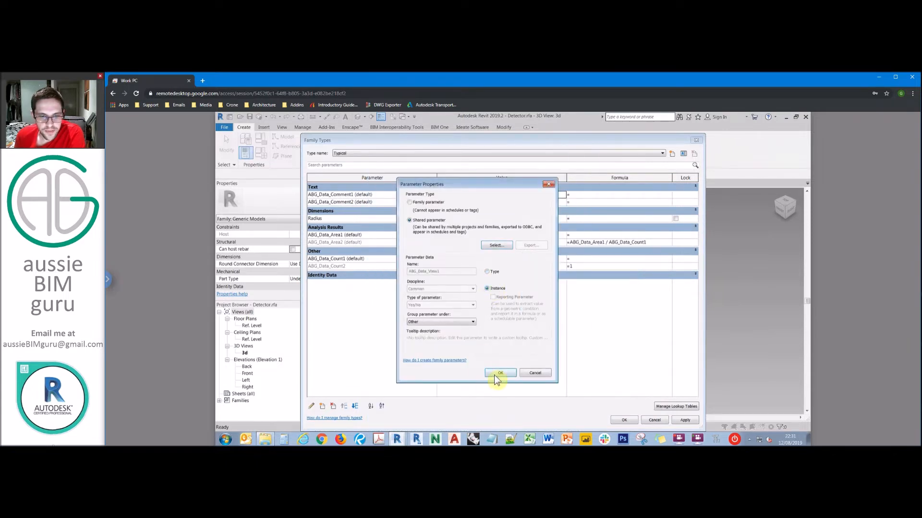
pyautogui.click(497, 374)
pyautogui.click(439, 274)
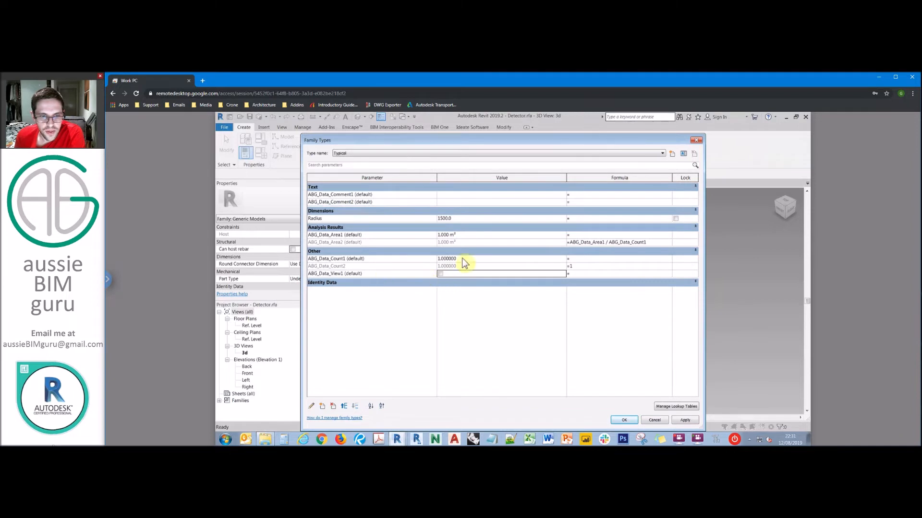
pyautogui.click(634, 421)
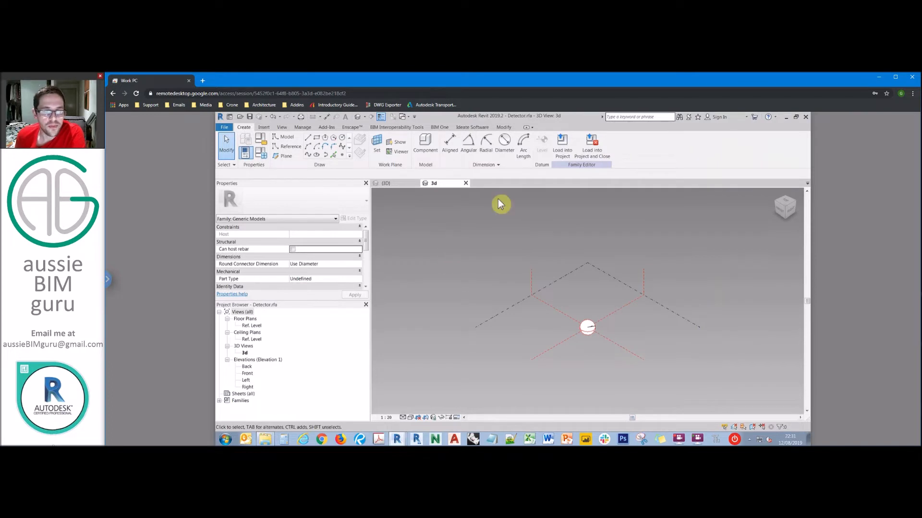
# Step: Load the edited Detector family into the Site upgrades project and close the family
pyautogui.click(592, 145)
pyautogui.click(535, 277)
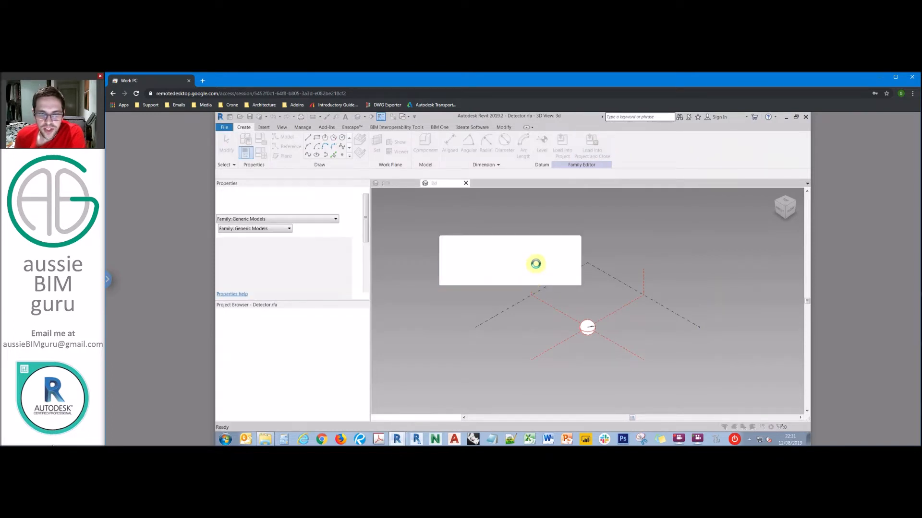
pyautogui.click(529, 279)
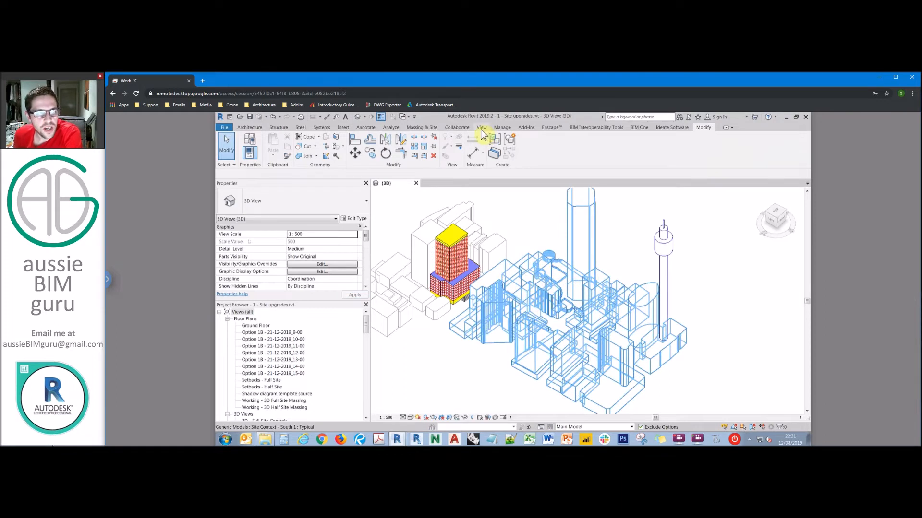
# Step: Turn off the Mass Floor subcategory in the 3D view's visibility/graphic overrides
pyautogui.press('v')
pyautogui.press('v')
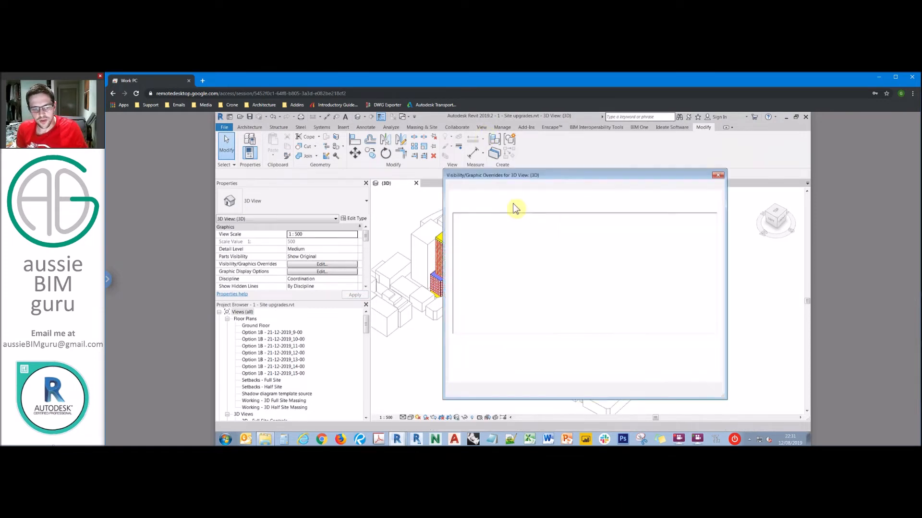
pyautogui.scroll(-1, 483, 308)
pyautogui.click(456, 315)
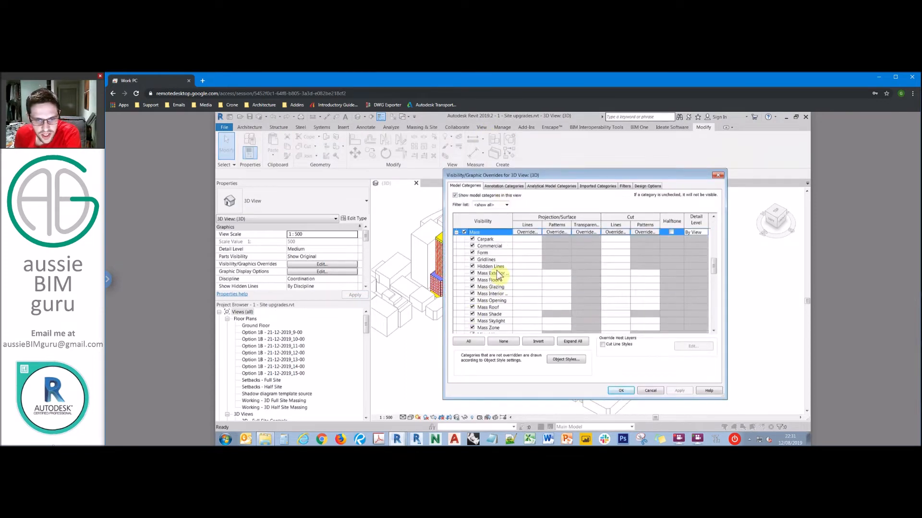
pyautogui.click(471, 280)
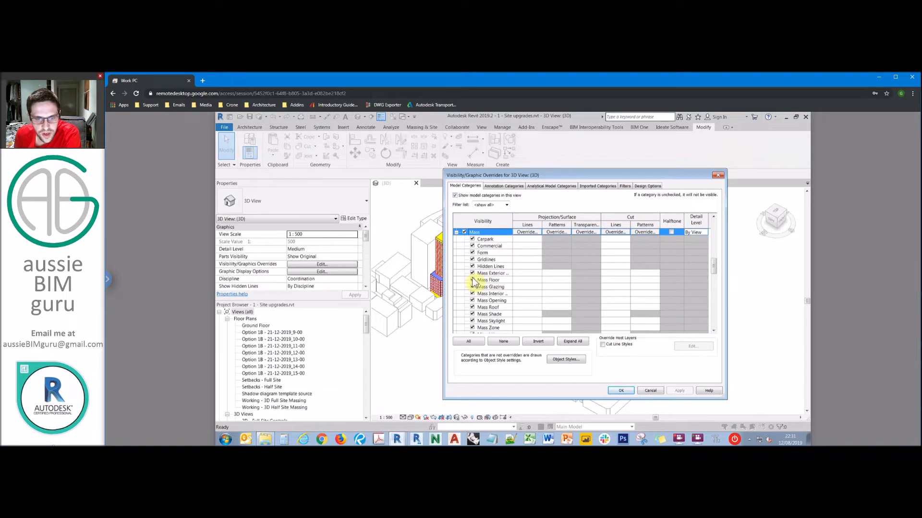
# Step: Override the foreground surface pattern colour of the Mass category with RGB 225-225-225
pyautogui.click(554, 232)
pyautogui.click(556, 239)
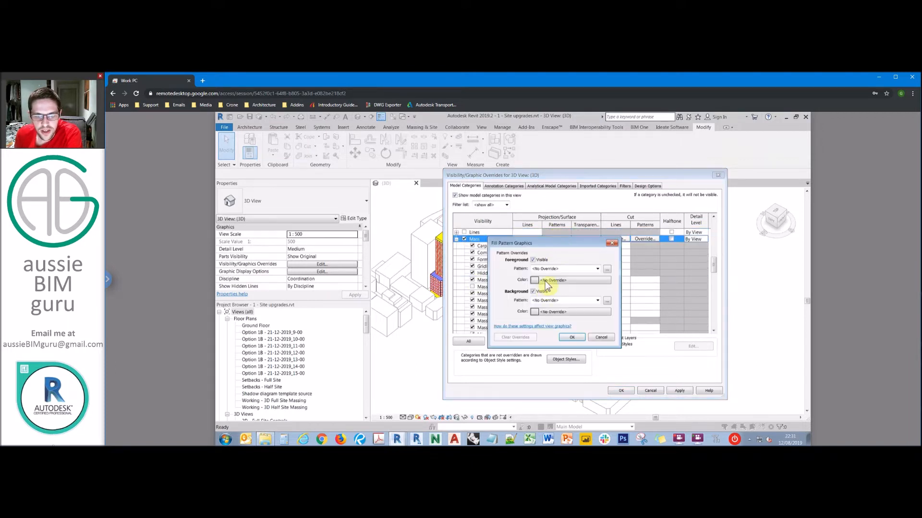
pyautogui.click(545, 283)
pyautogui.doubleClick(628, 313)
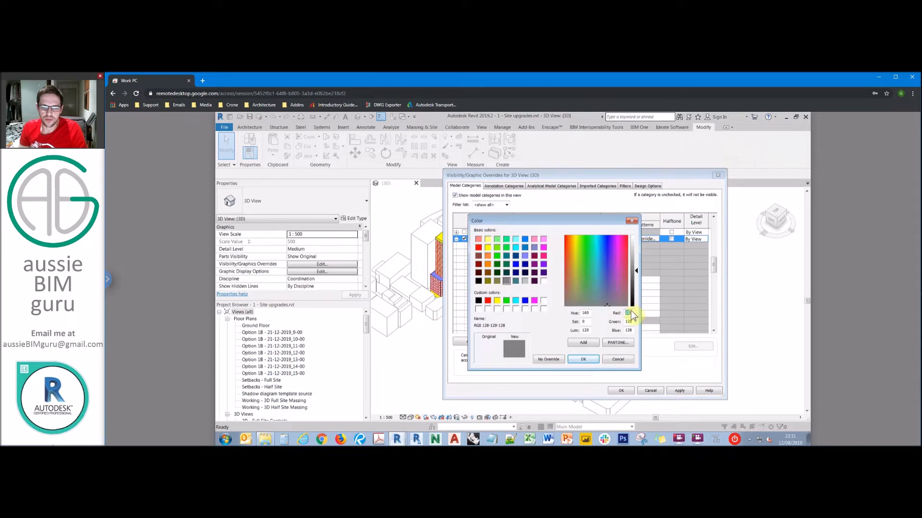
pyautogui.write('225')
pyautogui.press('Tab')
pyautogui.write('225')
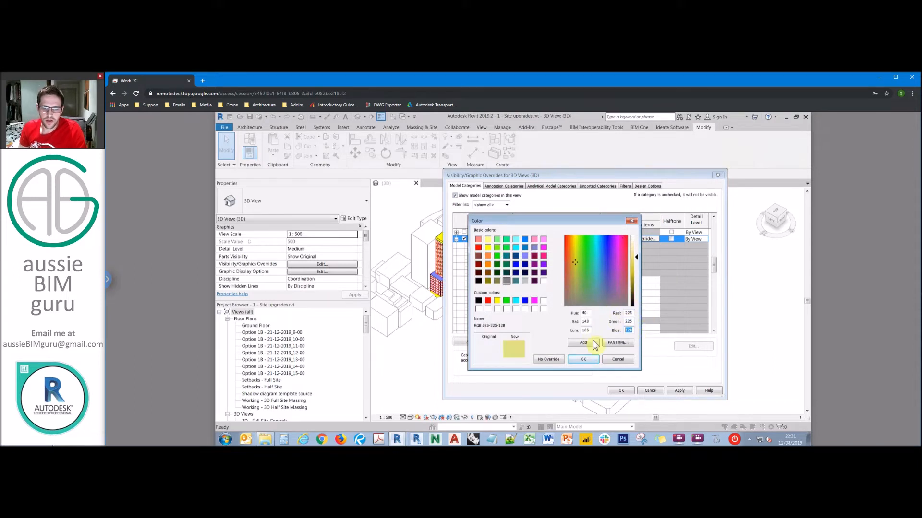
pyautogui.click(584, 360)
# Step: Set the Mass category's foreground surface pattern to Solid fill and apply the view's overrides
pyautogui.click(575, 270)
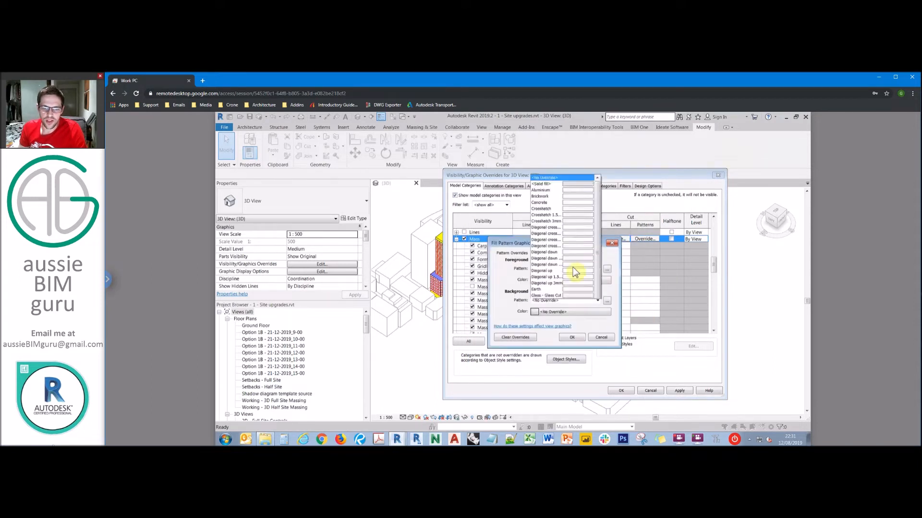
pyautogui.click(583, 128)
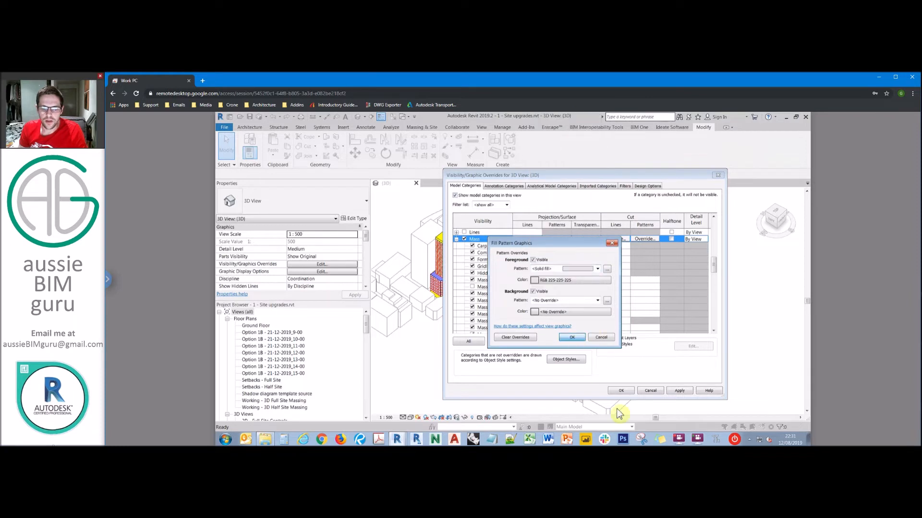
pyautogui.press('Return')
pyautogui.click(621, 390)
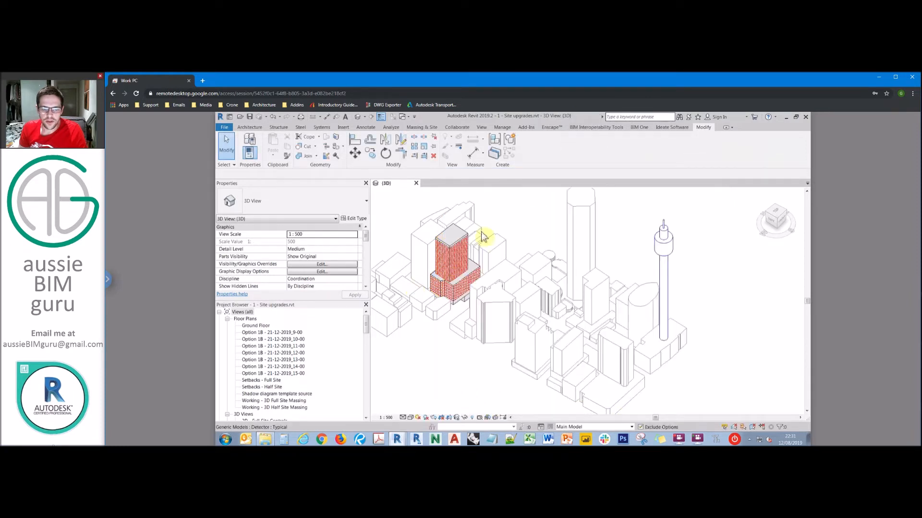
# Step: Create a rule-based view filter named Detectors_View Yes
pyautogui.moveTo(483, 205); pyautogui.dragTo(548, 231, button='middle')
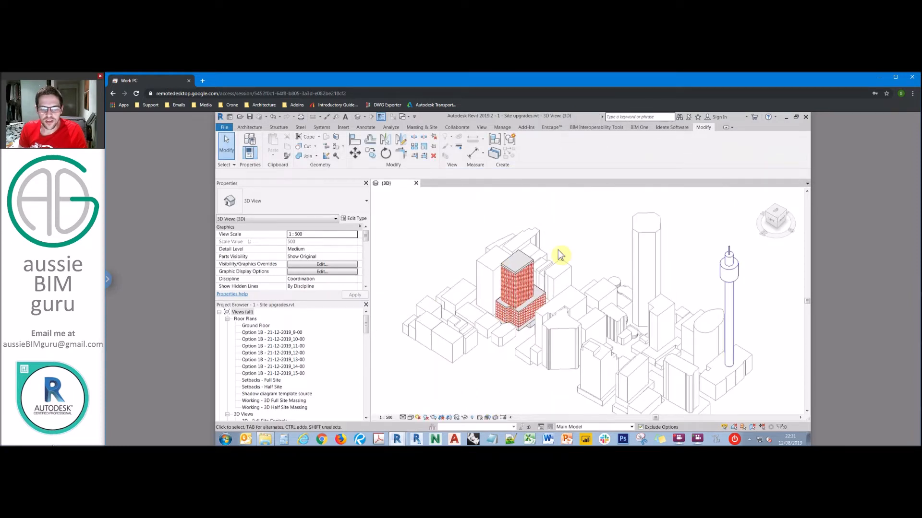
pyautogui.click(482, 127)
pyautogui.click(279, 146)
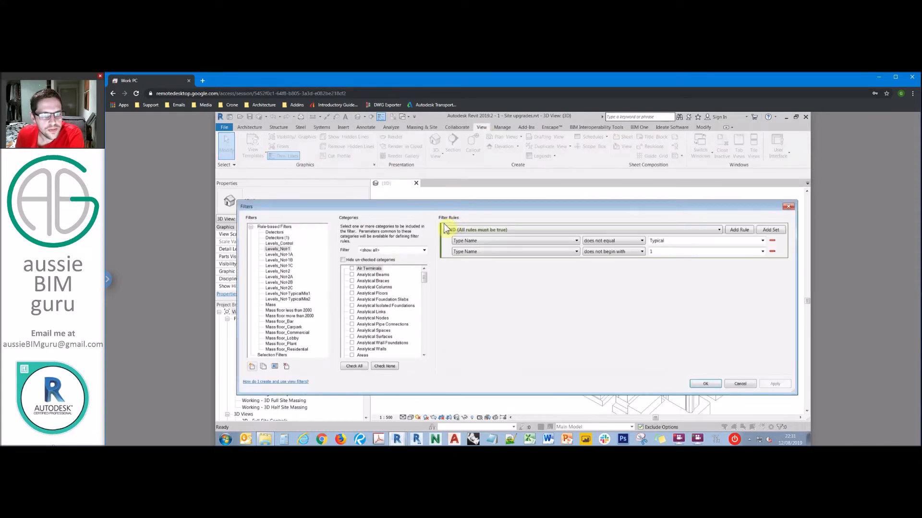
pyautogui.click(253, 370)
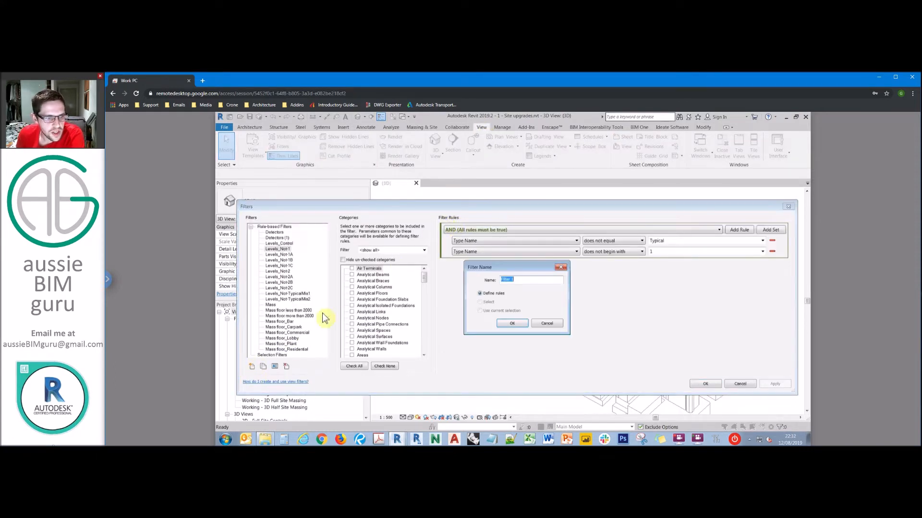
pyautogui.write('Detectors_Vuew GT')
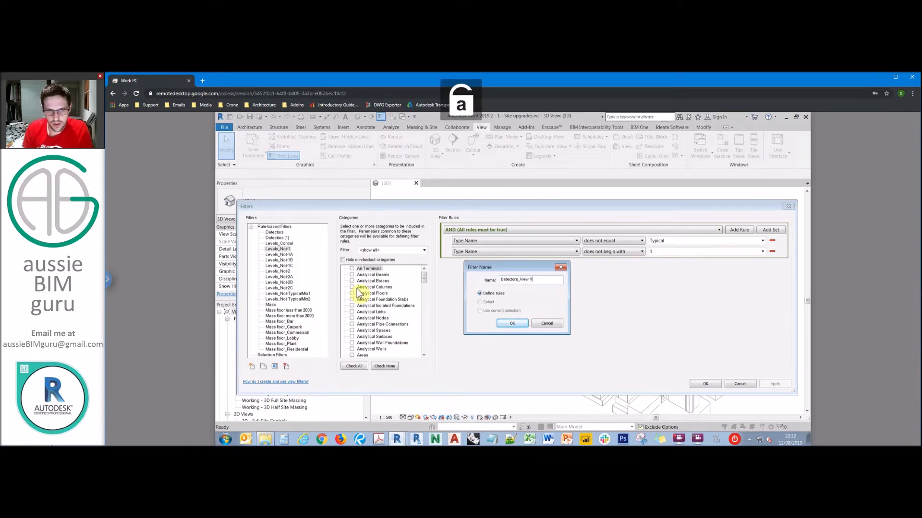
pyautogui.write('s')
pyautogui.click(512, 323)
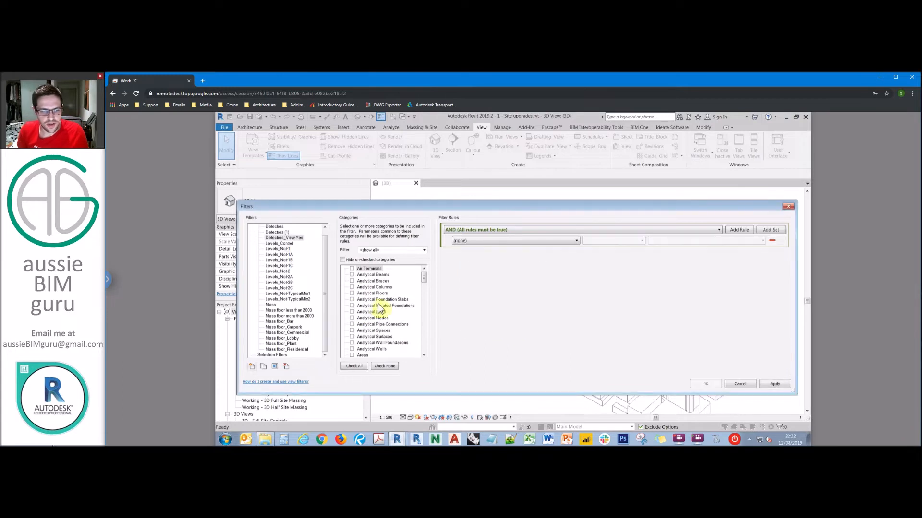
# Step: Assign the Generic Models category to the Detectors_View Yes filter, check its available rule parameters and accept the filter without a rule
pyautogui.click(378, 306)
pyautogui.press('g')
pyautogui.scroll(-1, 375, 321)
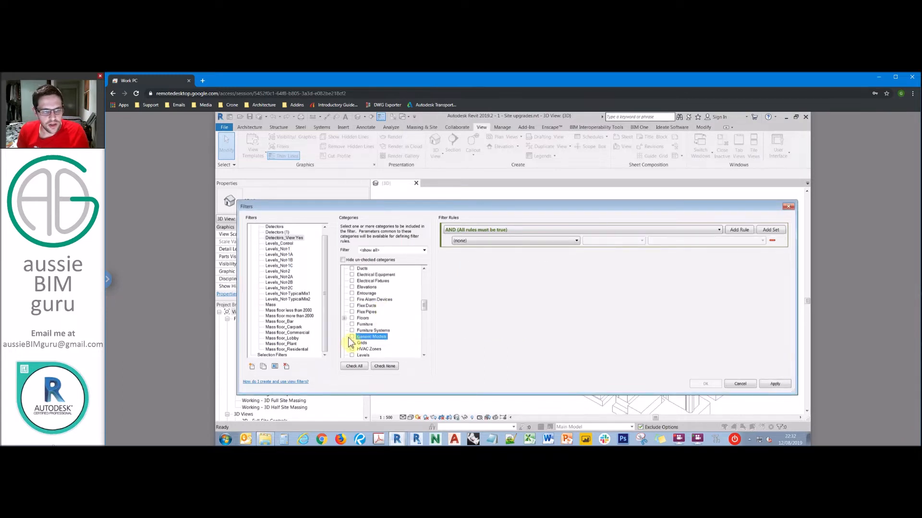
pyautogui.click(352, 337)
pyautogui.click(485, 241)
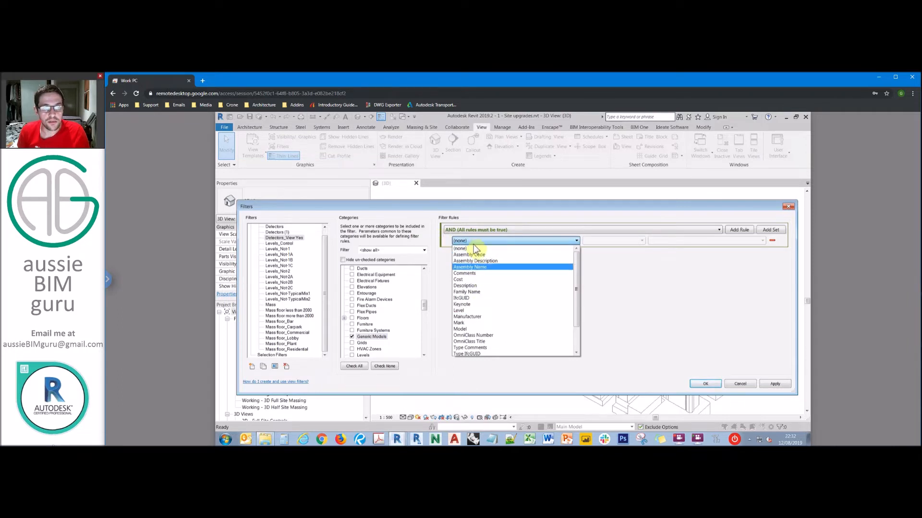
pyautogui.click(702, 382)
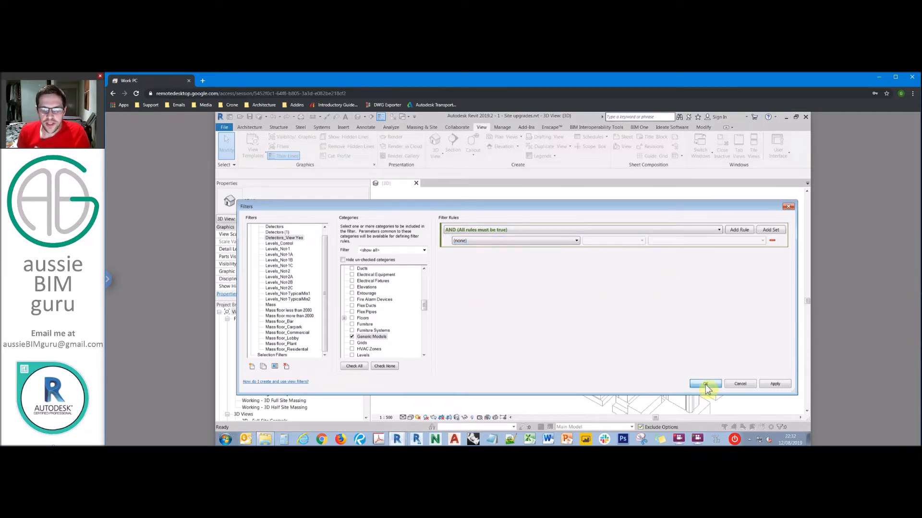
pyautogui.click(705, 384)
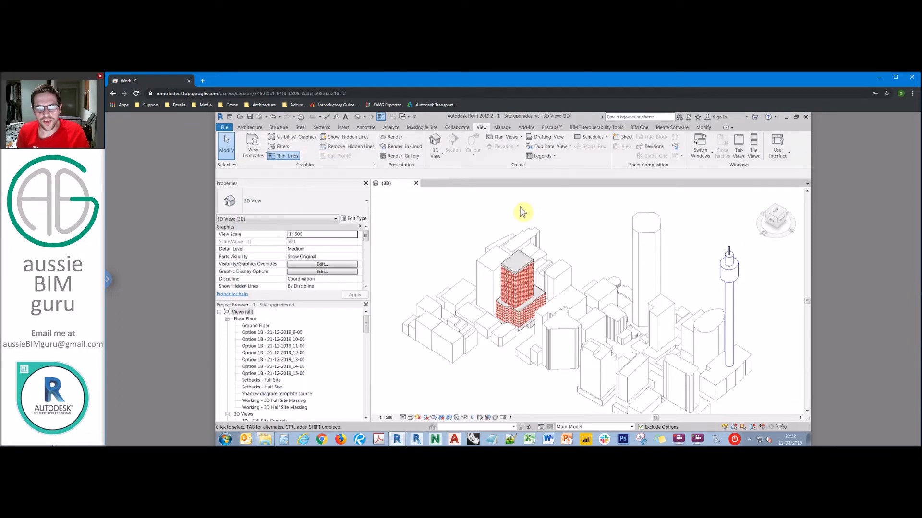
# Step: Start a new shared project parameter and pick ABG_Data_View1 from the ABG_Data - Data group
pyautogui.click(502, 127)
pyautogui.click(338, 137)
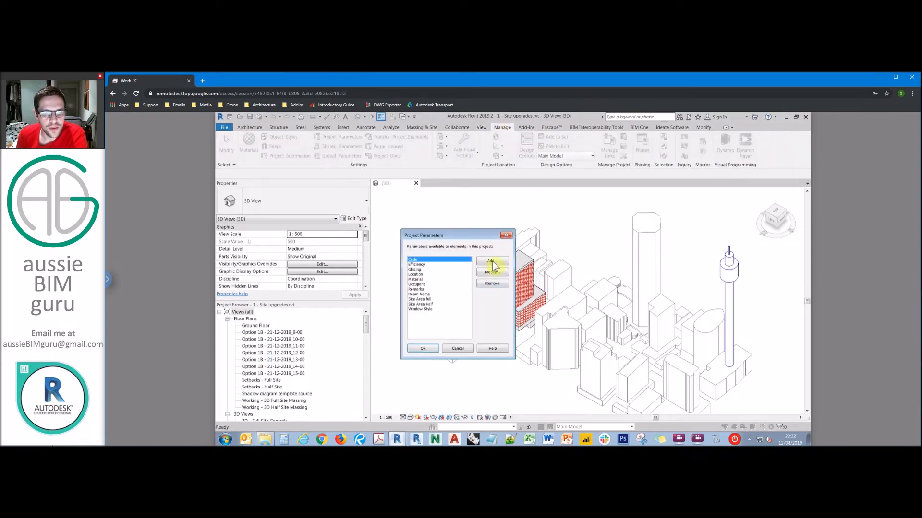
pyautogui.click(497, 263)
pyautogui.click(432, 226)
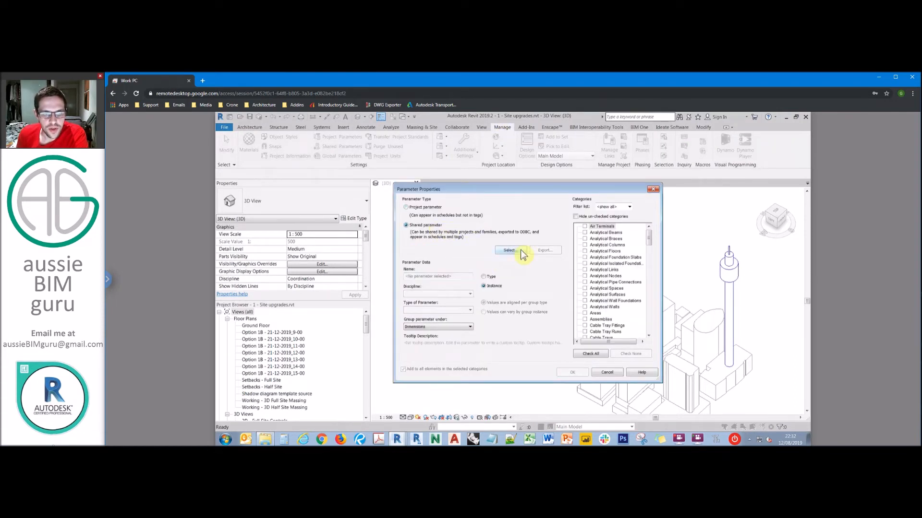
pyautogui.click(510, 250)
pyautogui.click(565, 292)
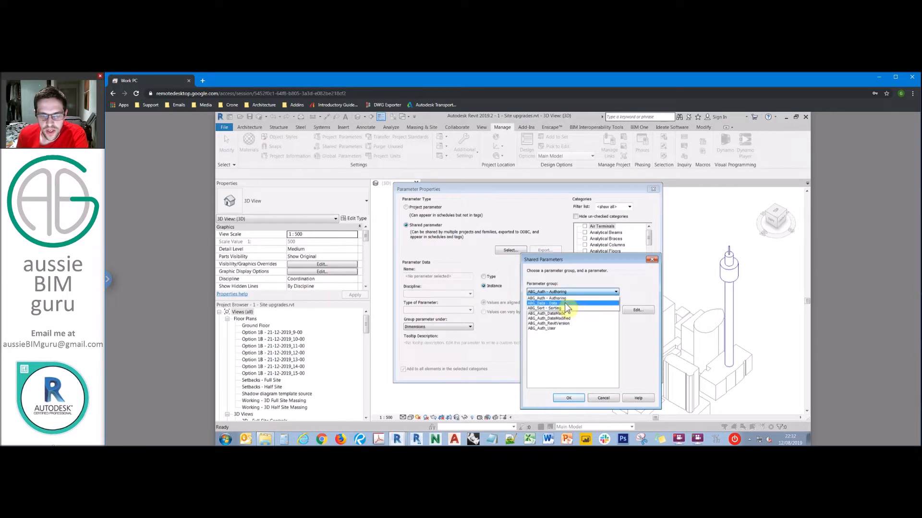
pyautogui.click(564, 303)
pyautogui.click(557, 343)
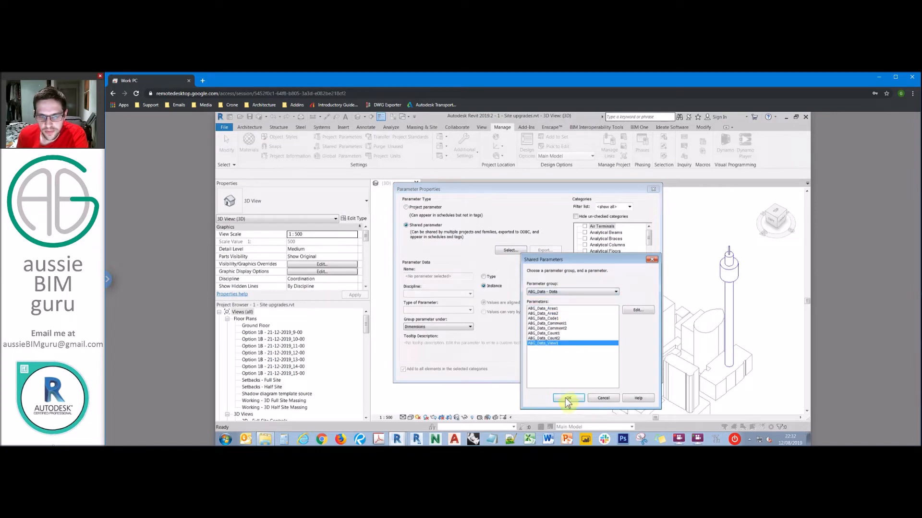
# Step: Group ABG_Data_View1 under Analysis Results, assign it to Generic Models as an instance parameter and add it to the project
pyautogui.click(440, 327)
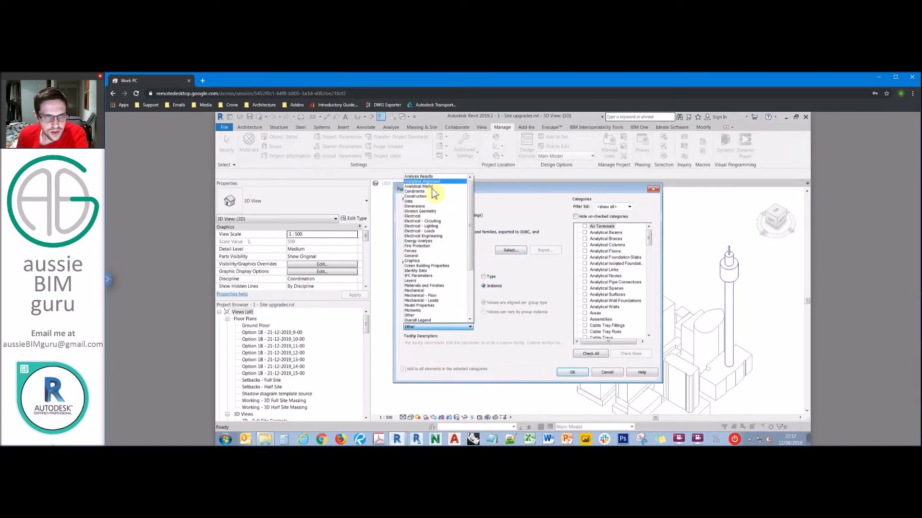
pyautogui.click(431, 178)
pyautogui.scroll(-10, 621, 274)
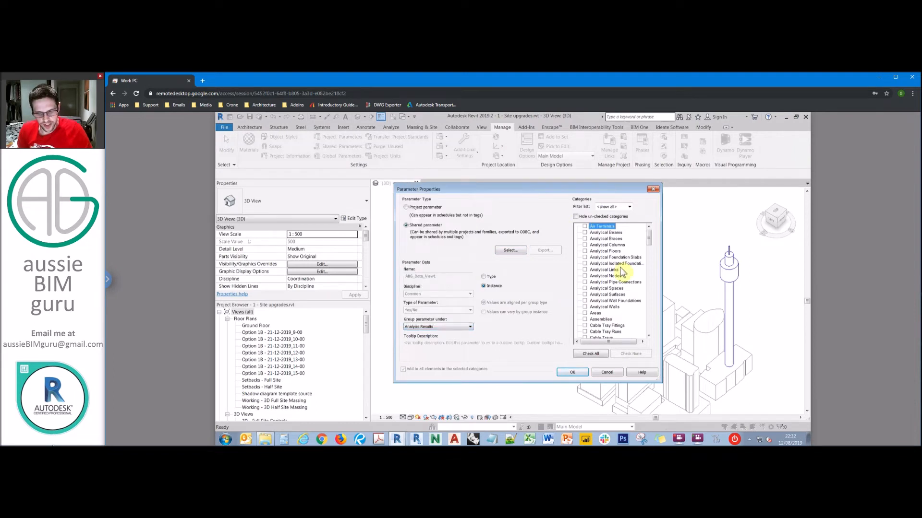
pyautogui.click(602, 313)
pyautogui.click(586, 314)
pyautogui.click(572, 372)
pyautogui.click(423, 349)
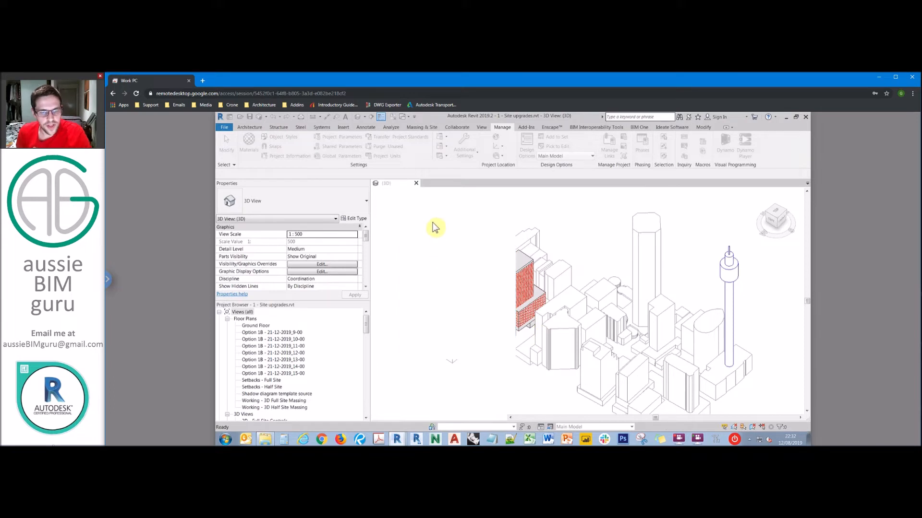
# Step: Give the Detectors_View Yes filter the rule ABG_Data_View1 equals Yes
pyautogui.click(481, 127)
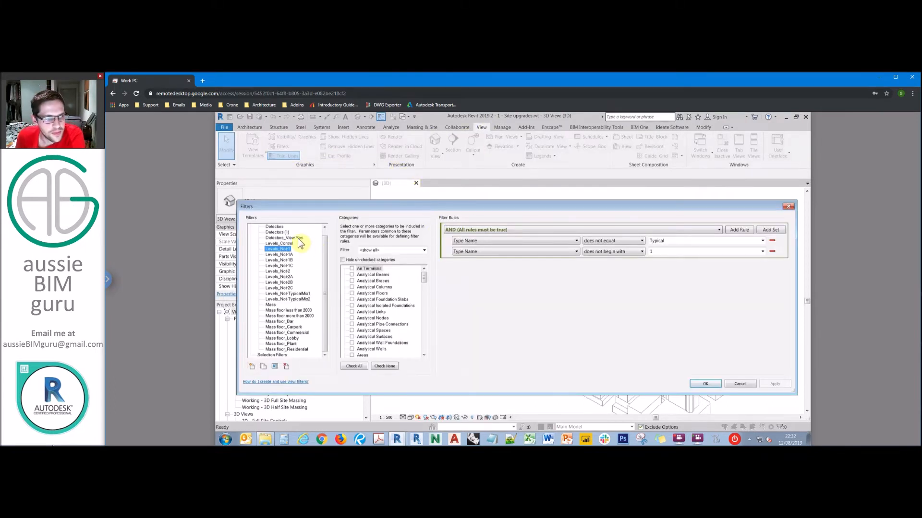
pyautogui.click(293, 238)
pyautogui.click(479, 241)
pyautogui.click(480, 247)
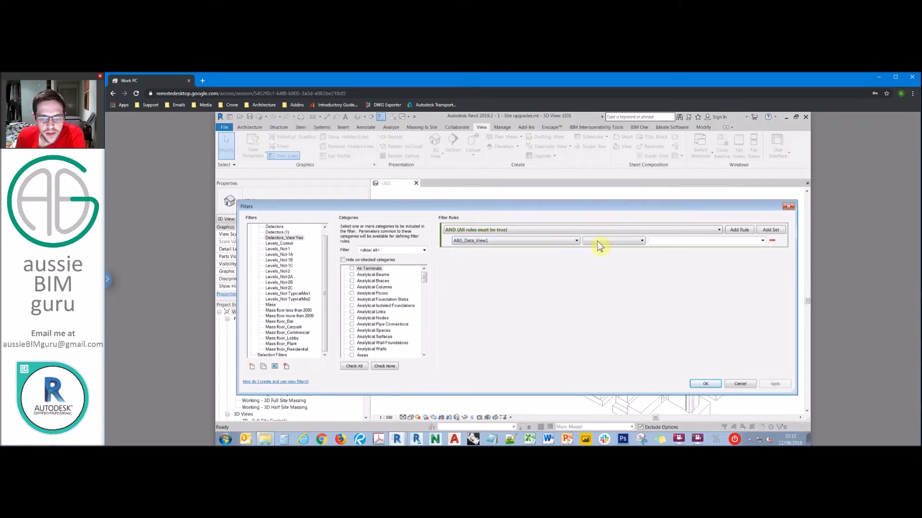
pyautogui.click(600, 240)
pyautogui.click(615, 259)
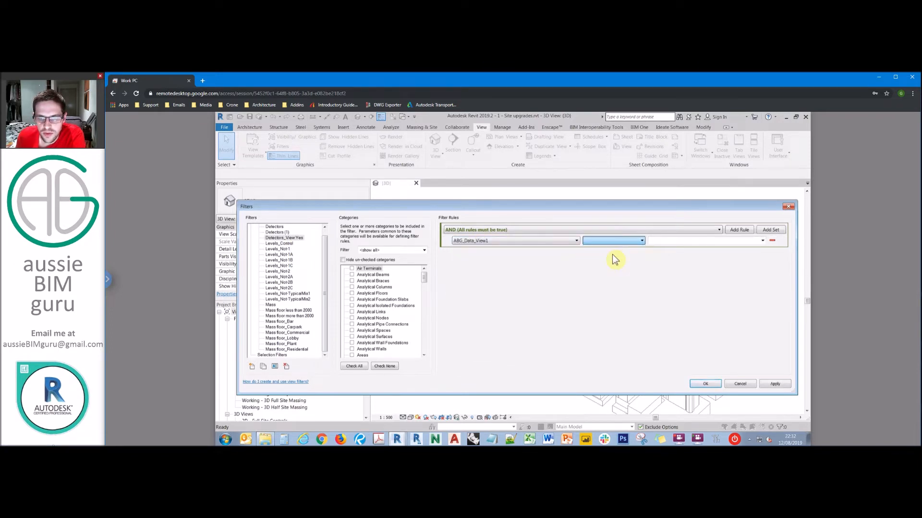
pyautogui.click(664, 240)
pyautogui.click(660, 258)
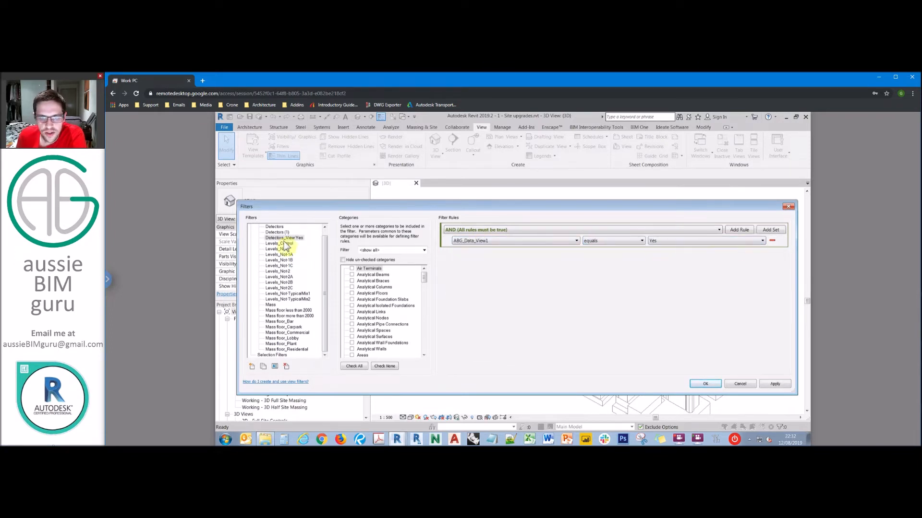
# Step: Duplicate the Detectors_View Yes filter as Detectors_View No and set its ABG_Data_View1 rule to equals No
pyautogui.click(263, 366)
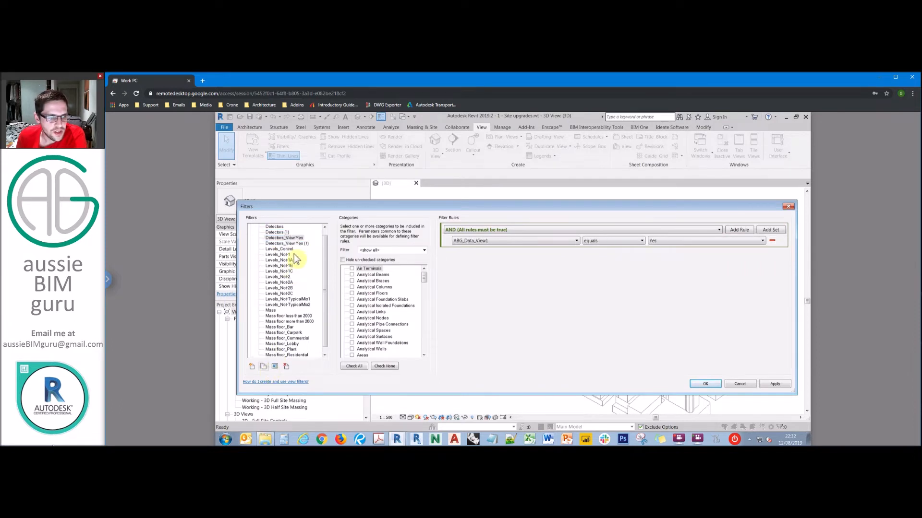
pyautogui.click(274, 367)
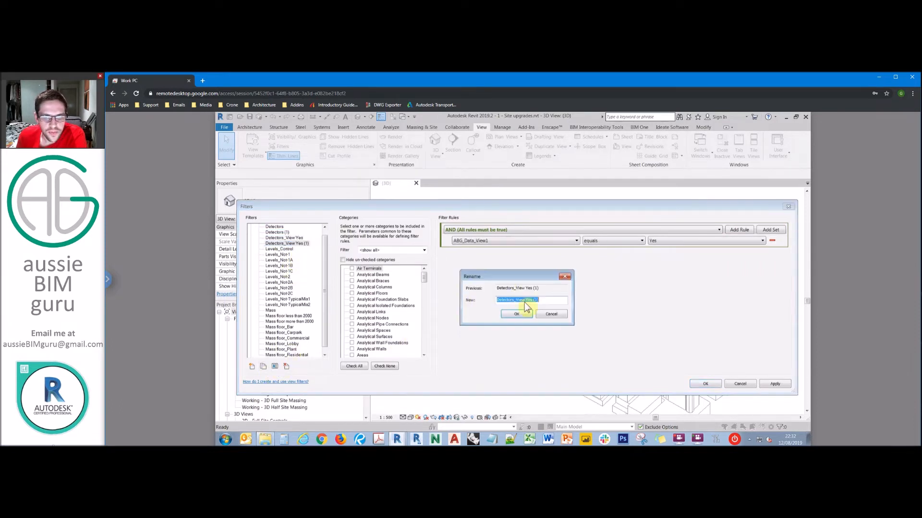
pyautogui.write('No')
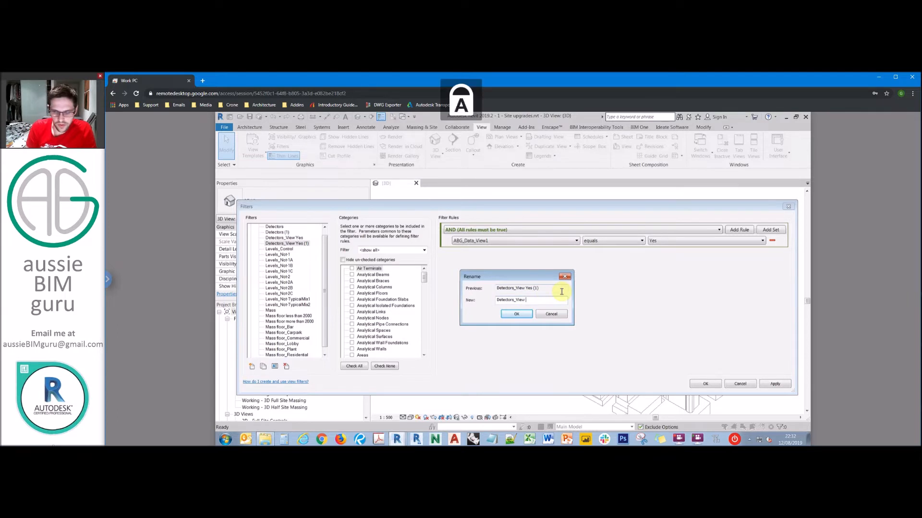
pyautogui.press('Return')
pyautogui.click(690, 243)
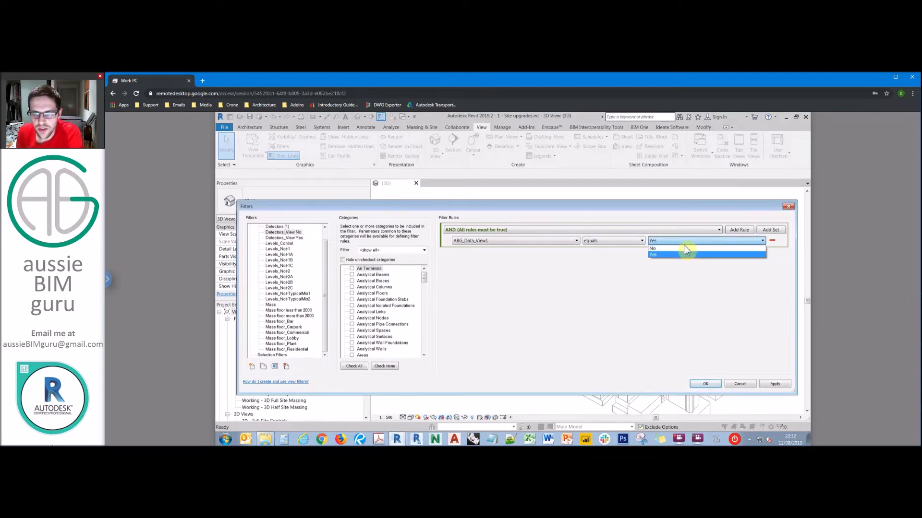
pyautogui.click(674, 253)
pyautogui.click(703, 384)
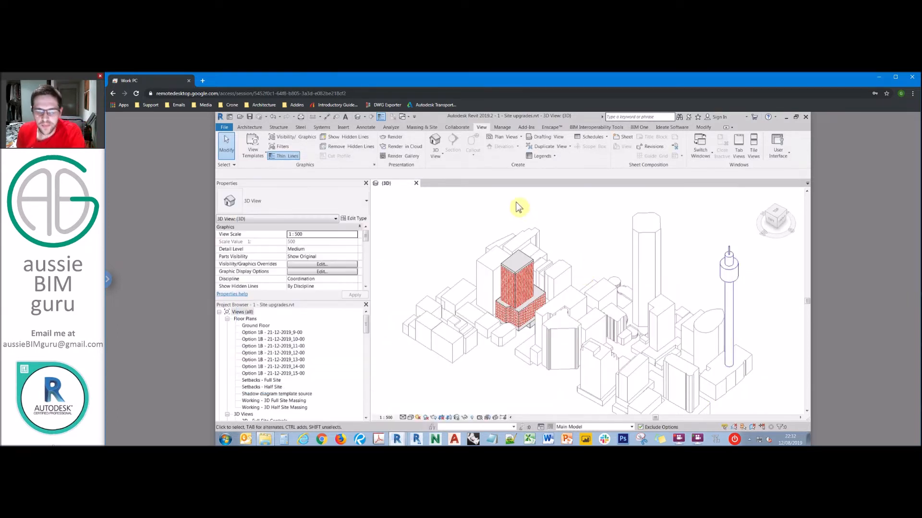
# Step: Add the Detectors_View Yes and Detectors_View No filters to the 3D view's visibility and graphics overrides
pyautogui.press('v')
pyautogui.press('g')
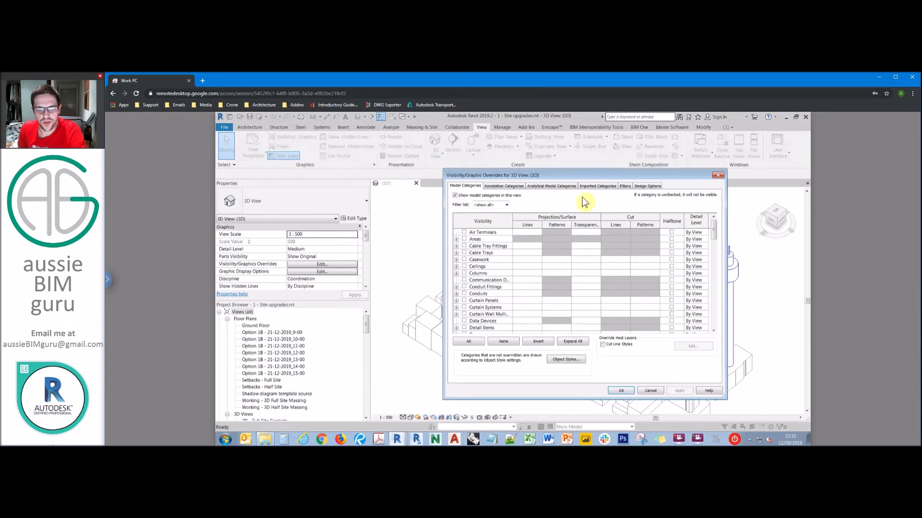
pyautogui.click(625, 187)
pyautogui.click(469, 331)
pyautogui.click(602, 264)
pyautogui.keyDown('shift'); pyautogui.click(594, 258); pyautogui.keyUp('shift')
pyautogui.click(643, 345)
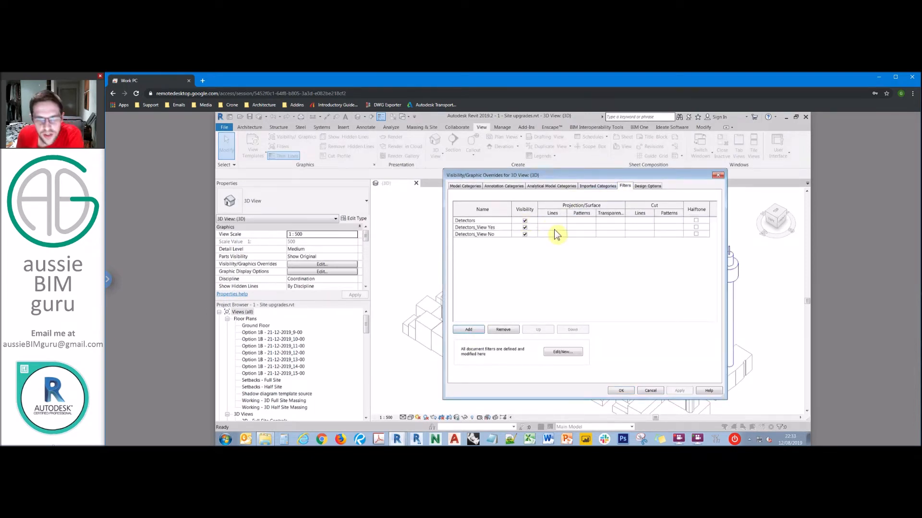
# Step: Override the projection line colour of the Detectors_View Yes filter with green
pyautogui.click(560, 227)
pyautogui.click(561, 227)
pyautogui.click(563, 286)
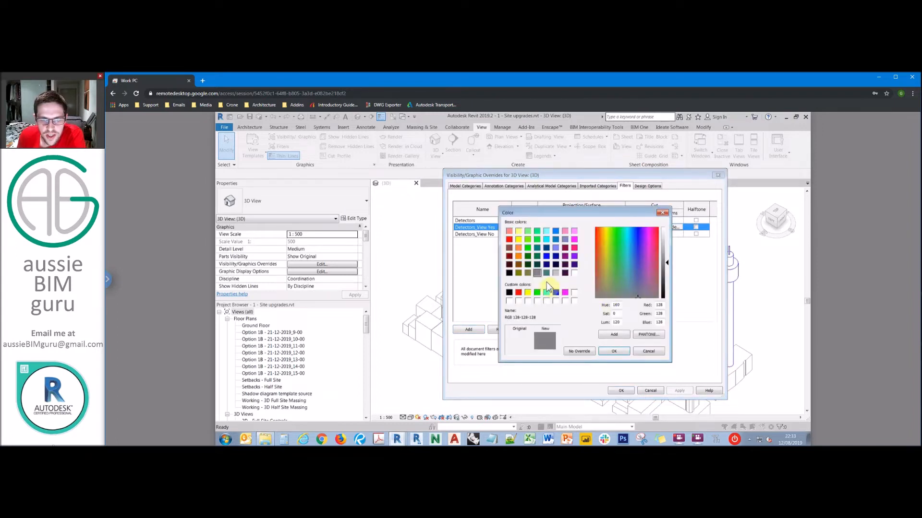
pyautogui.click(538, 293)
pyautogui.click(614, 351)
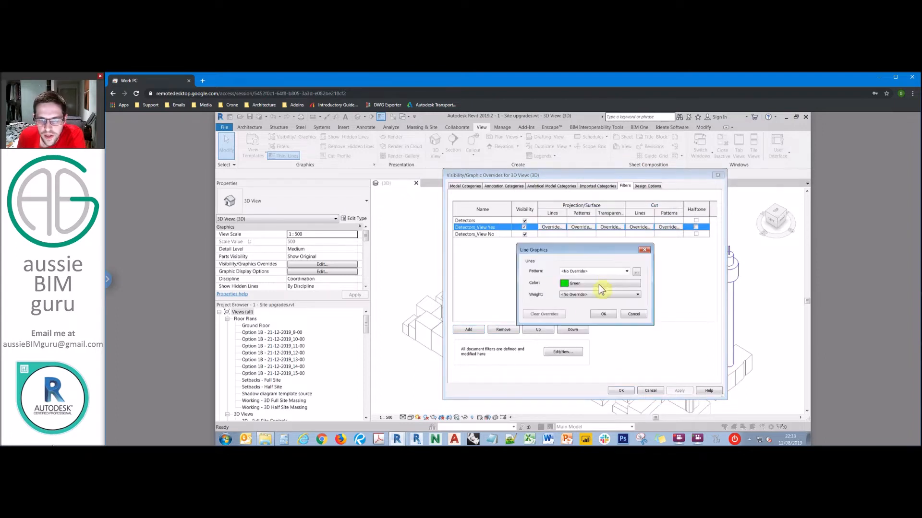
pyautogui.click(601, 316)
# Step: Give the Detectors_View Yes filter a green solid fill as its foreground surface pattern
pyautogui.click(582, 227)
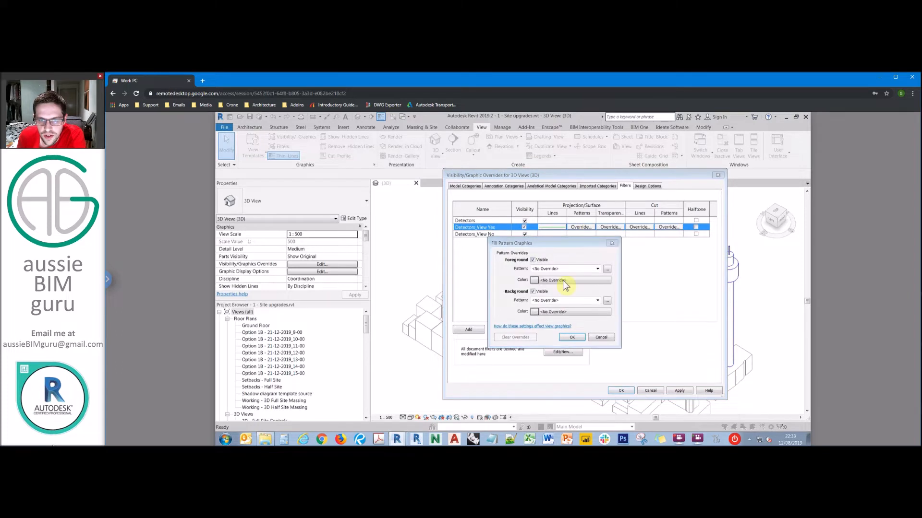
pyautogui.click(564, 280)
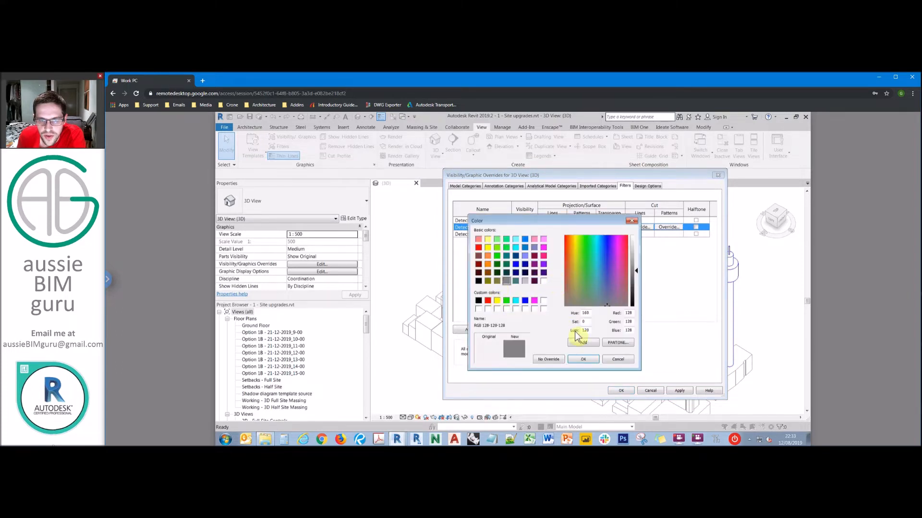
pyautogui.click(583, 359)
pyautogui.click(598, 269)
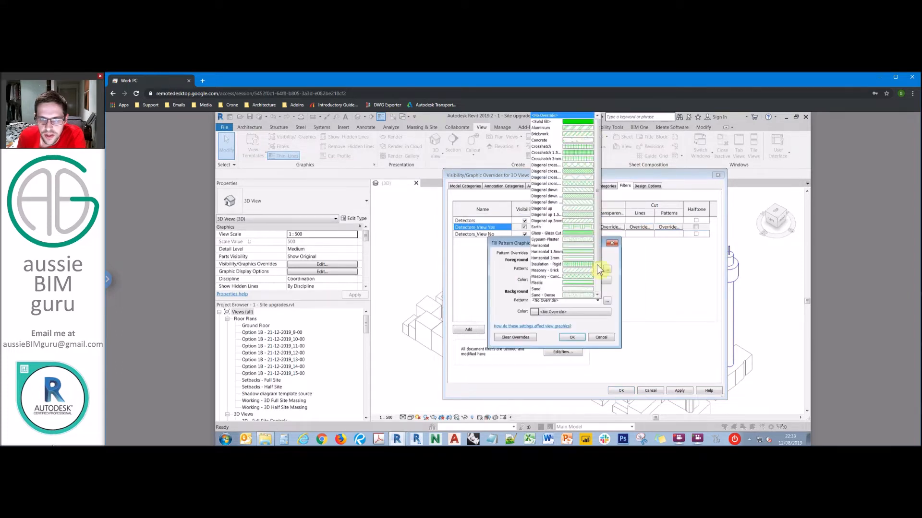
pyautogui.click(585, 122)
pyautogui.click(572, 336)
# Step: Override the projection line colour of the Detectors_View No filter with red
pyautogui.click(551, 234)
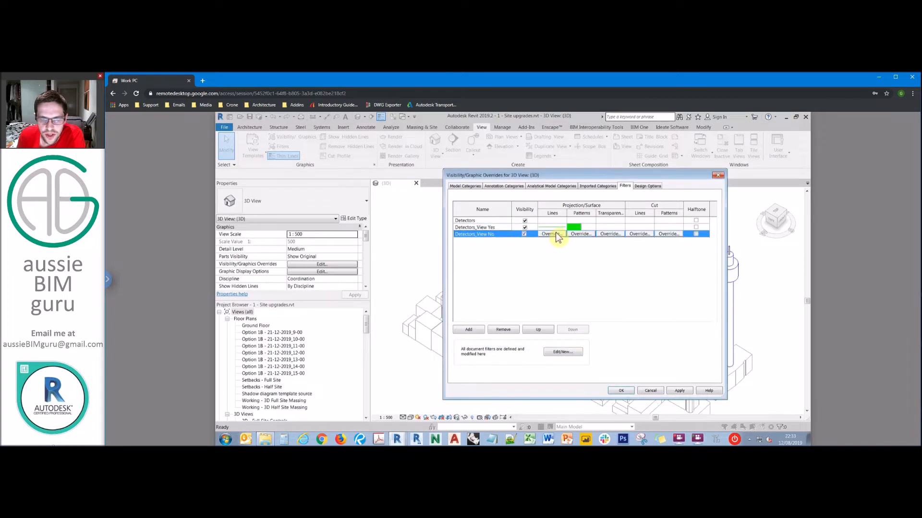
pyautogui.click(551, 234)
pyautogui.click(573, 284)
pyautogui.click(518, 292)
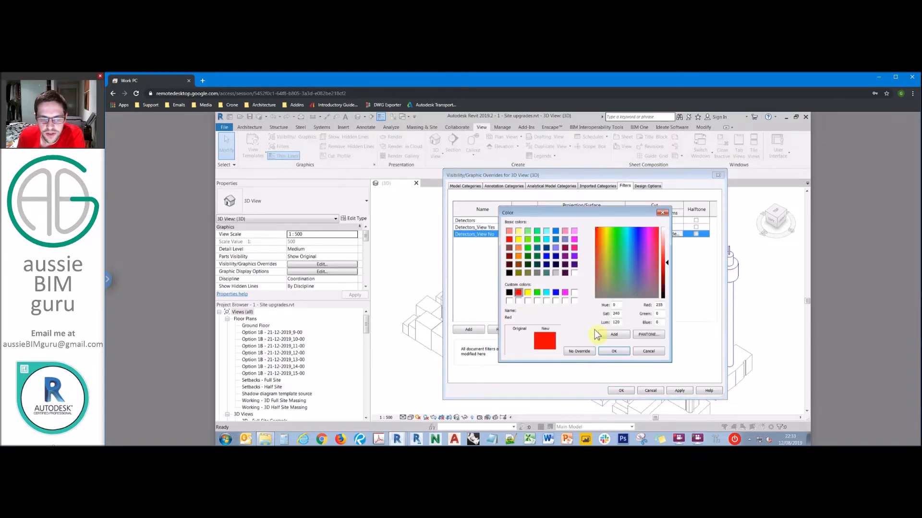
pyautogui.click(614, 354)
pyautogui.click(608, 313)
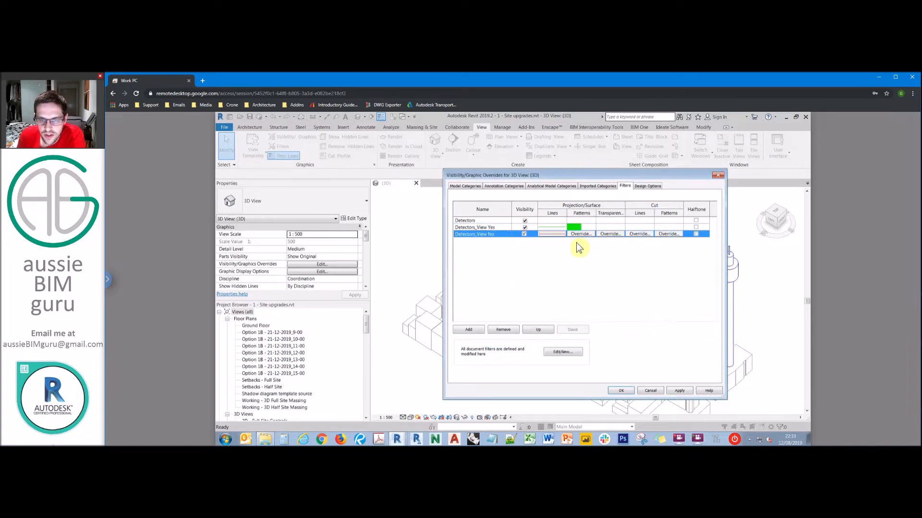
# Step: Give the Detectors_View No filter a red solid fill as its foreground surface pattern and apply the overrides to the view
pyautogui.click(578, 235)
pyautogui.click(534, 287)
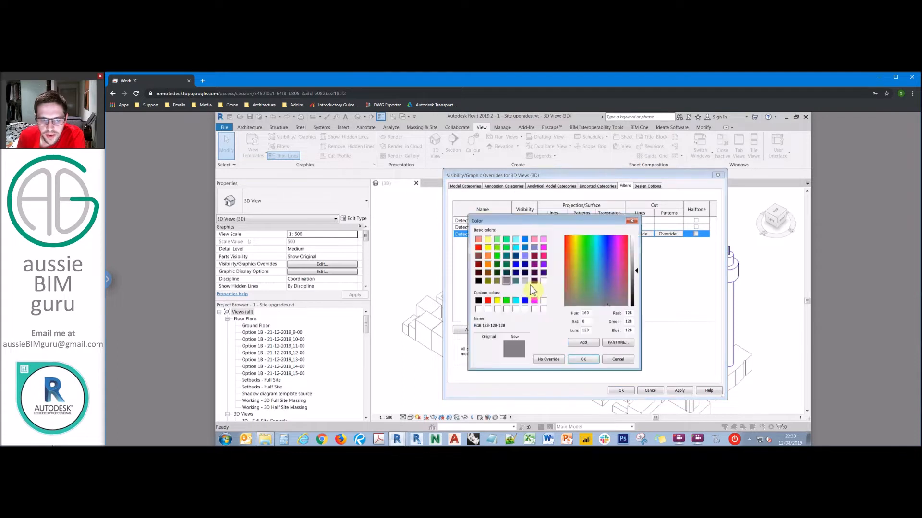
pyautogui.click(487, 301)
pyautogui.click(579, 360)
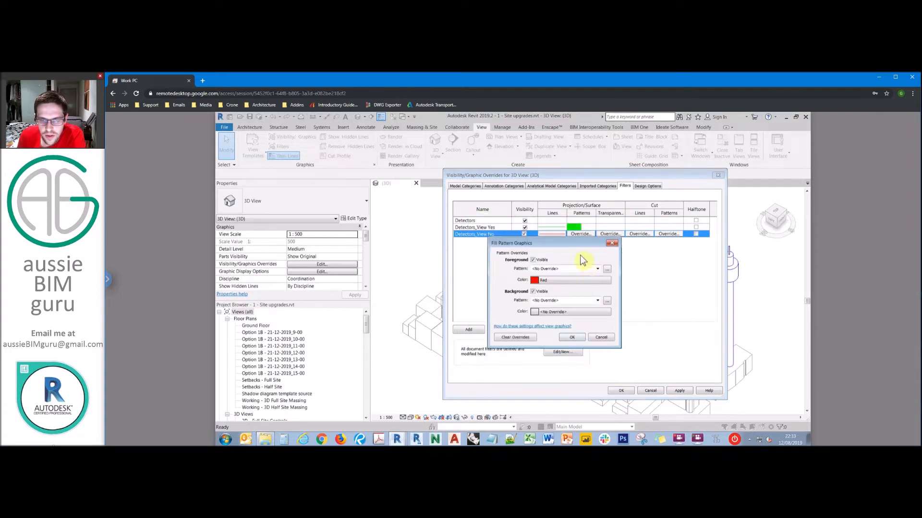
pyautogui.click(584, 270)
pyautogui.click(569, 122)
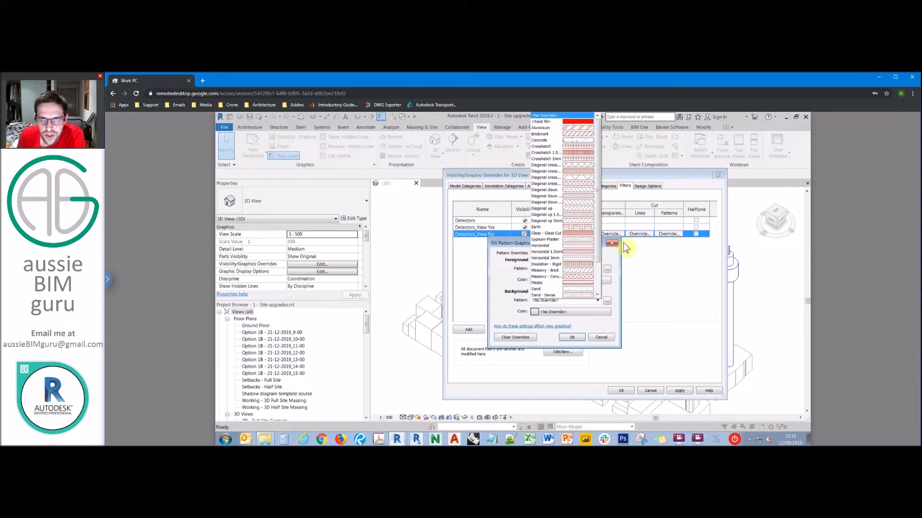
pyautogui.click(573, 338)
pyautogui.click(622, 391)
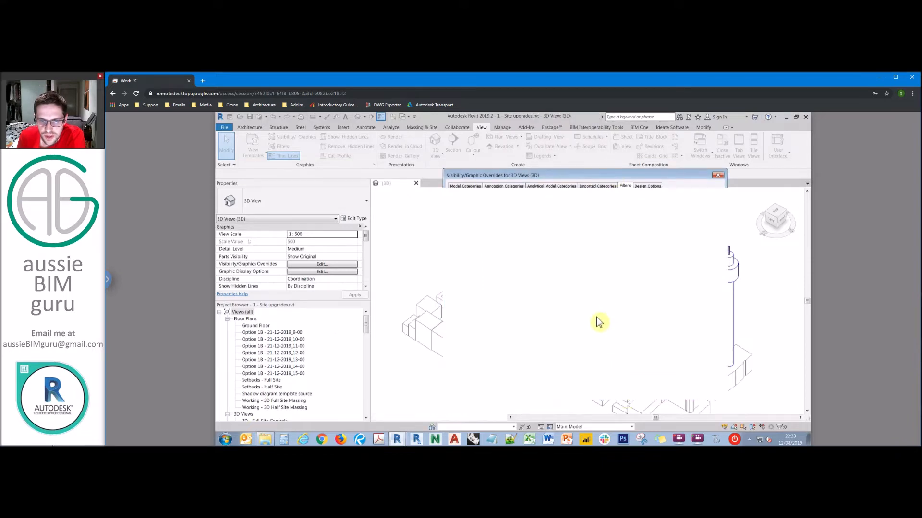
# Step: Try out the filters by enabling ABG_Data_View1 on one detector of the tower facade
pyautogui.scroll(5, 525, 297)
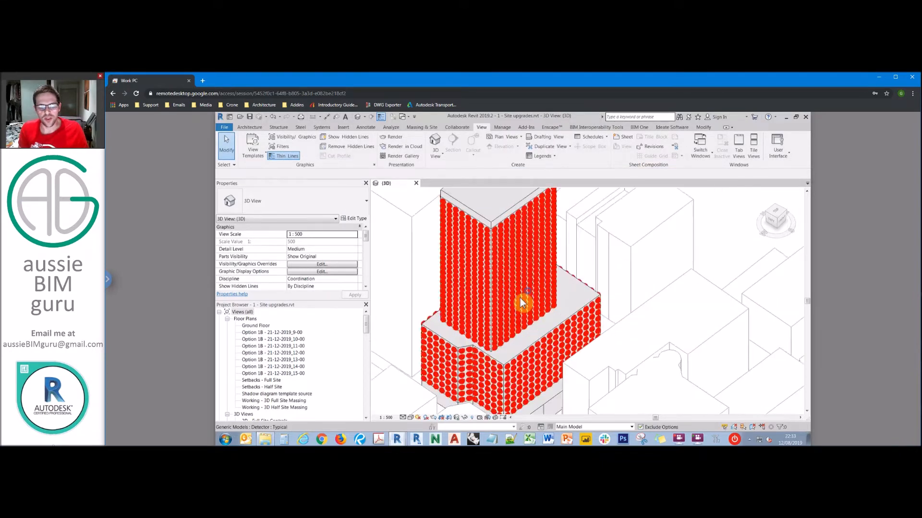
pyautogui.click(517, 299)
pyautogui.scroll(-5, 366, 259)
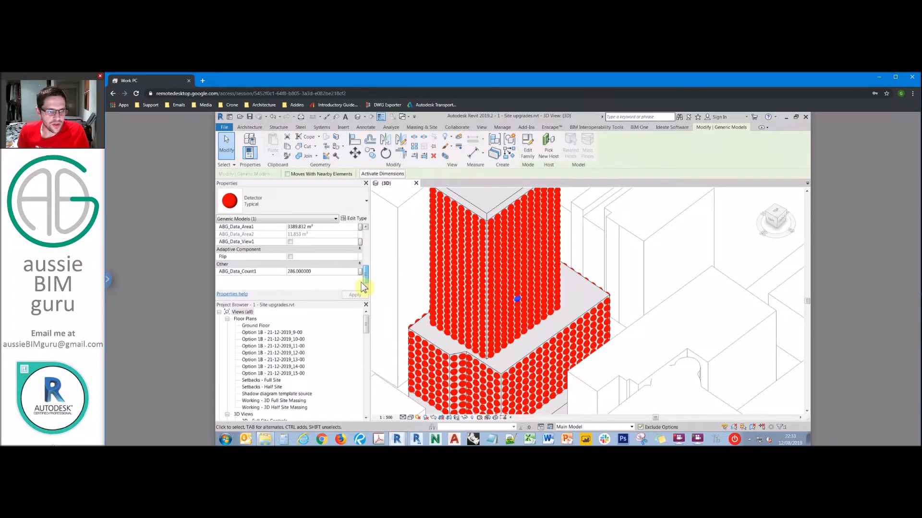
pyautogui.press('Escape')
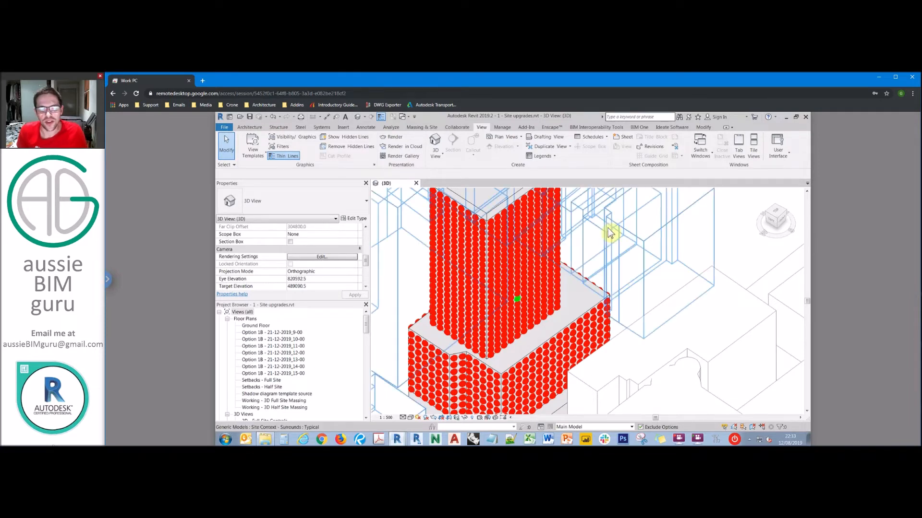
pyautogui.scroll(-5, 580, 287)
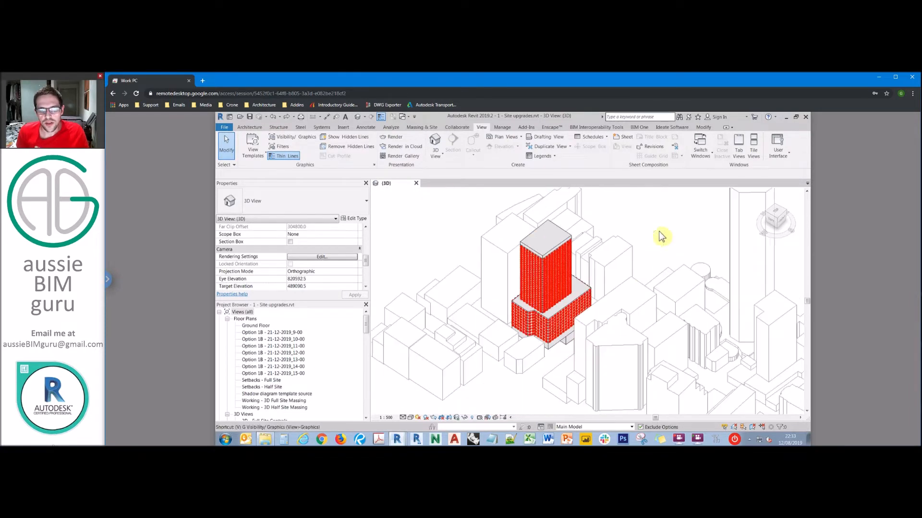
# Step: Turn on halftone for the Detectors_View No filter and change its foreground surface pattern colour to grey
pyautogui.press('v')
pyautogui.press('v')
pyautogui.click(625, 187)
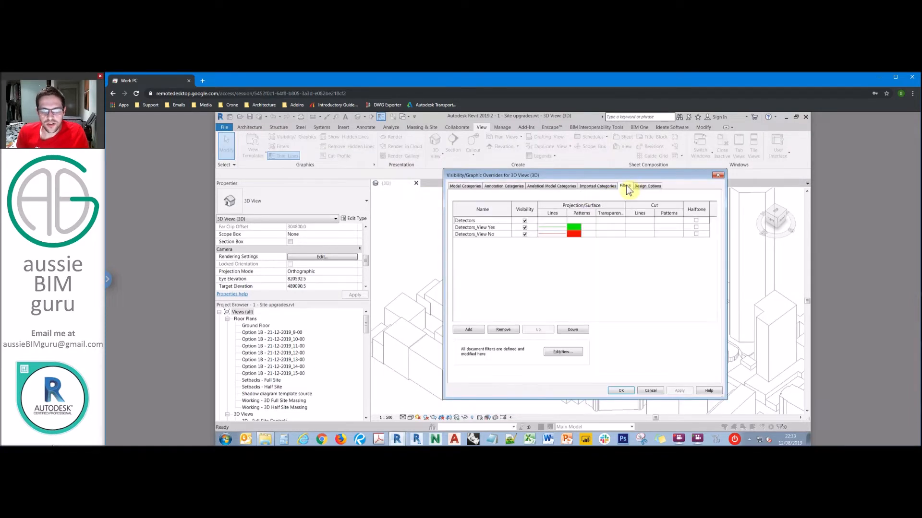
pyautogui.click(498, 227)
pyautogui.click(499, 234)
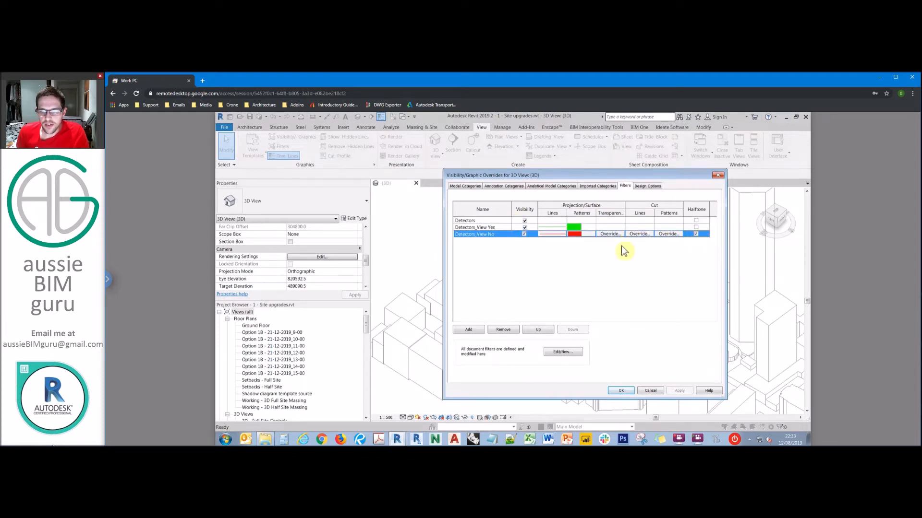
pyautogui.click(581, 234)
pyautogui.click(552, 278)
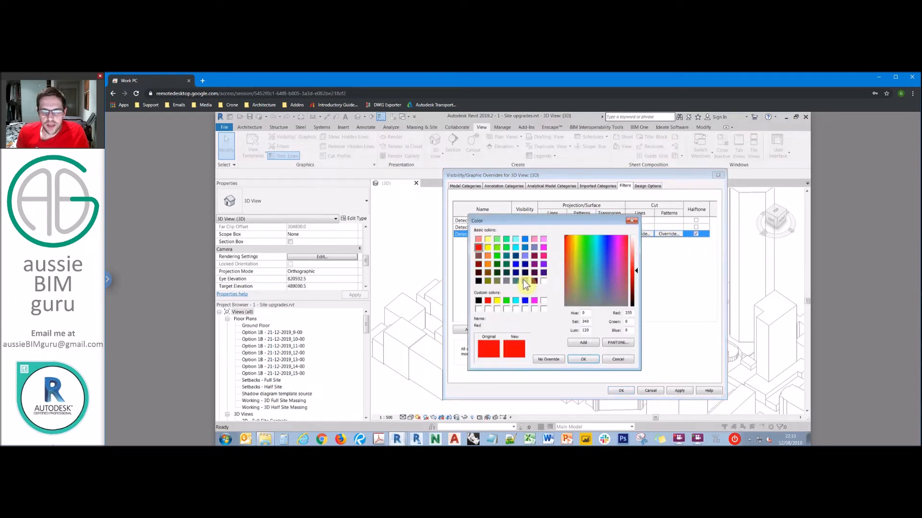
pyautogui.click(507, 280)
pyautogui.click(583, 359)
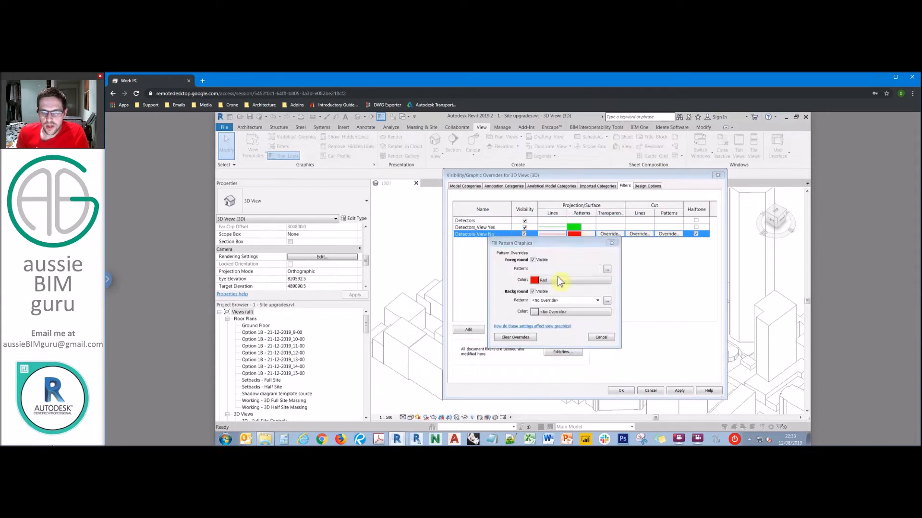
pyautogui.press('Return')
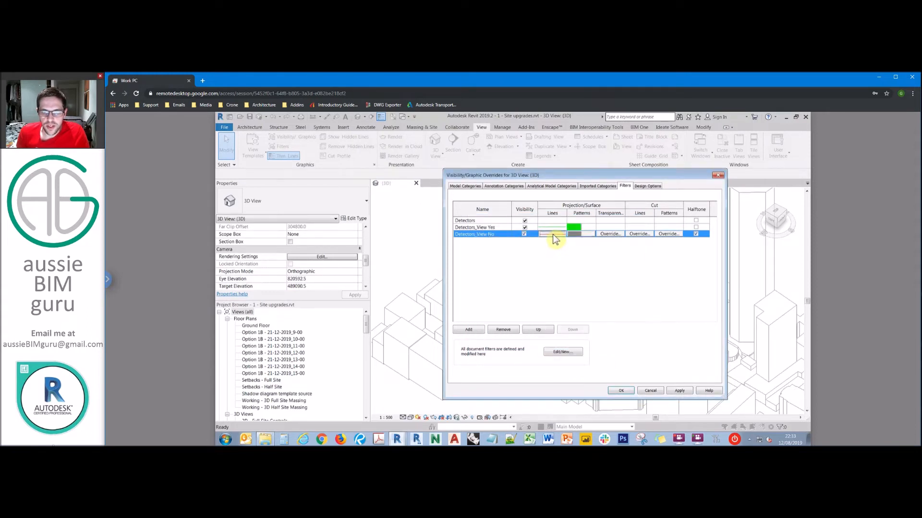
# Step: Set the Detectors_View No filter's projection line colour to grey and apply the overrides to the view
pyautogui.click(552, 234)
pyautogui.click(574, 284)
pyautogui.click(537, 273)
pyautogui.click(613, 351)
pyautogui.press('Return')
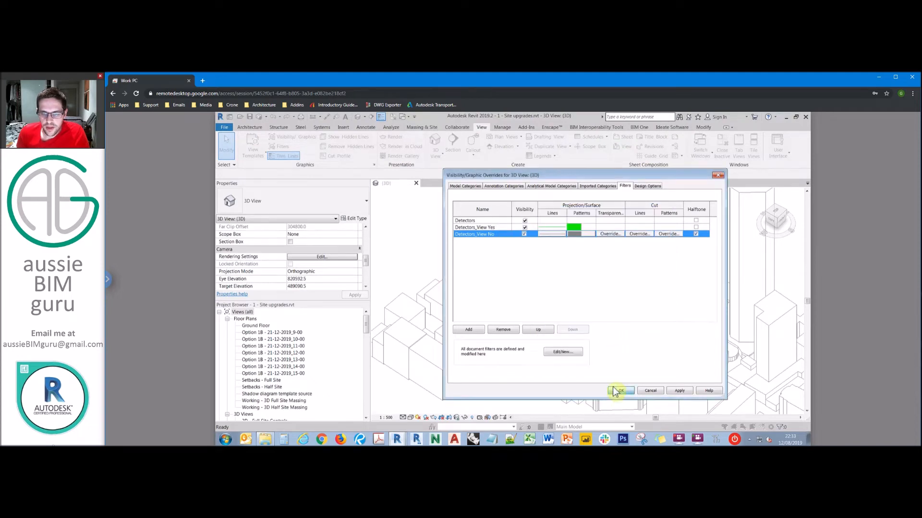
pyautogui.click(620, 390)
# Step: Enable ABG_Data_View1 on a single detector on the upper tower's facade to test the green and grey overrides
pyautogui.scroll(3, 562, 294)
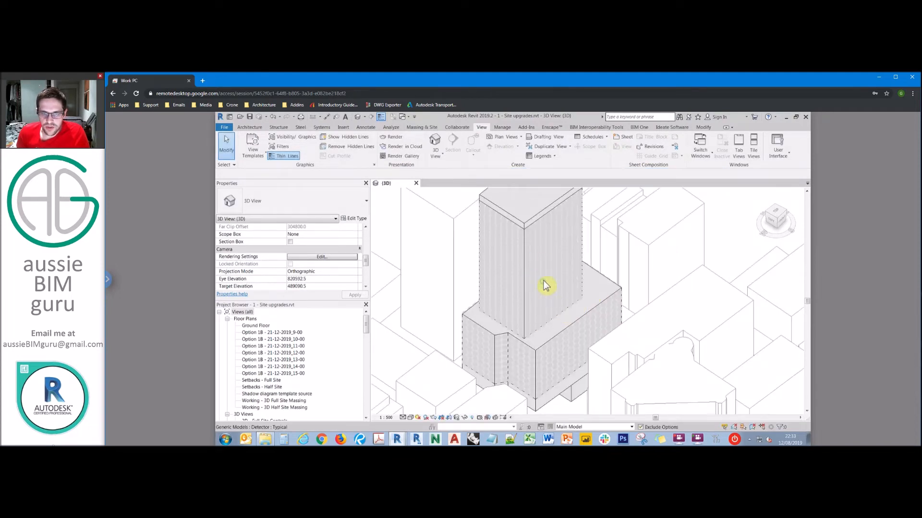
pyautogui.click(555, 265)
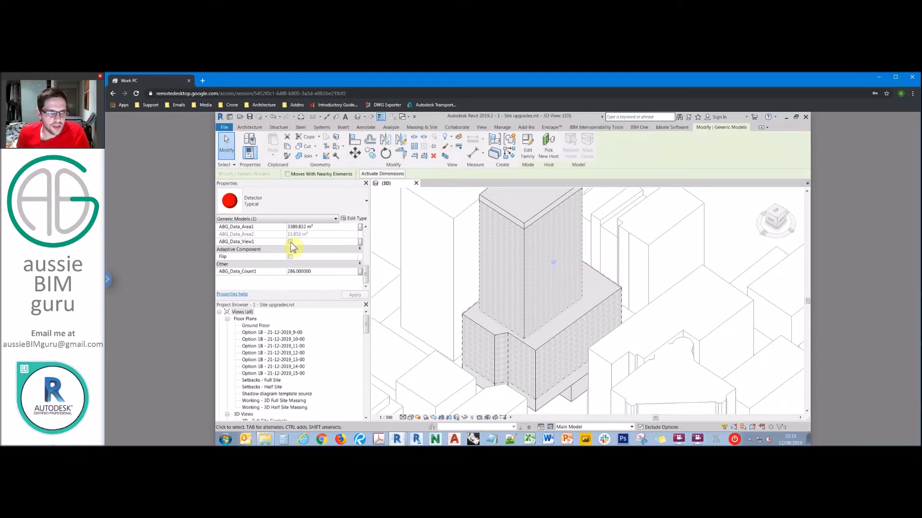
pyautogui.click(438, 243)
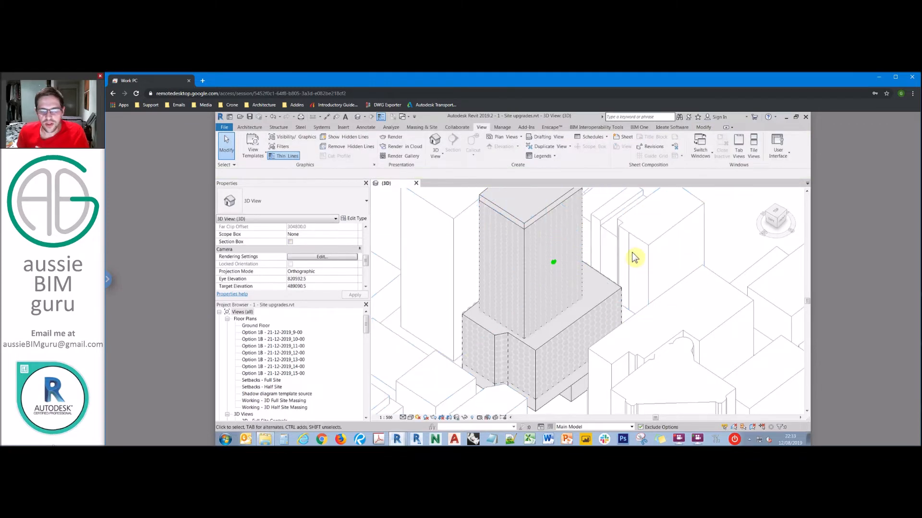
pyautogui.scroll(-5, 634, 257)
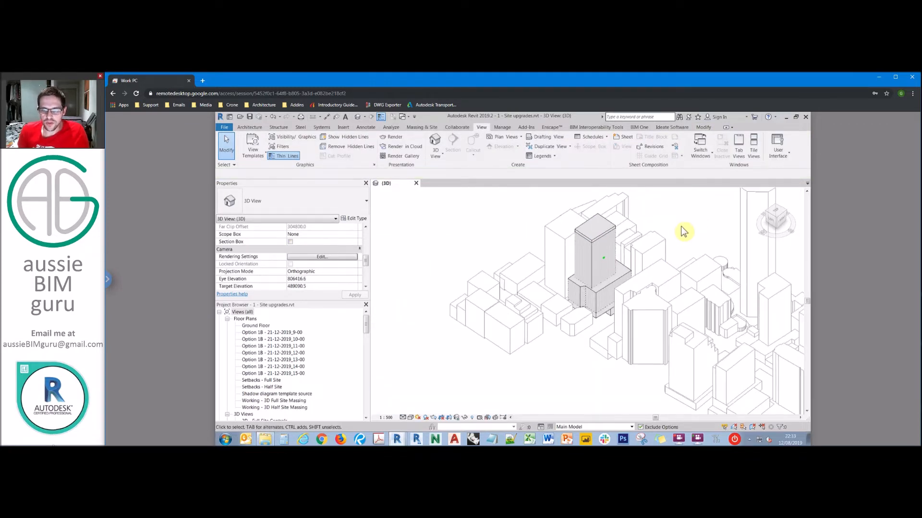
# Step: Place another Detector like the building's facade detectors on the cylindrical head of the tall landmark tower
pyautogui.scroll(-2, 567, 245)
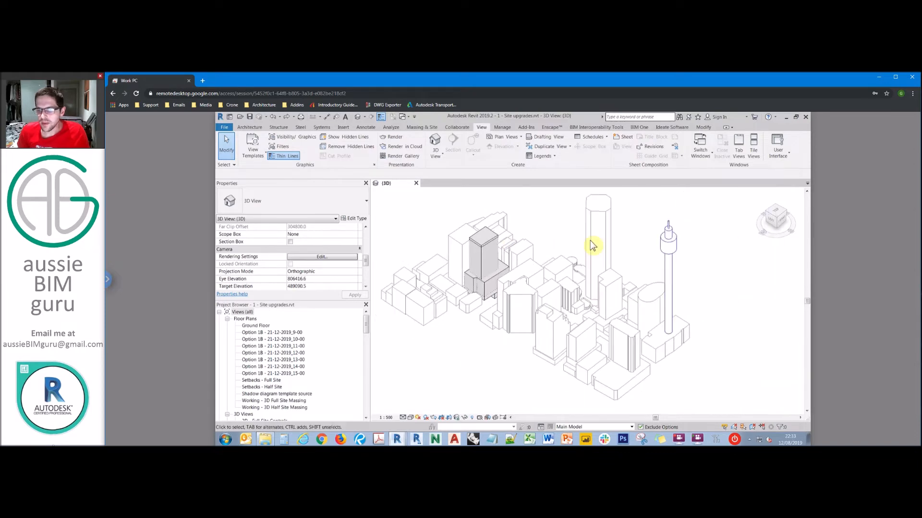
pyautogui.keyDown('shift'); pyautogui.moveTo(572, 251); pyautogui.dragTo(650, 313, button='middle'); pyautogui.keyUp('shift')
pyautogui.scroll(6, 623, 263)
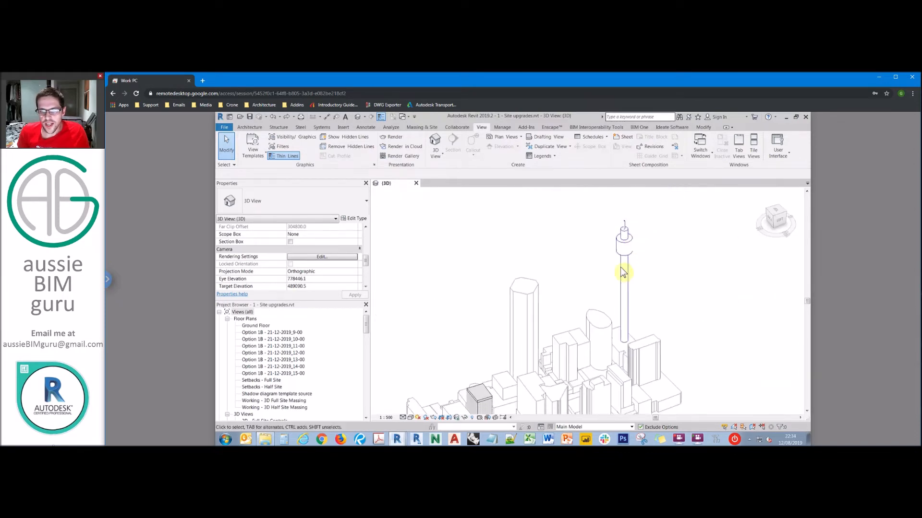
pyautogui.click(256, 129)
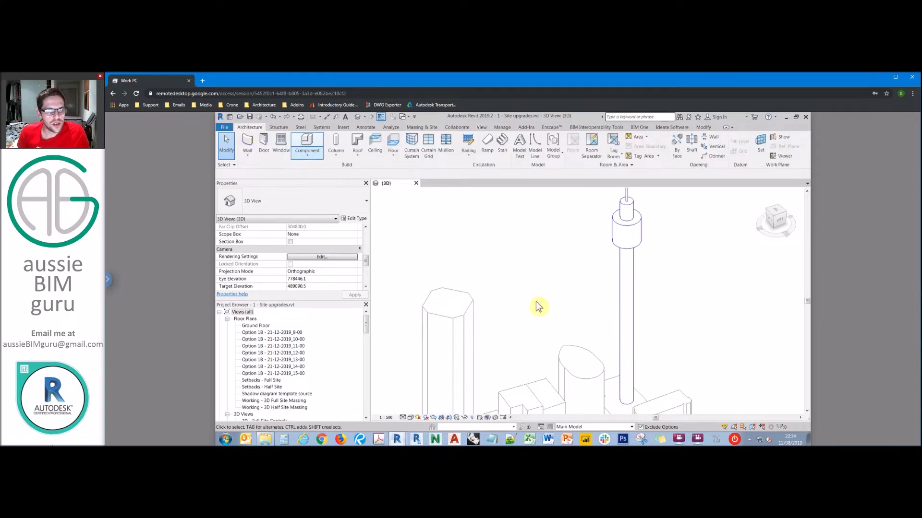
pyautogui.scroll(-5, 597, 206)
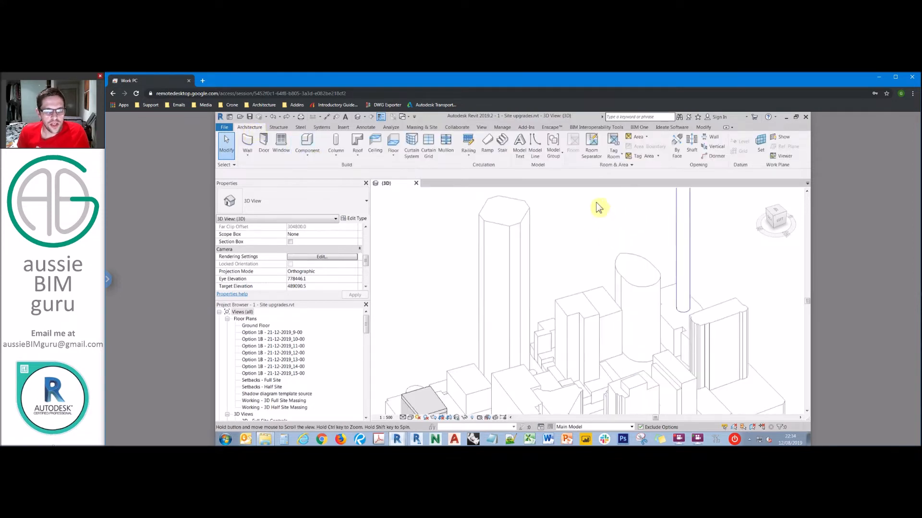
pyautogui.click(449, 413)
pyautogui.rightClick(448, 412)
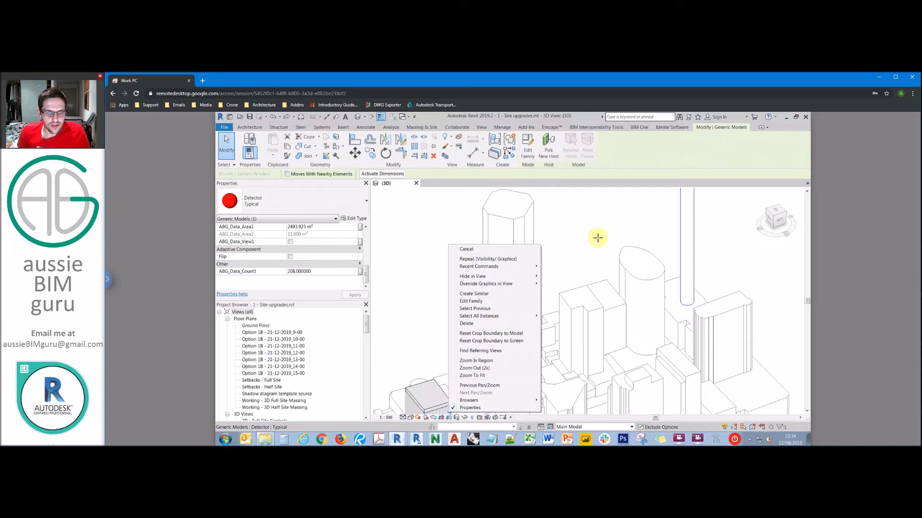
pyautogui.moveTo(673, 193); pyautogui.dragTo(574, 300, button='middle')
pyautogui.scroll(3, 576, 252)
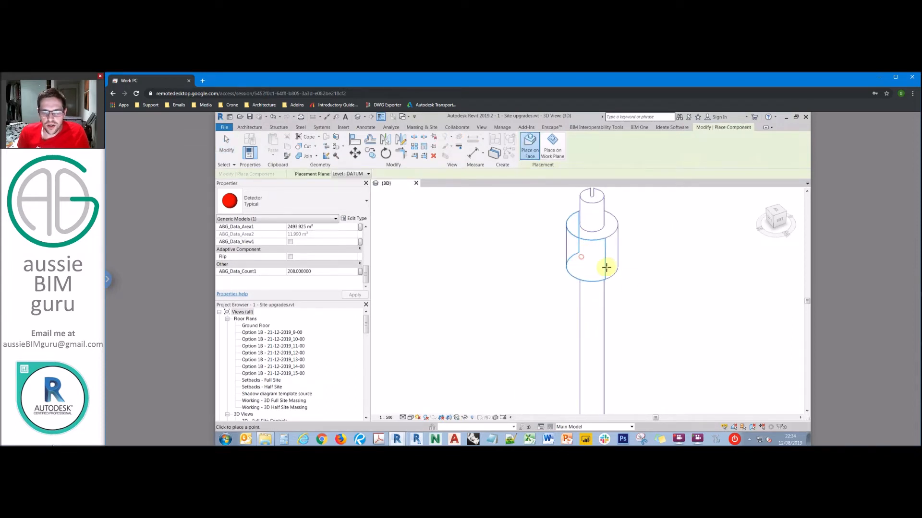
pyautogui.press('Escape')
# Step: Duplicate the landmark tower detector's Typical type as a new type named Viewpoint
pyautogui.moveTo(565, 247); pyautogui.dragTo(596, 271)
pyautogui.click(357, 219)
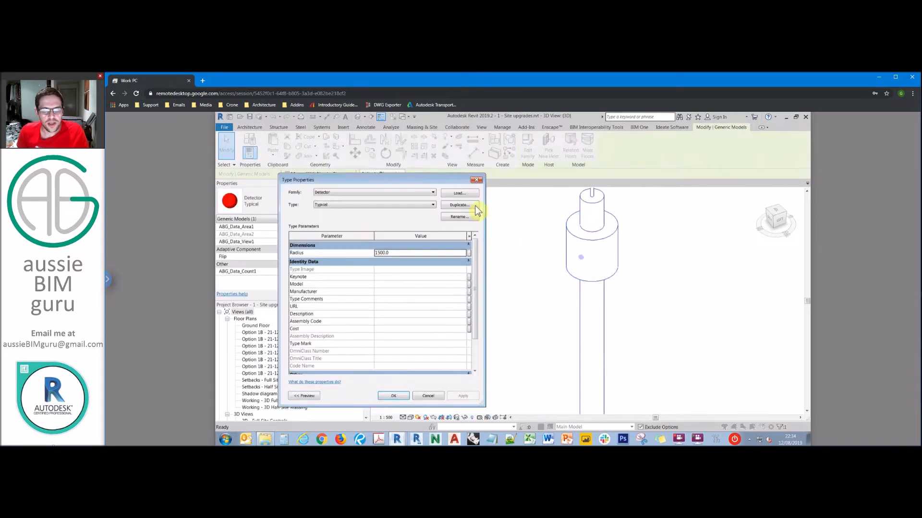
pyautogui.click(460, 205)
pyautogui.press('capslock')
pyautogui.press('capslock')
pyautogui.press('capslock')
pyautogui.press('BackSpace')
pyautogui.write('V')
pyautogui.press('capslock')
pyautogui.write('iewpoint')
pyautogui.press('Return')
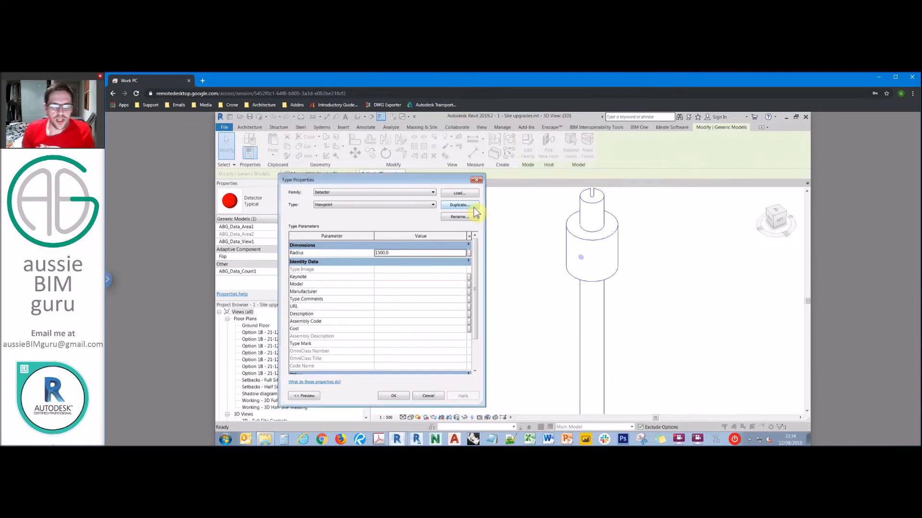
# Step: Set the Viewpoint type's radius to 3000 and apply the type changes
pyautogui.click(430, 252)
pyautogui.write('3')
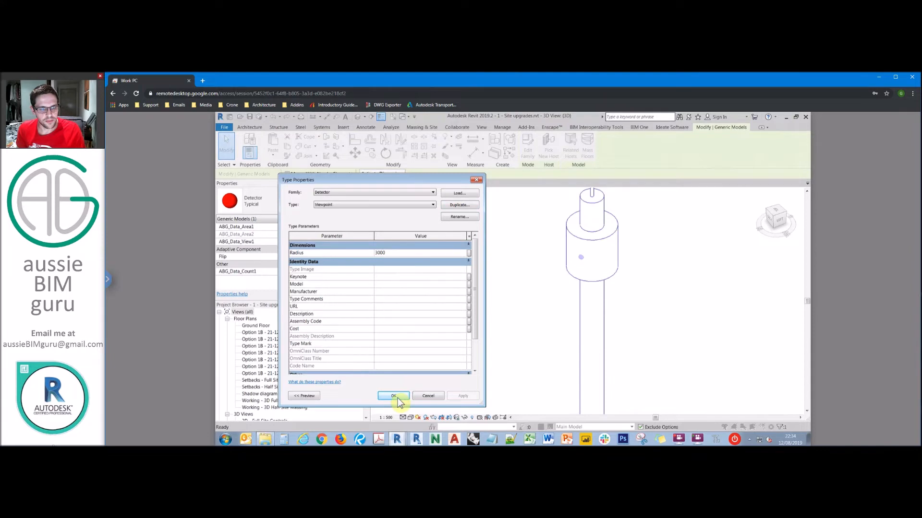
pyautogui.click(530, 252)
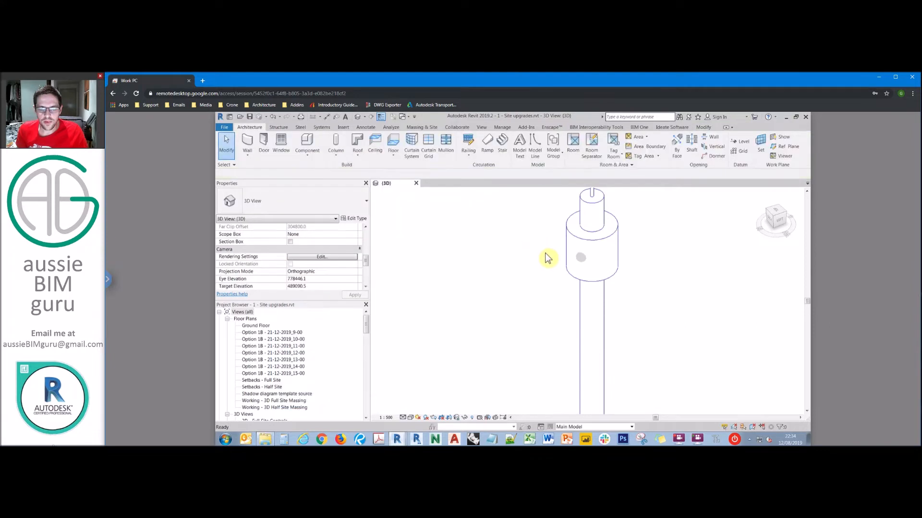
# Step: Enable ABG_Data_View1 on the Viewpoint detector on the landmark tower's head
pyautogui.scroll(-5, 547, 258)
pyautogui.click(547, 249)
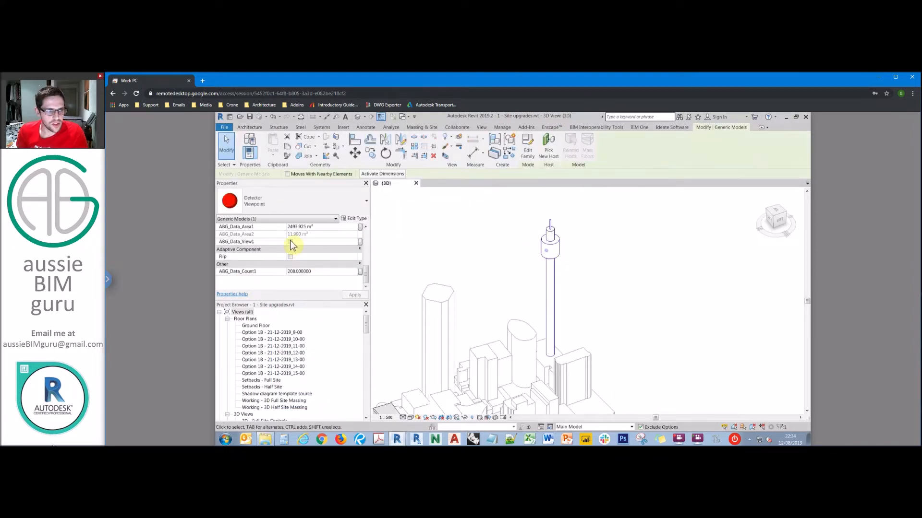
pyautogui.click(501, 246)
pyautogui.keyDown('shift'); pyautogui.moveTo(654, 298); pyautogui.dragTo(654, 212, button='middle'); pyautogui.keyUp('shift')
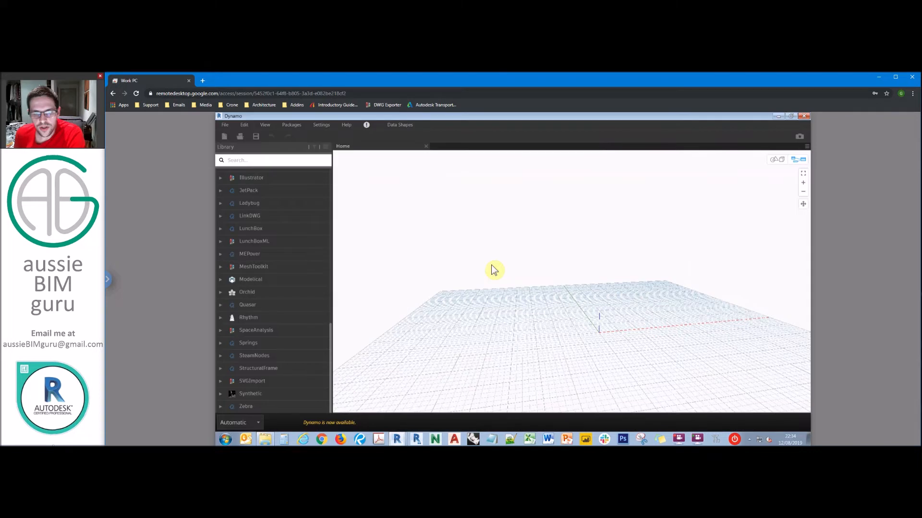
# Step: In Dynamo, set the run mode to Manual and the geometry working range to Extra large
pyautogui.click(246, 423)
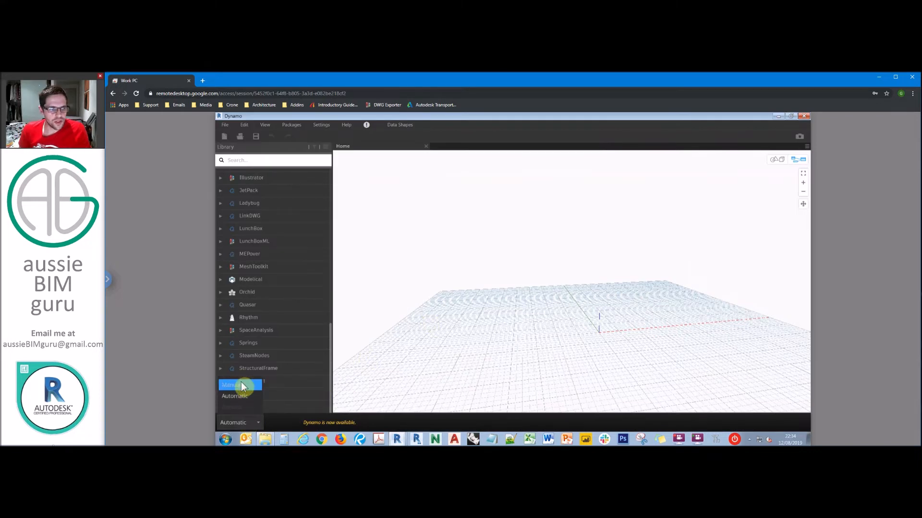
pyautogui.click(240, 392)
pyautogui.click(322, 125)
pyautogui.click(331, 121)
pyautogui.click(331, 121)
pyautogui.click(356, 183)
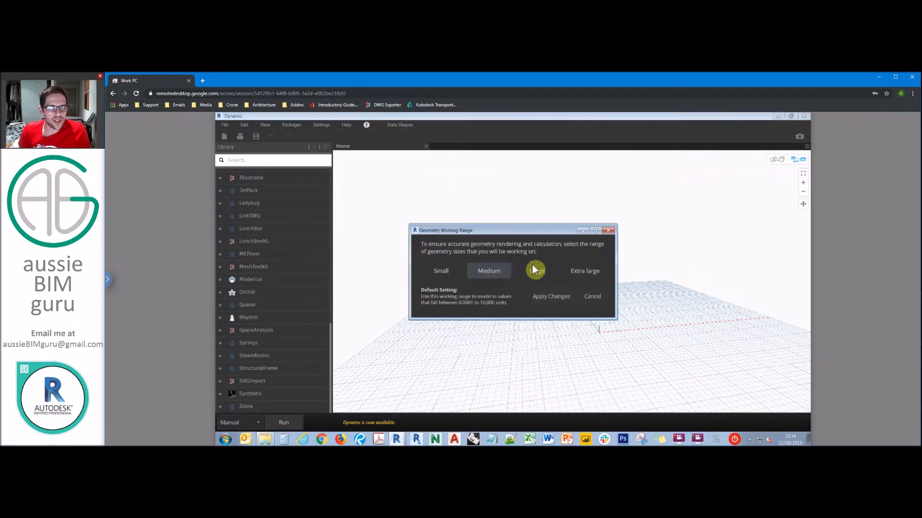
pyautogui.click(578, 269)
pyautogui.click(552, 296)
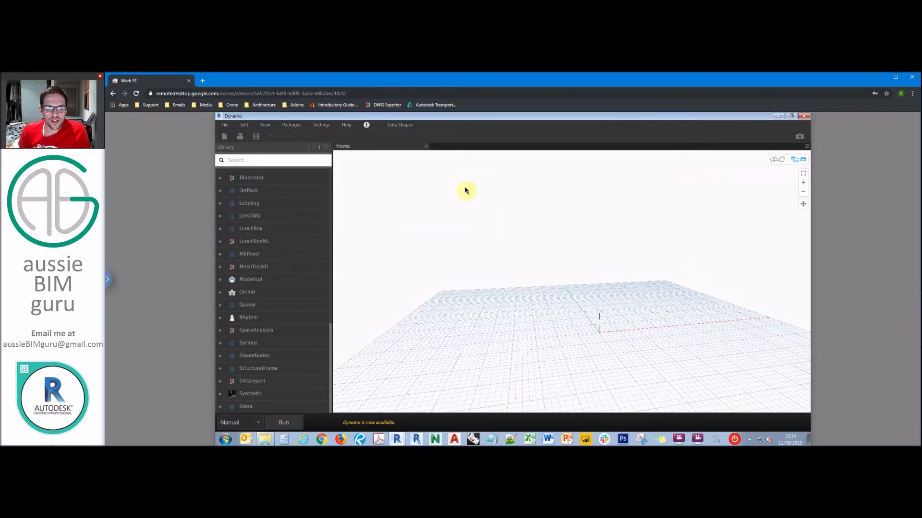
# Step: Save the Dynamo workspace as "demo version" in the feaso 8 folder inside the desktop's demo folder
pyautogui.click(225, 125)
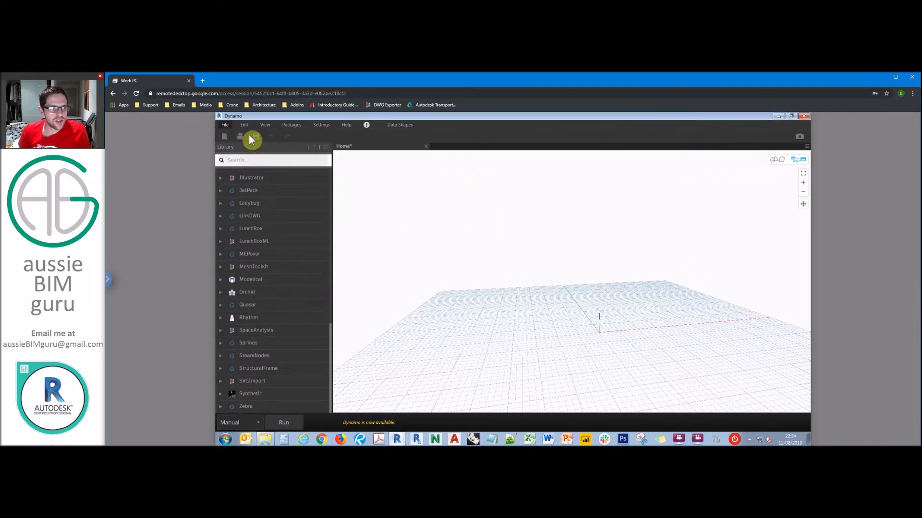
pyautogui.click(252, 174)
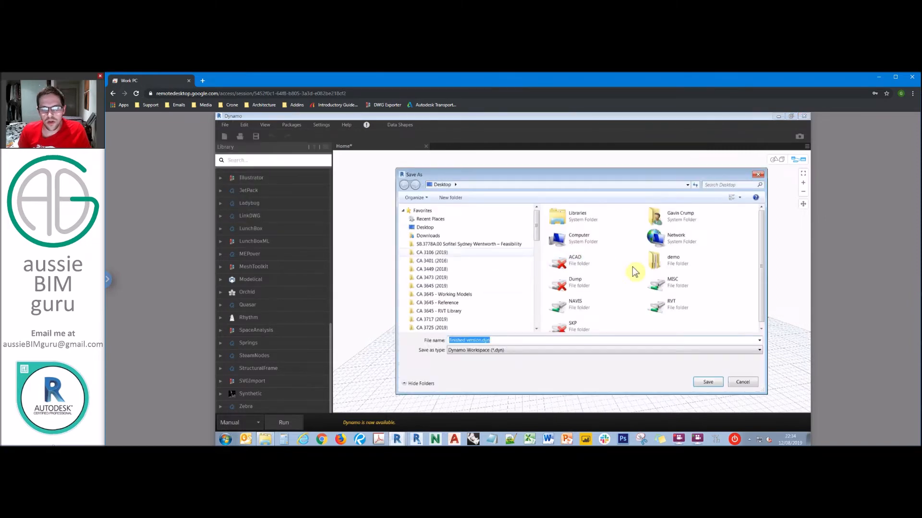
pyautogui.doubleClick(703, 263)
pyautogui.click(556, 286)
pyautogui.doubleClick(558, 287)
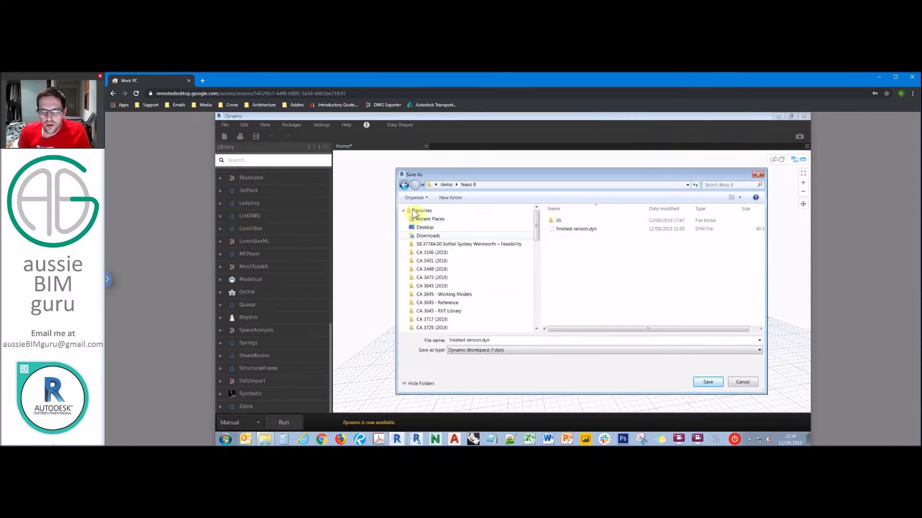
pyautogui.click(405, 211)
pyautogui.click(570, 342)
pyautogui.write('d')
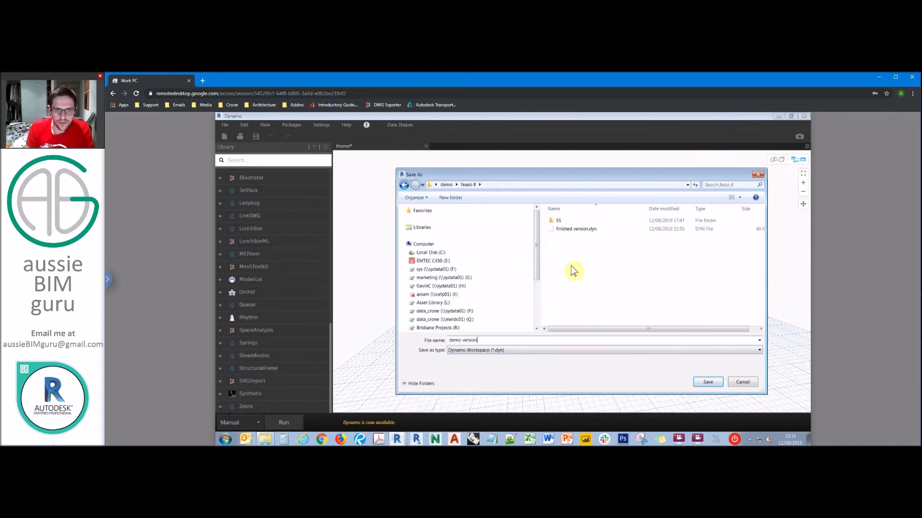
pyautogui.write('emo version')
pyautogui.press('Return')
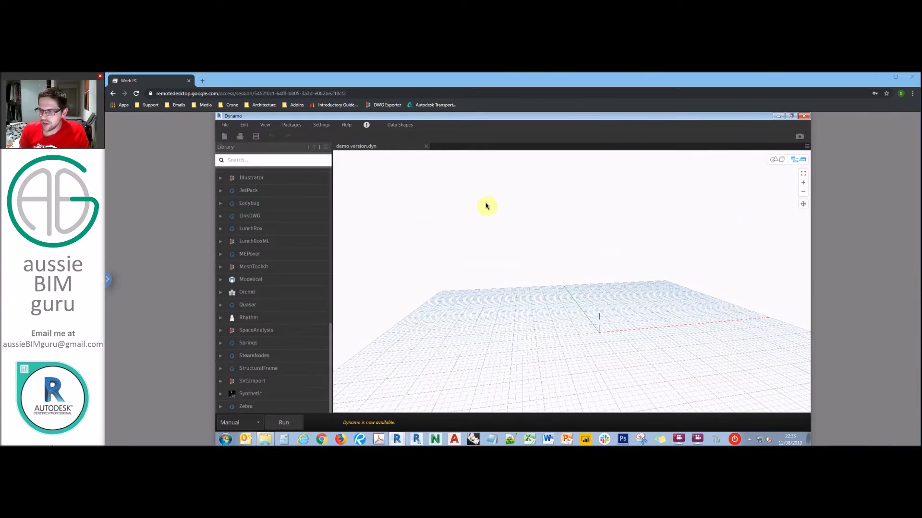
# Step: Find the Select Model Elements node and add it to the workspace
pyautogui.rightClick(443, 250)
pyautogui.write('model ele')
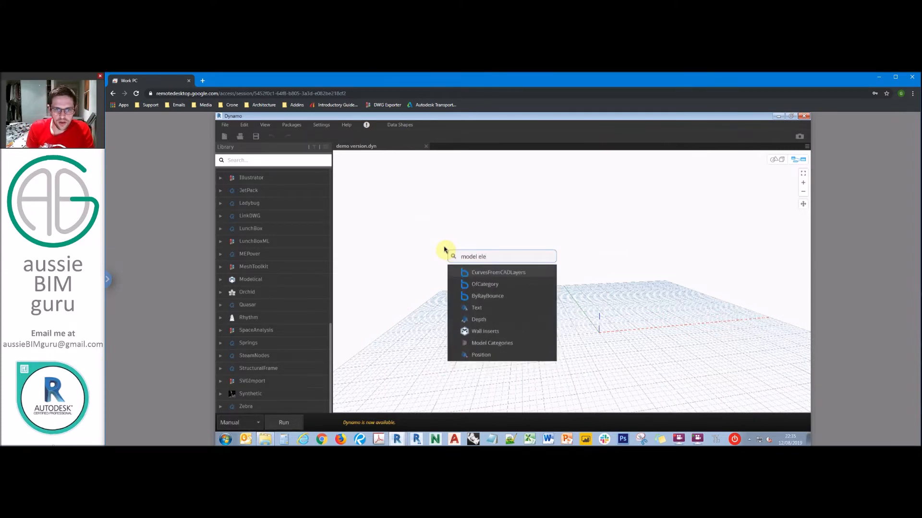
pyautogui.write('ments')
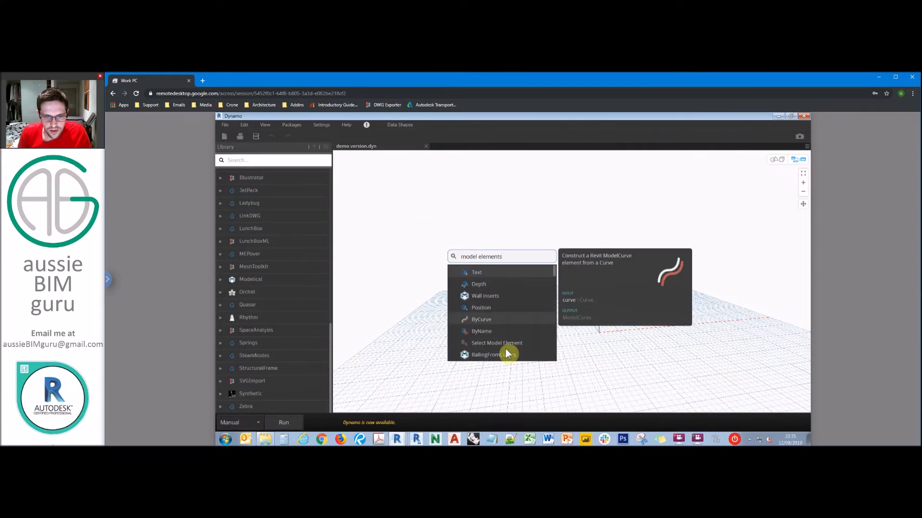
pyautogui.scroll(-3, 511, 345)
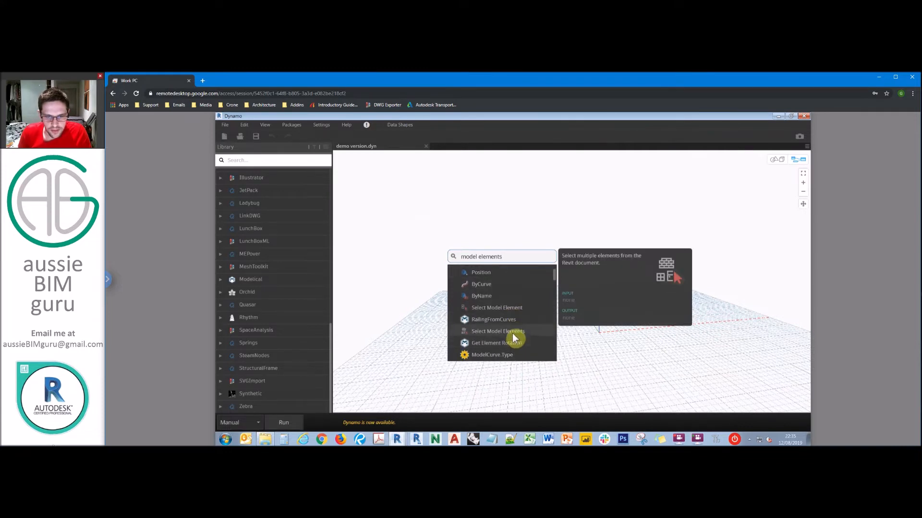
pyautogui.click(512, 338)
# Step: Switch to Revit and temporarily isolate the central building mass and the two surrounding site context models in the 3D view
pyautogui.click(791, 116)
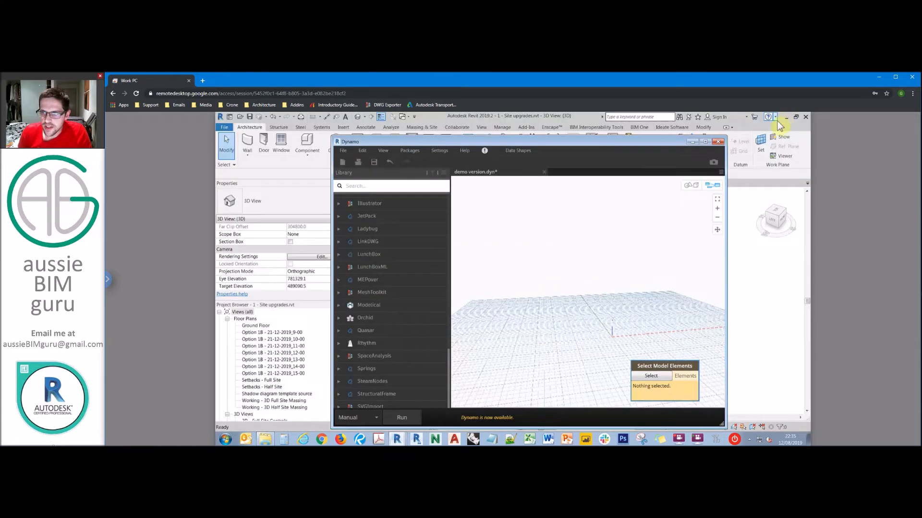
pyautogui.click(693, 143)
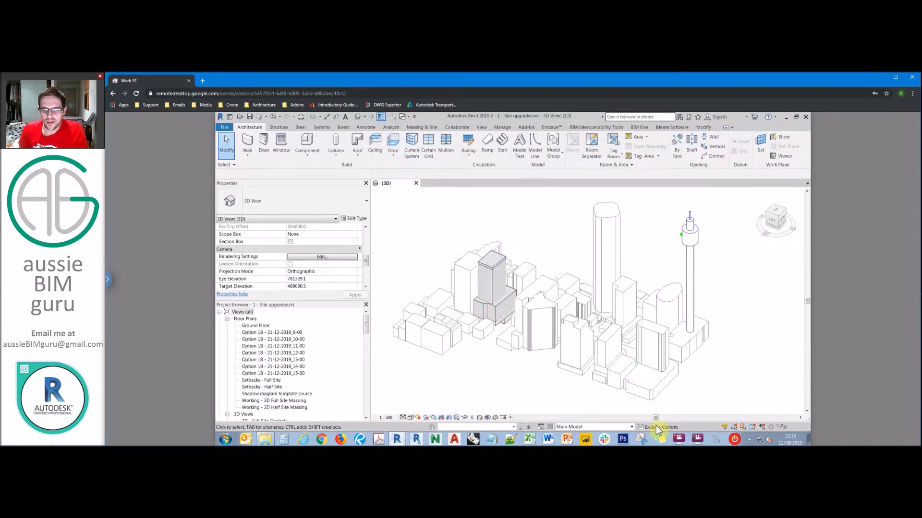
pyautogui.click(582, 299)
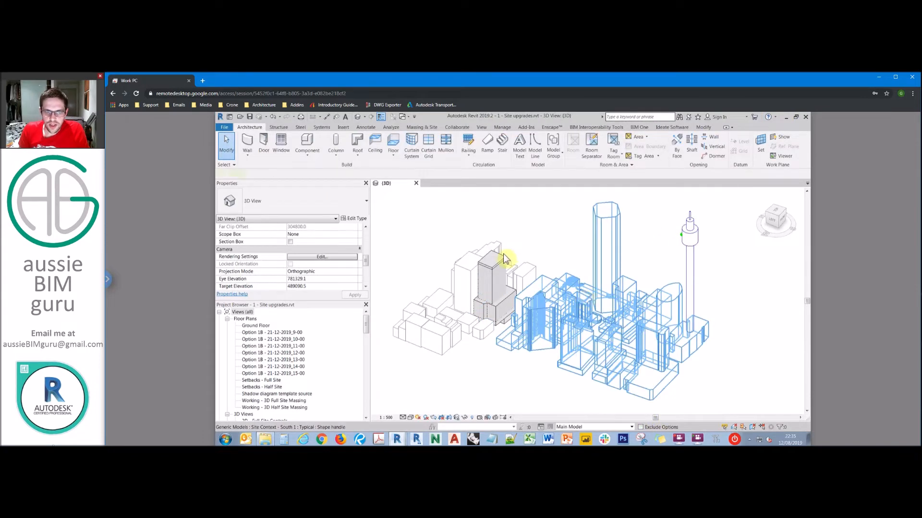
pyautogui.keyDown('ctrl'); pyautogui.click(505, 262); pyautogui.keyUp('ctrl')
pyautogui.keyDown('ctrl'); pyautogui.click(470, 261); pyautogui.keyUp('ctrl')
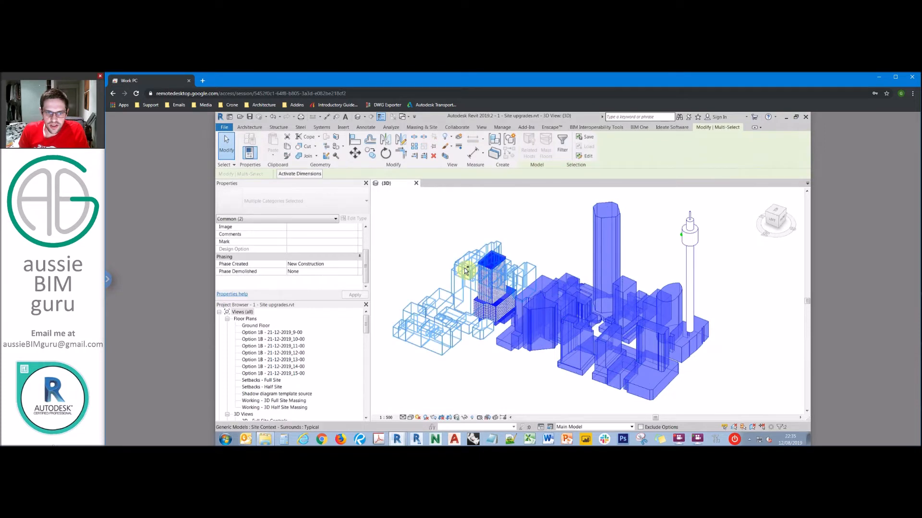
pyautogui.click(464, 418)
pyautogui.click(486, 391)
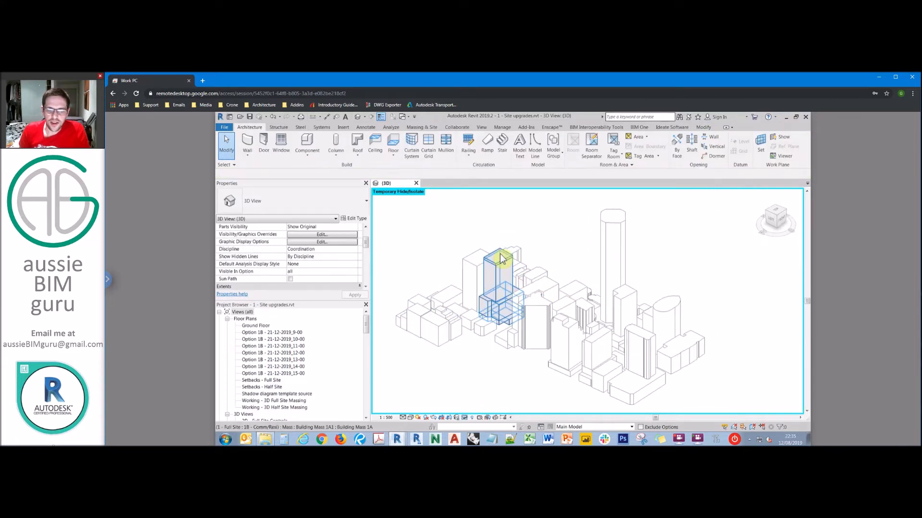
pyautogui.scroll(2, 499, 277)
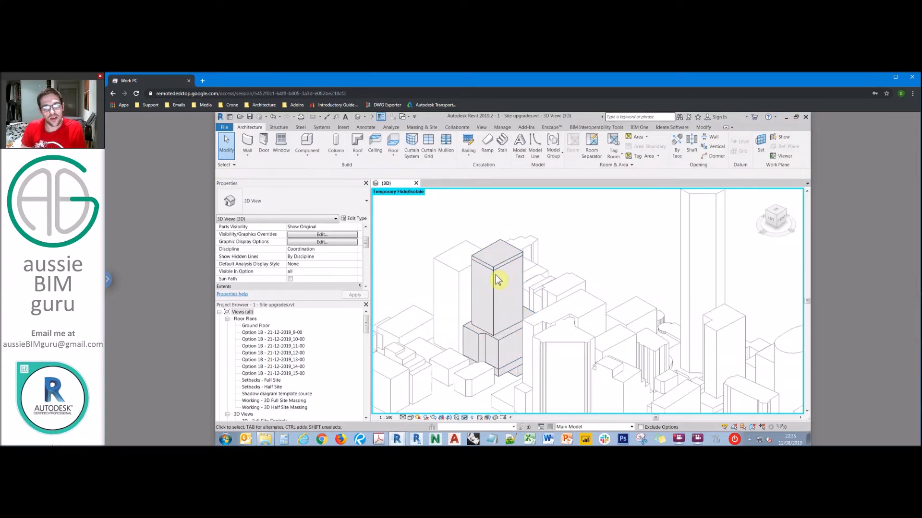
pyautogui.scroll(1, 476, 275)
pyautogui.keyDown('shift'); pyautogui.moveTo(516, 283); pyautogui.dragTo(448, 328, button='middle'); pyautogui.keyUp('shift')
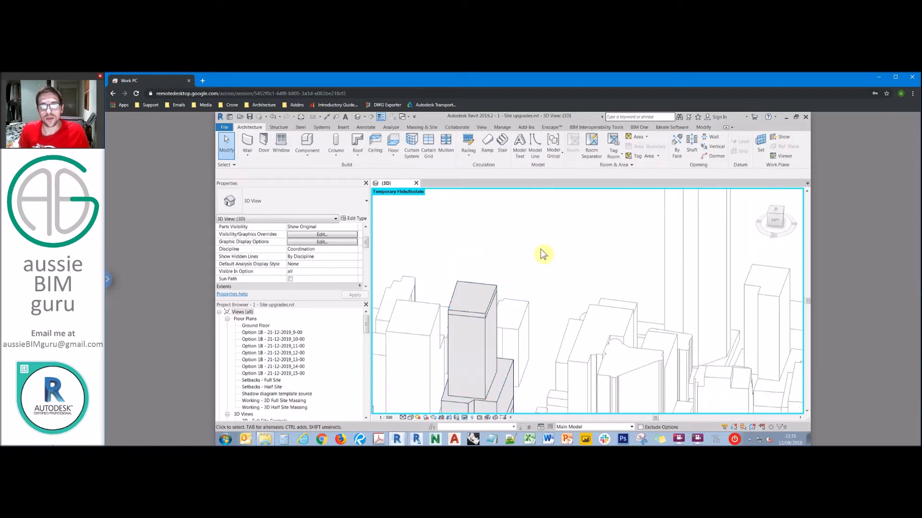
pyautogui.moveTo(574, 257)
pyautogui.keyDown('shift'); pyautogui.mouseDown(button='middle')
pyautogui.moveTo(550, 251)
pyautogui.moveTo(569, 250)
pyautogui.mouseUp(button='middle'); pyautogui.keyUp('shift')
pyautogui.scroll(-1, 566, 257)
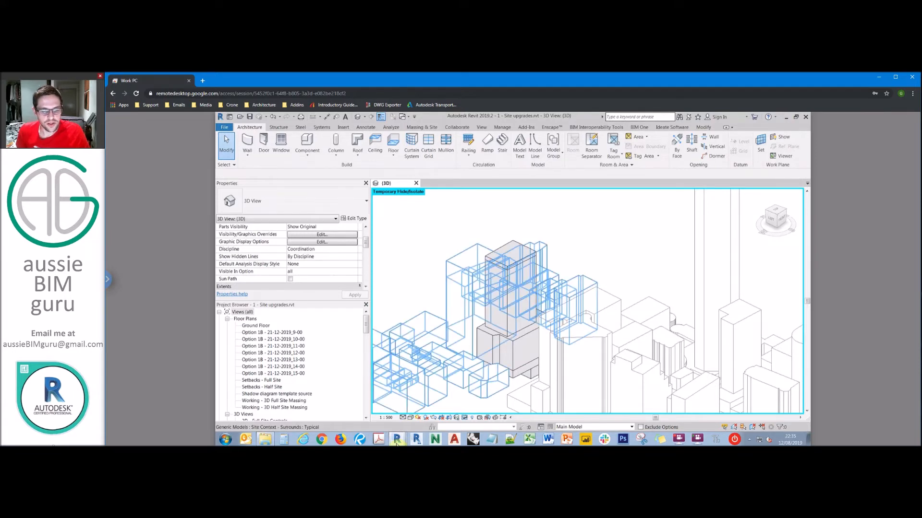
# Step: Bring back the Dynamo window and place it beside the isolated buildings in the Revit 3D view
pyautogui.moveTo(400, 438)
pyautogui.click(408, 411)
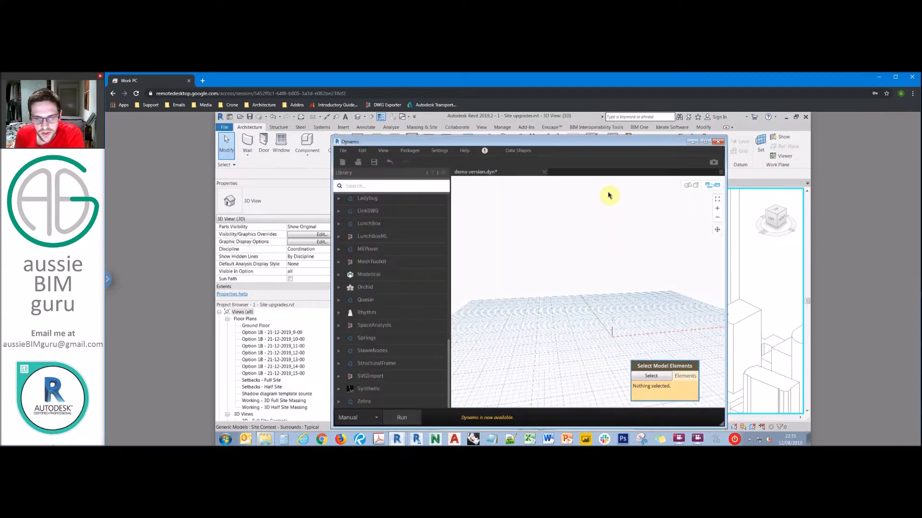
pyautogui.moveTo(644, 146); pyautogui.dragTo(483, 219)
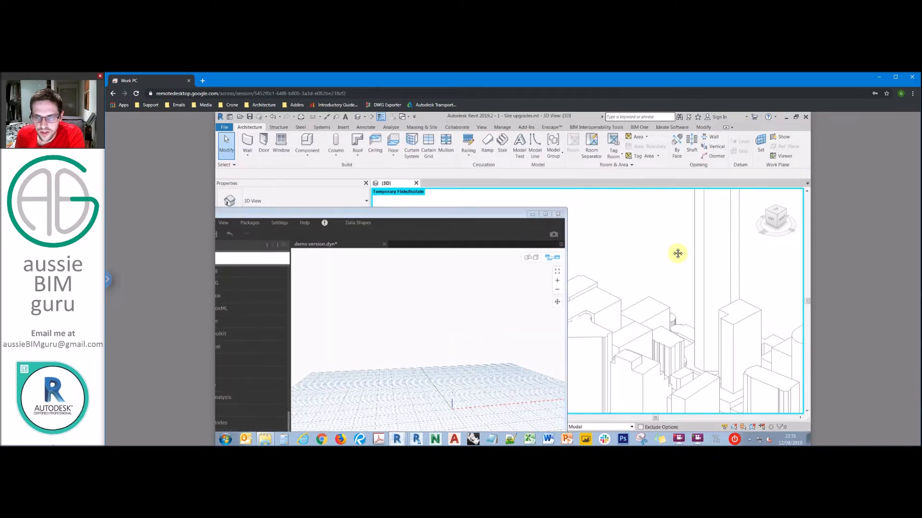
pyautogui.scroll(-1, 673, 251)
pyautogui.moveTo(672, 250); pyautogui.dragTo(660, 256, button='middle')
# Step: Select all the isolated building and context elements in Revit for the Select Model Elements node and reposition the node
pyautogui.click(456, 330)
pyautogui.scroll(-3, 457, 330)
pyautogui.moveTo(460, 362); pyautogui.dragTo(442, 318, button='middle')
pyautogui.click(459, 373)
pyautogui.moveTo(758, 353); pyautogui.dragTo(586, 212)
pyautogui.moveTo(491, 364); pyautogui.dragTo(396, 335)
pyautogui.click(500, 312)
pyautogui.click(735, 382)
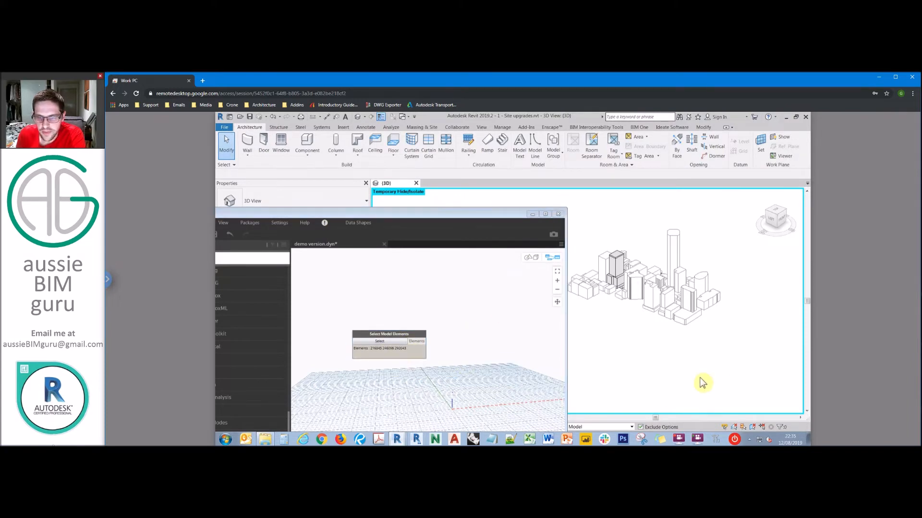
# Step: Reset the temporary hide/isolate in the Revit 3D view
pyautogui.click(466, 418)
pyautogui.click(479, 411)
pyautogui.moveTo(647, 334); pyautogui.dragTo(648, 334, button='middle')
pyautogui.scroll(2, 647, 334)
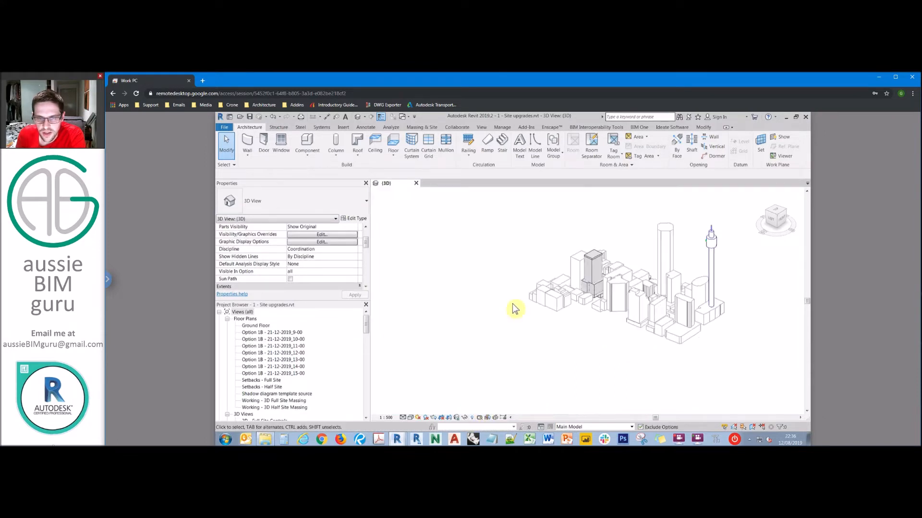
# Step: Switch to Dynamo, add an Element.Geometry node beside Select Model Elements and feed the selected elements into its element input
pyautogui.moveTo(398, 438)
pyautogui.click(404, 411)
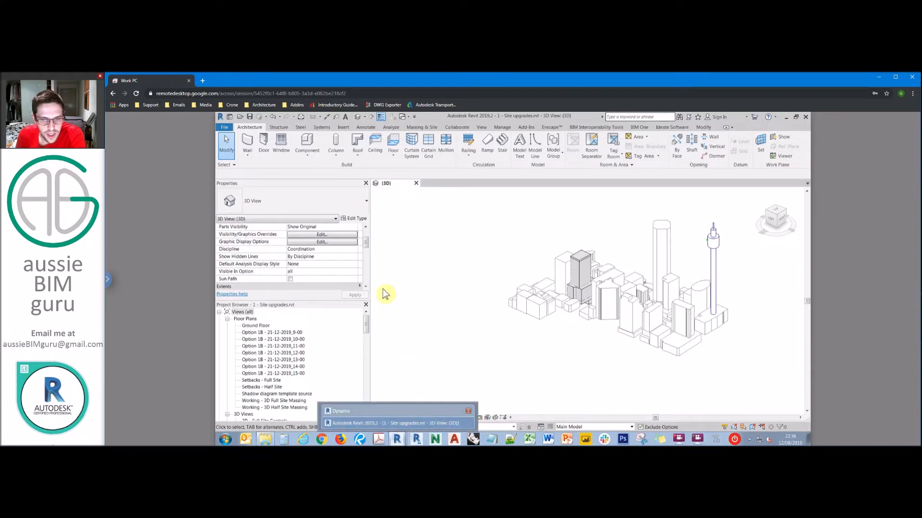
pyautogui.click(545, 214)
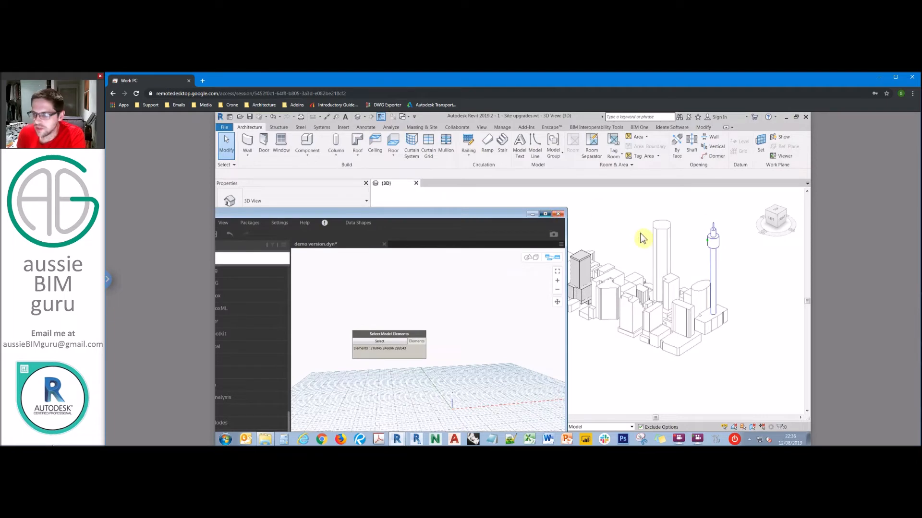
pyautogui.rightClick(541, 246)
pyautogui.write('el')
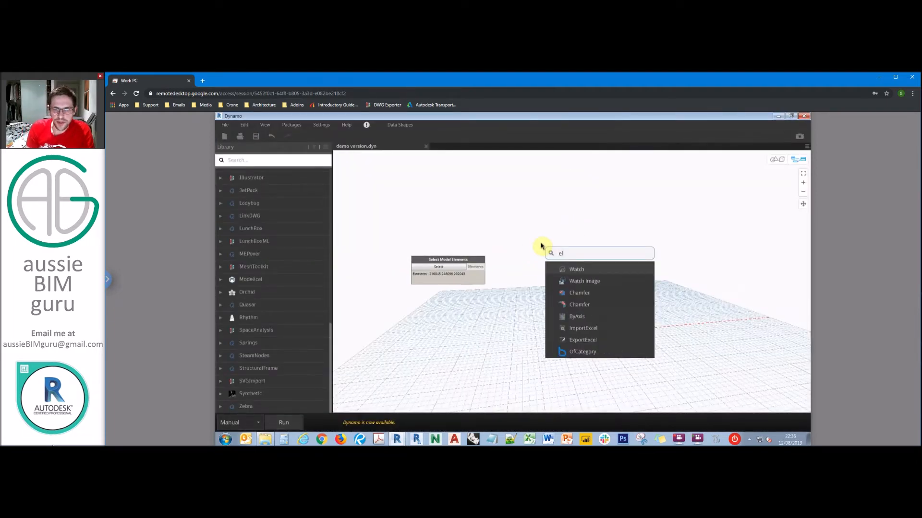
pyautogui.write('ement.geometry')
pyautogui.click(604, 269)
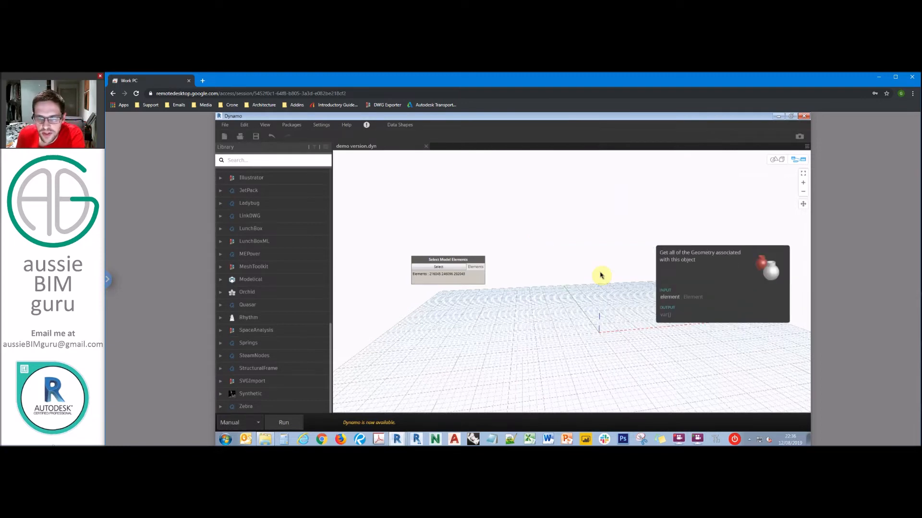
pyautogui.moveTo(601, 279); pyautogui.dragTo(485, 267)
pyautogui.moveTo(620, 271); pyautogui.dragTo(531, 263)
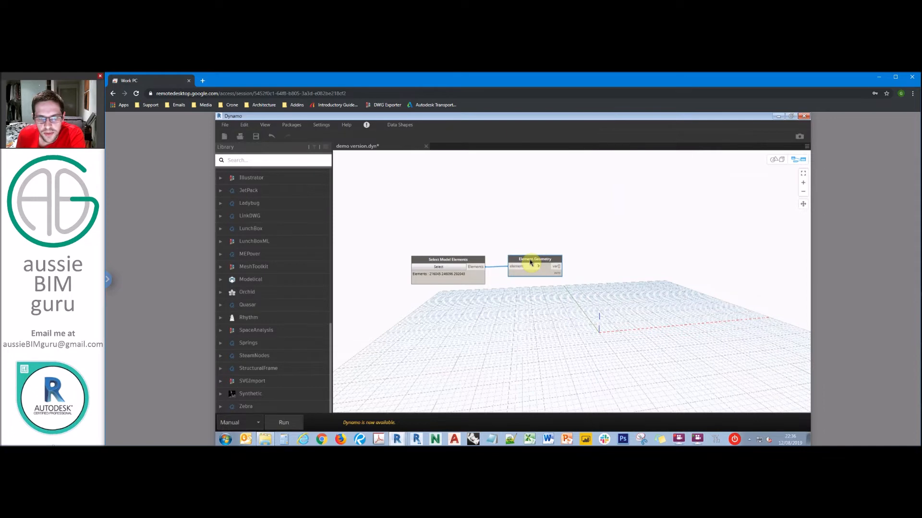
# Step: Save the demo version Dynamo workspace
pyautogui.click(552, 241)
pyautogui.scroll(1, 553, 240)
pyautogui.hotkey('ctrl', 's')
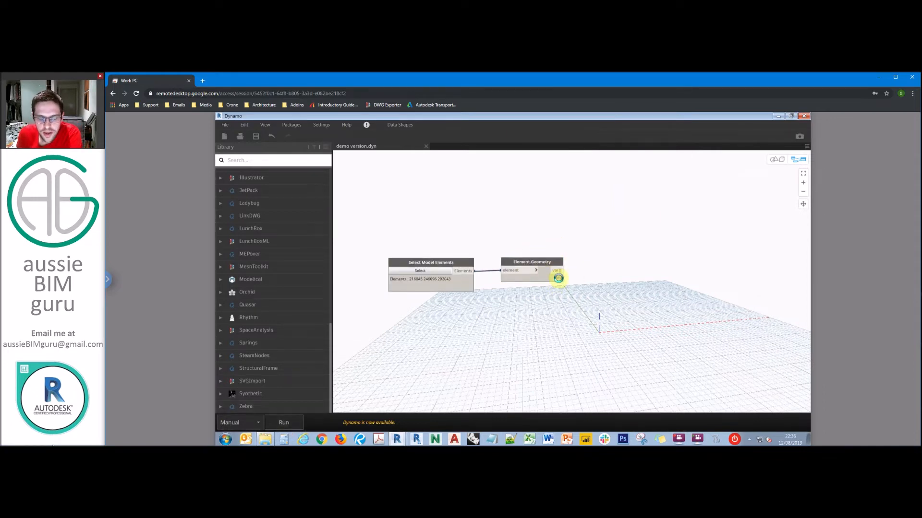
# Step: Inspect the extracted building solids in the 3D geometry preview and review the Element.Geometry node's output list
pyautogui.click(776, 160)
pyautogui.click(803, 162)
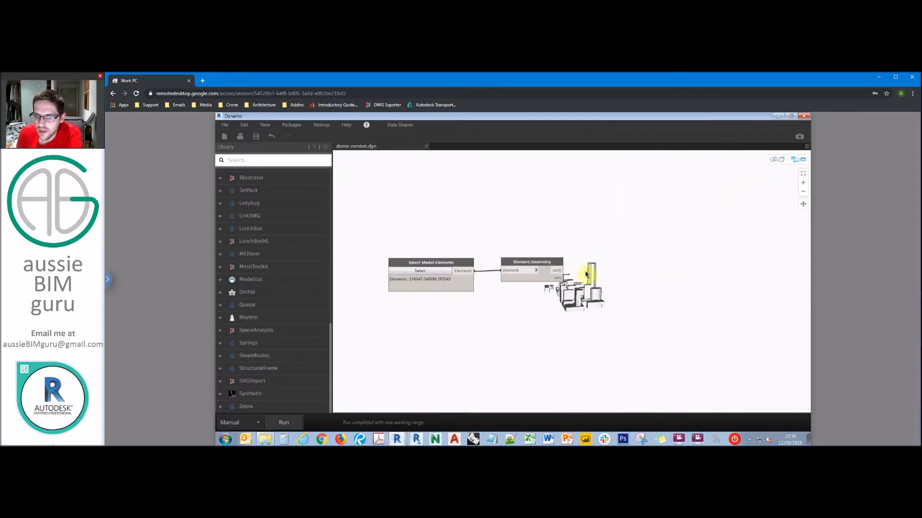
pyautogui.rightClick(595, 291)
pyautogui.click(779, 161)
pyautogui.moveTo(665, 257); pyautogui.dragTo(665, 273, button='right')
pyautogui.scroll(5, 588, 281)
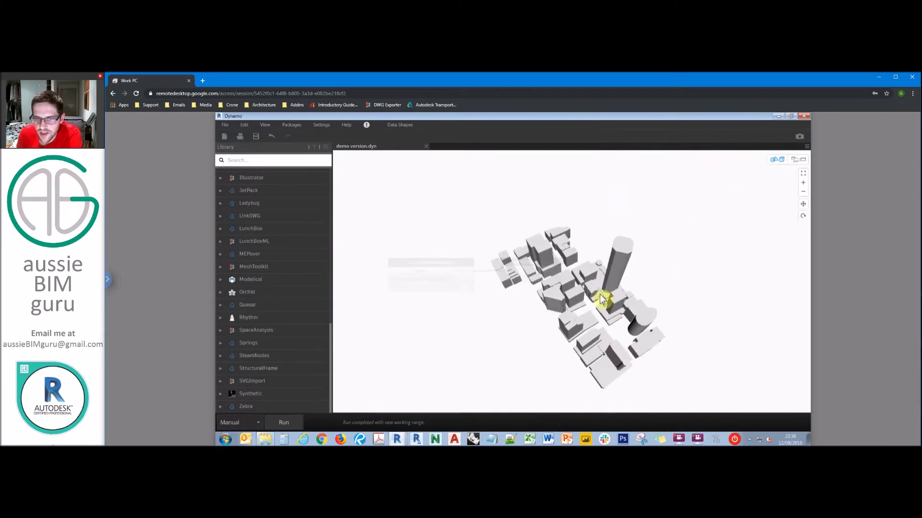
pyautogui.moveTo(610, 284); pyautogui.dragTo(617, 290, button='right')
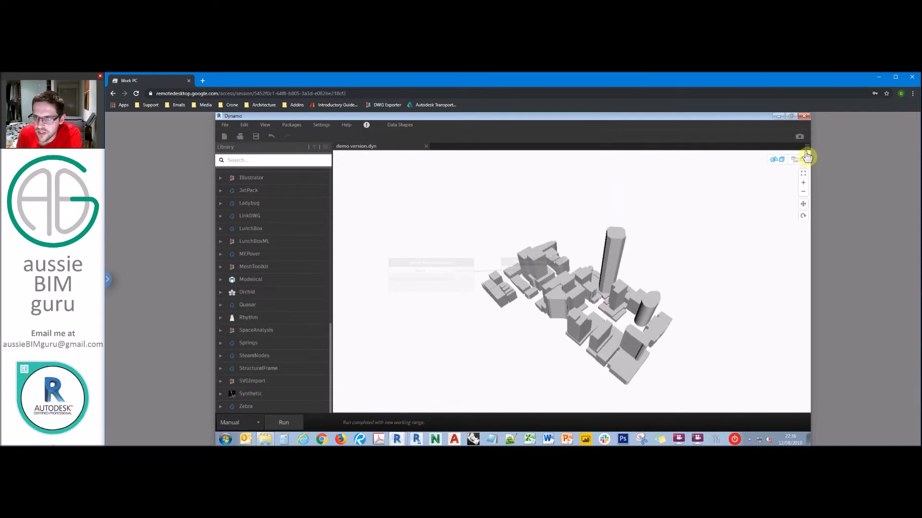
pyautogui.click(804, 160)
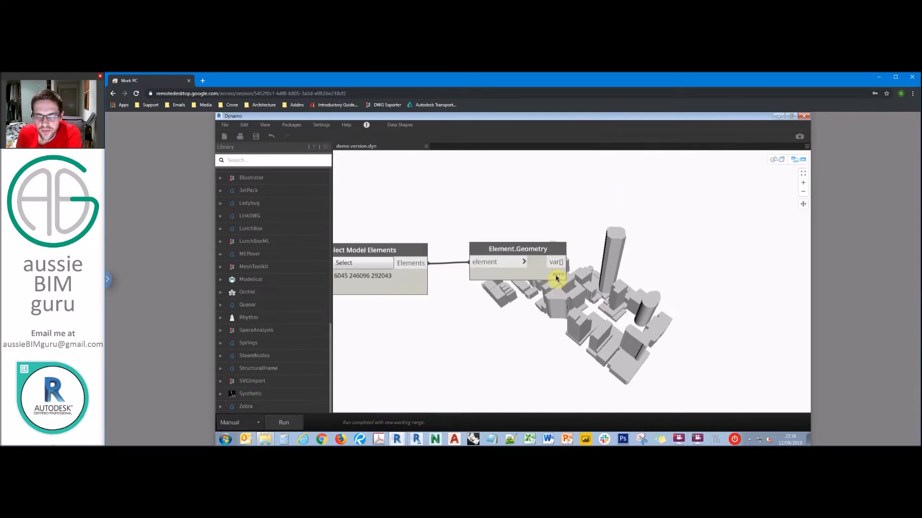
pyautogui.click(557, 290)
pyautogui.scroll(-5, 547, 307)
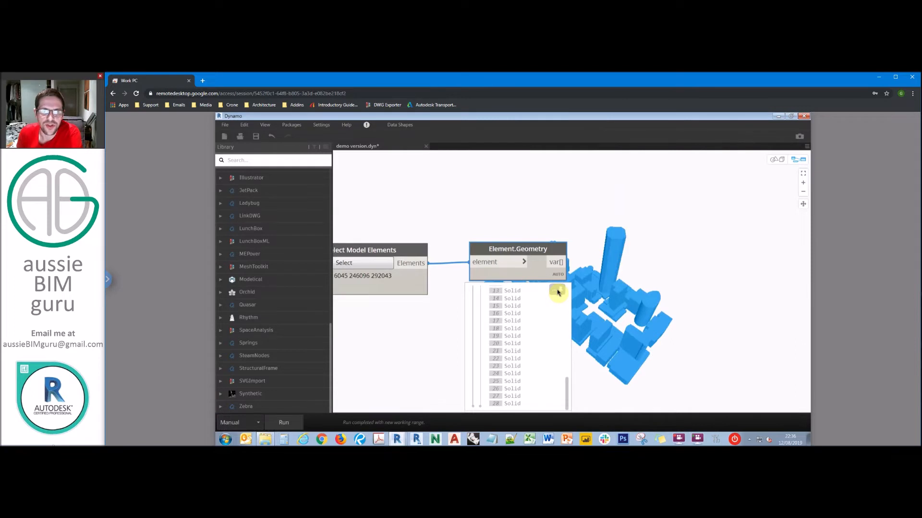
# Step: Add a List.Flatten node beside Element.Geometry and feed the geometry output into its list input
pyautogui.rightClick(645, 242)
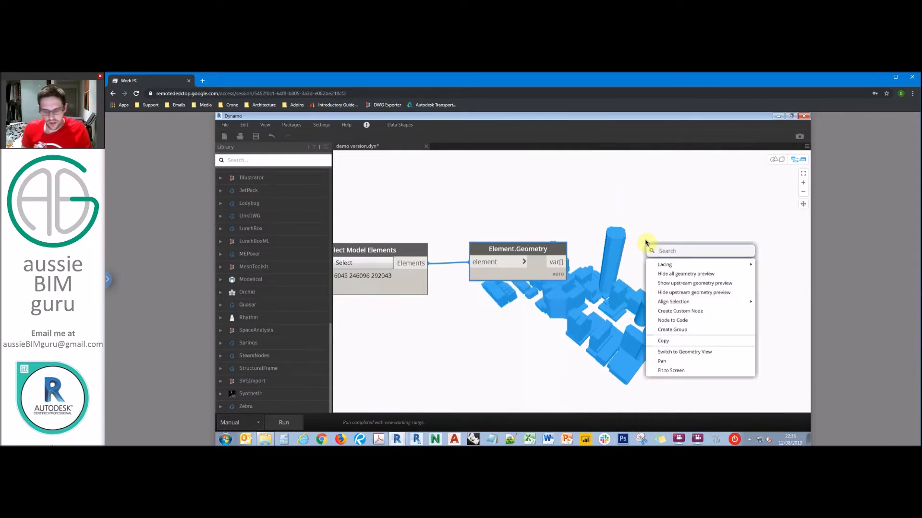
pyautogui.write('flatten')
pyautogui.click(685, 270)
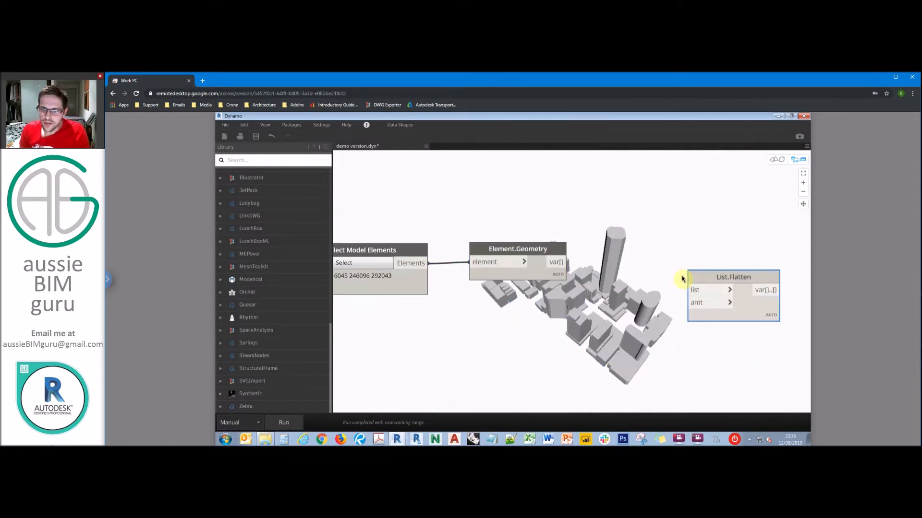
pyautogui.click(696, 293)
pyautogui.click(560, 262)
pyautogui.moveTo(711, 276); pyautogui.dragTo(614, 250)
# Step: Add a Solid.ByUnion node after List.Flatten, with the flattened list feeding its solids input
pyautogui.rightClick(714, 240)
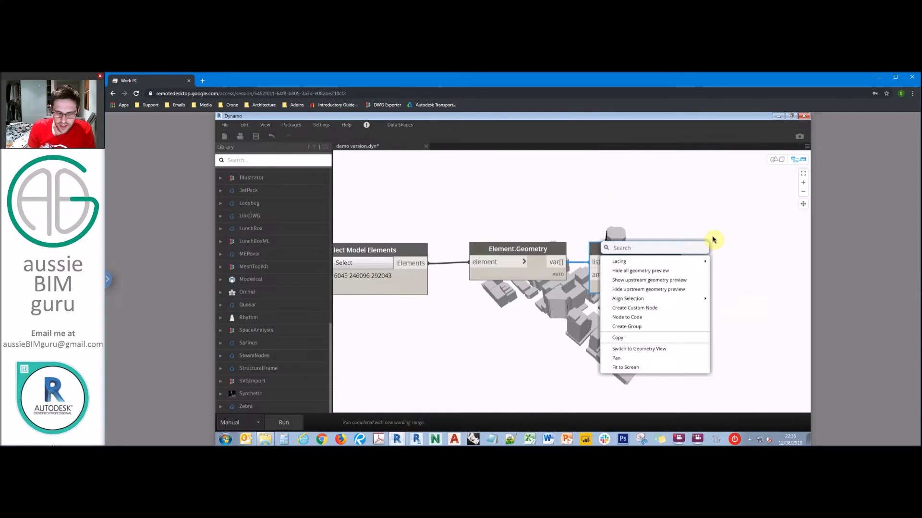
pyautogui.write('solud')
pyautogui.press('BackSpace')
pyautogui.press('BackSpace')
pyautogui.write('i')
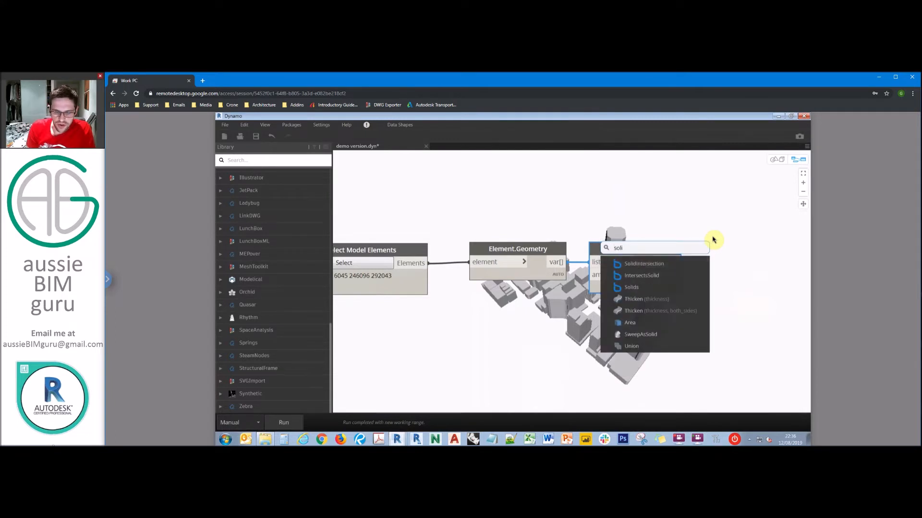
pyautogui.write('d union')
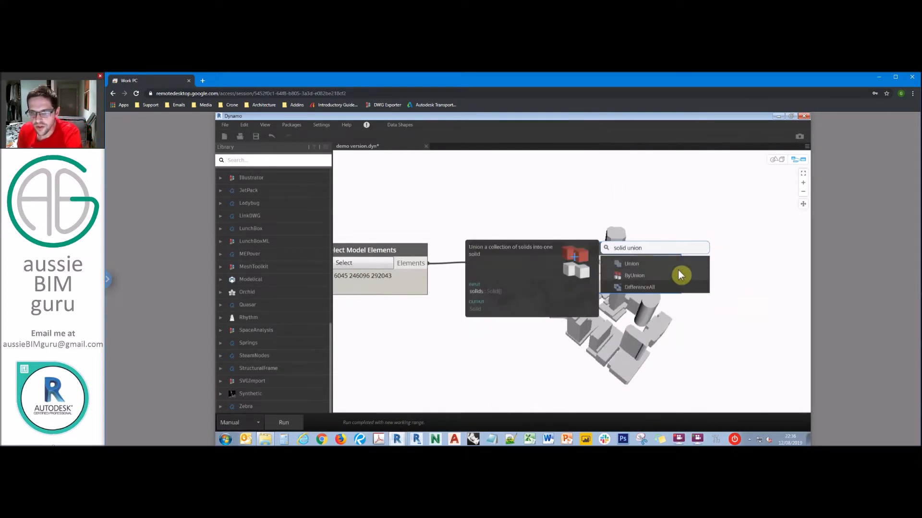
pyautogui.click(680, 275)
pyautogui.moveTo(696, 290); pyautogui.dragTo(723, 245)
pyautogui.scroll(-3, 738, 205)
pyautogui.moveTo(738, 205); pyautogui.dragTo(614, 219, button='middle')
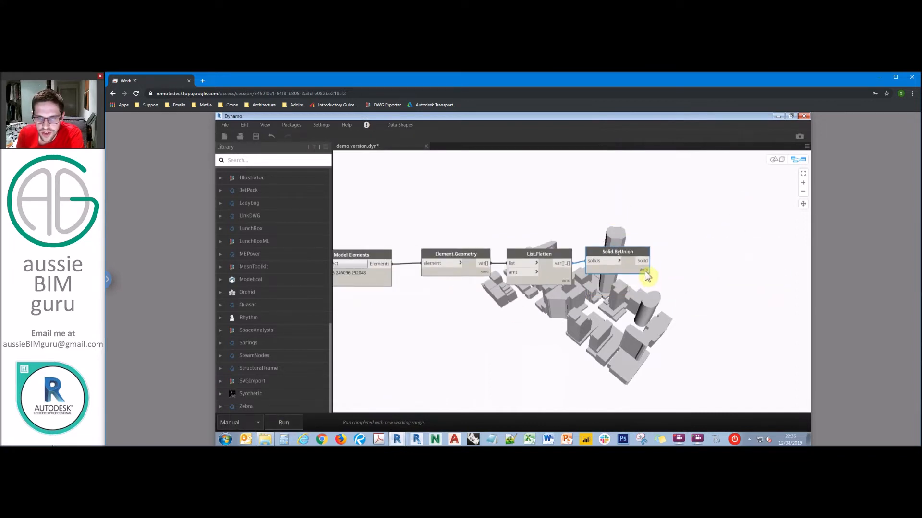
pyautogui.moveTo(646, 278)
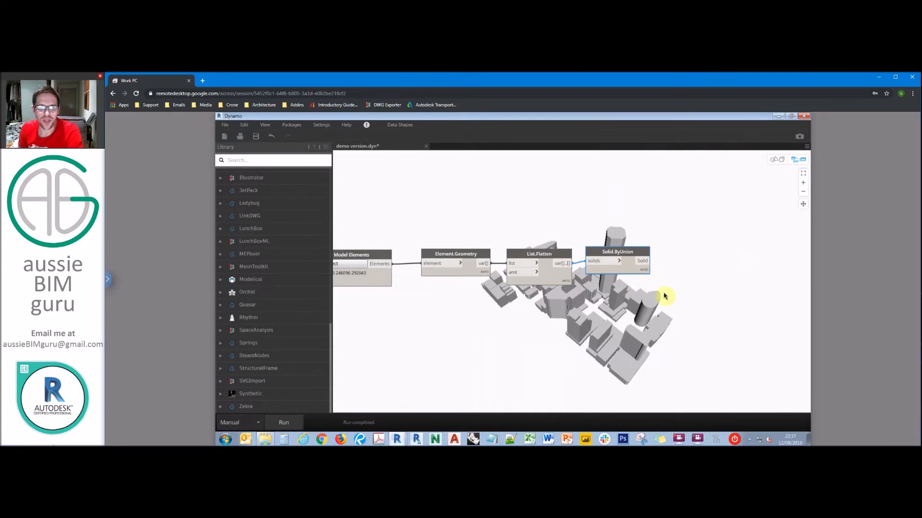
pyautogui.moveTo(615, 256); pyautogui.dragTo(617, 257)
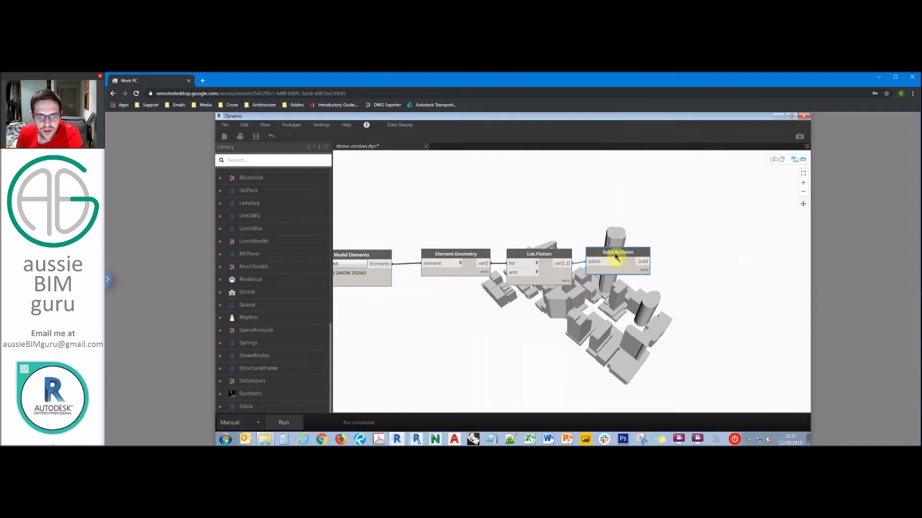
# Step: Turn off the geometry preview of the Element.Geometry, List.Flatten and Select Model Elements nodes
pyautogui.click(456, 256)
pyautogui.rightClick(454, 257)
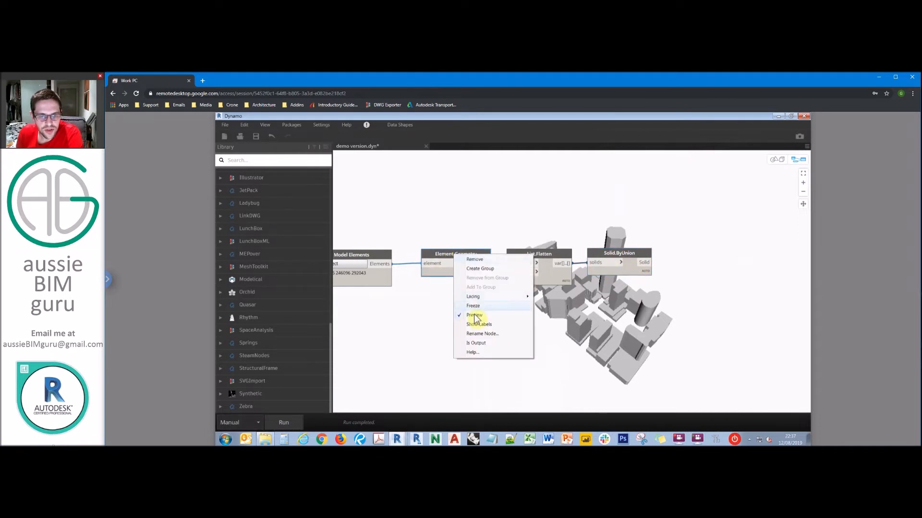
pyautogui.click(504, 182)
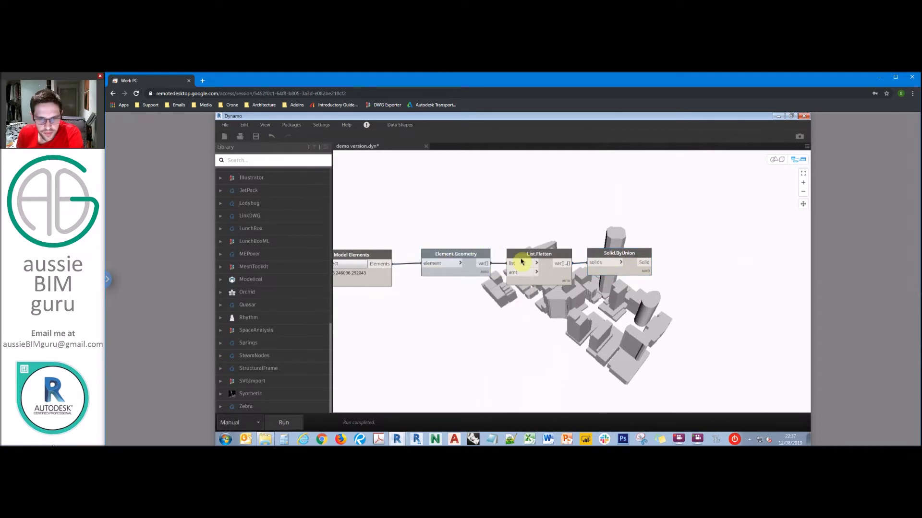
pyautogui.click(537, 260)
pyautogui.rightClick(537, 261)
pyautogui.click(469, 235)
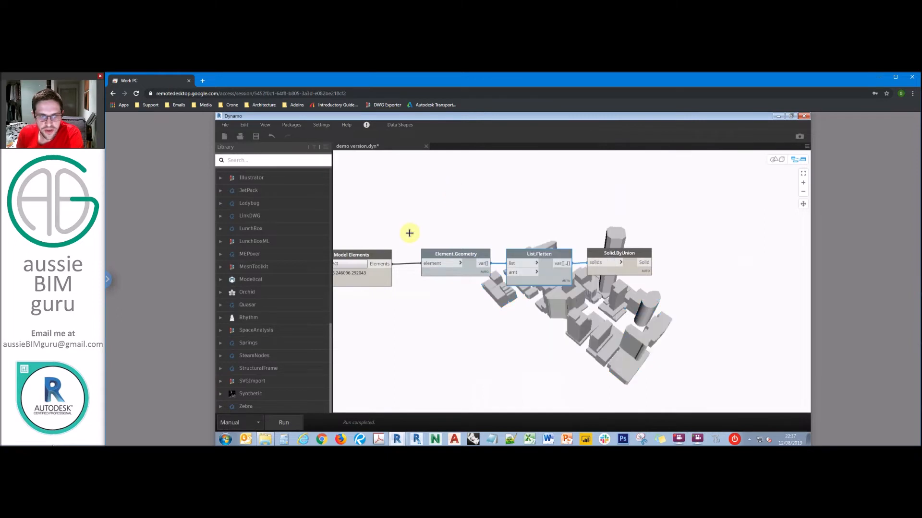
pyautogui.rightClick(374, 259)
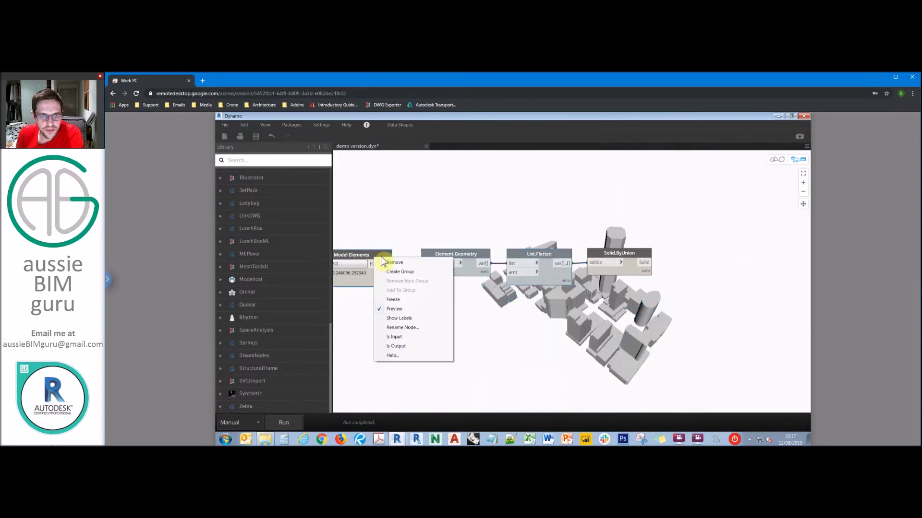
pyautogui.click(406, 316)
pyautogui.click(443, 198)
# Step: Rename the Select Model Elements node as "Geometry to clash"
pyautogui.moveTo(539, 215); pyautogui.dragTo(595, 211, button='middle')
pyautogui.click(417, 253)
pyautogui.moveTo(423, 253)
pyautogui.press('capslock')
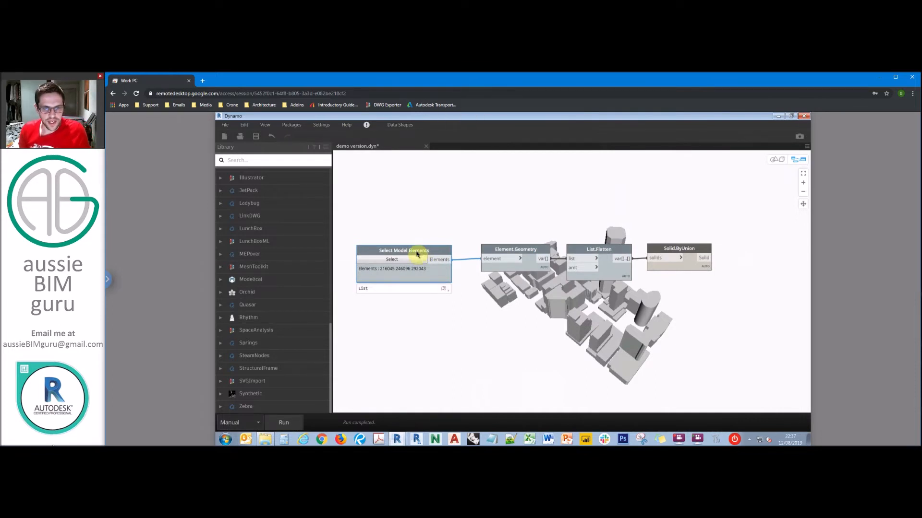
pyautogui.moveTo(411, 241); pyautogui.dragTo(504, 219, button='middle')
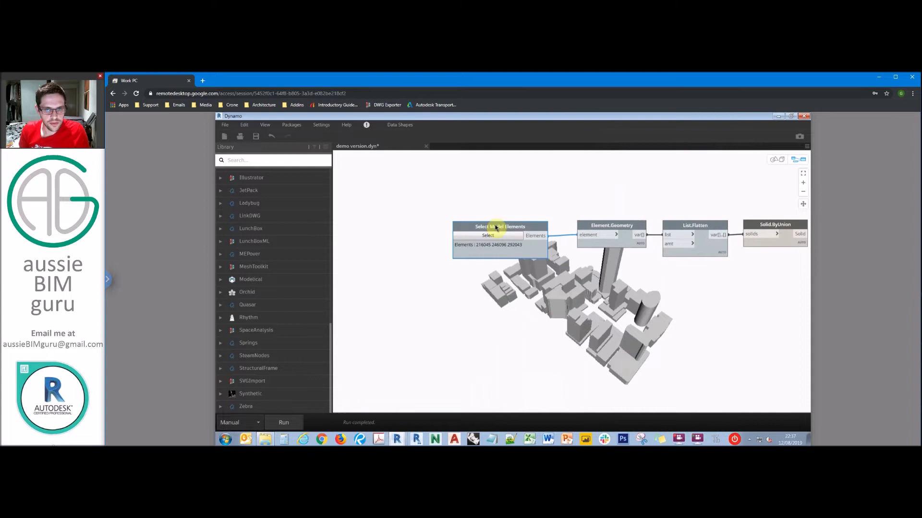
pyautogui.rightClick(496, 227)
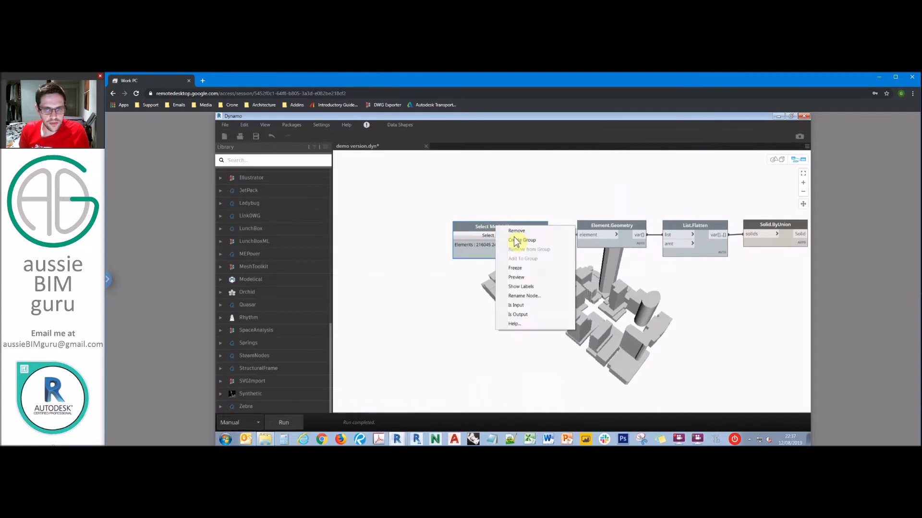
pyautogui.click(534, 298)
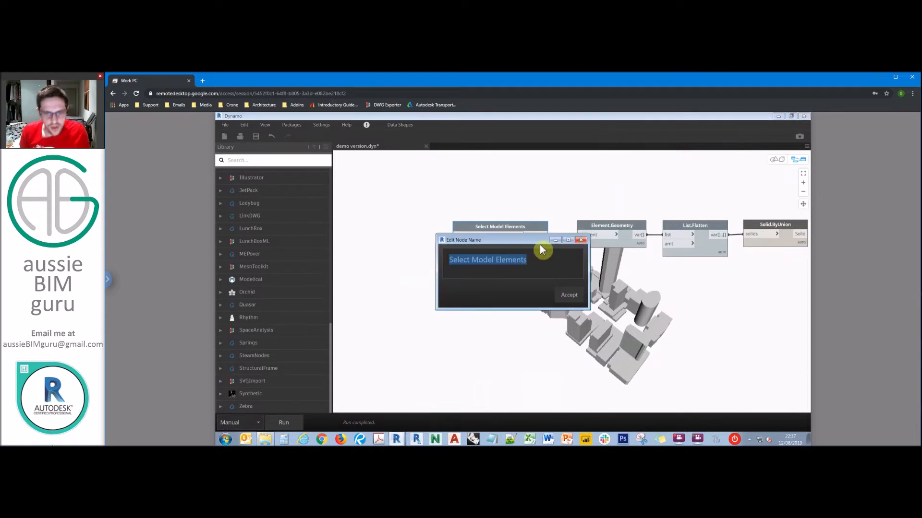
pyautogui.write('Geom')
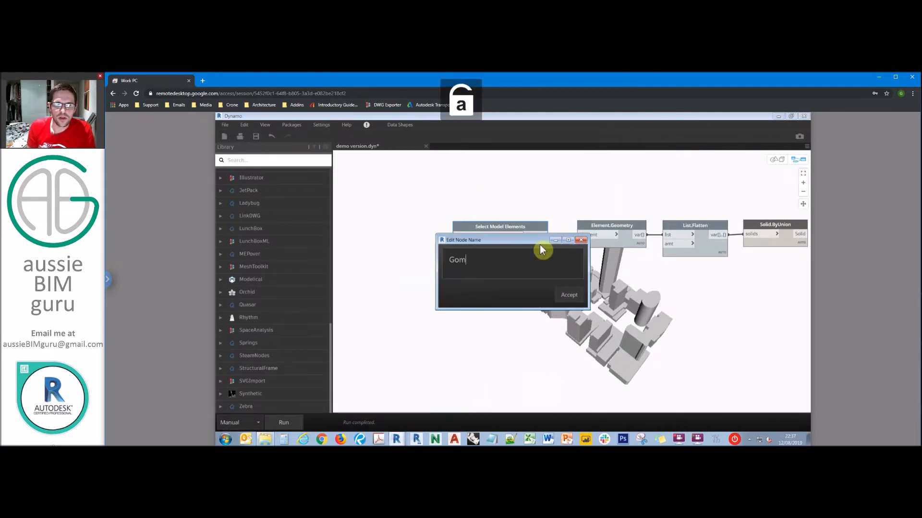
pyautogui.press('BackSpace')
pyautogui.press('BackSpace')
pyautogui.write('omtry to clash')
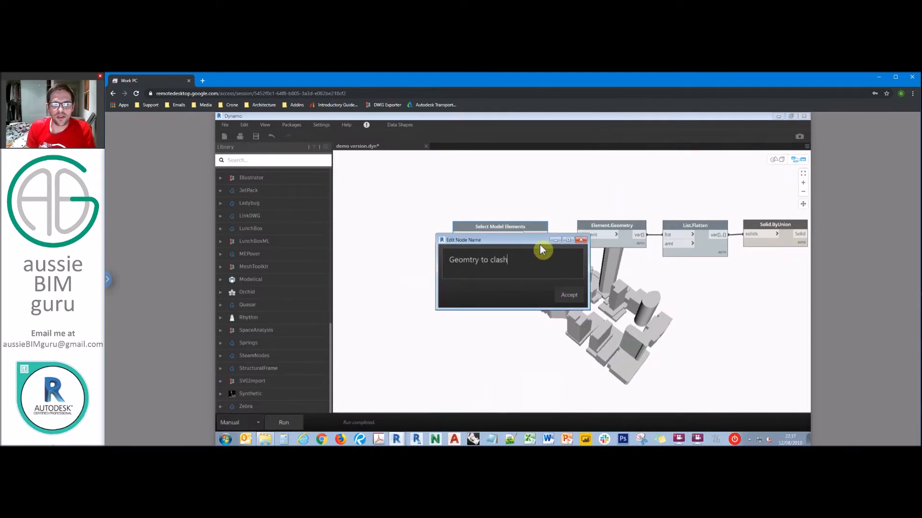
pyautogui.write('e')
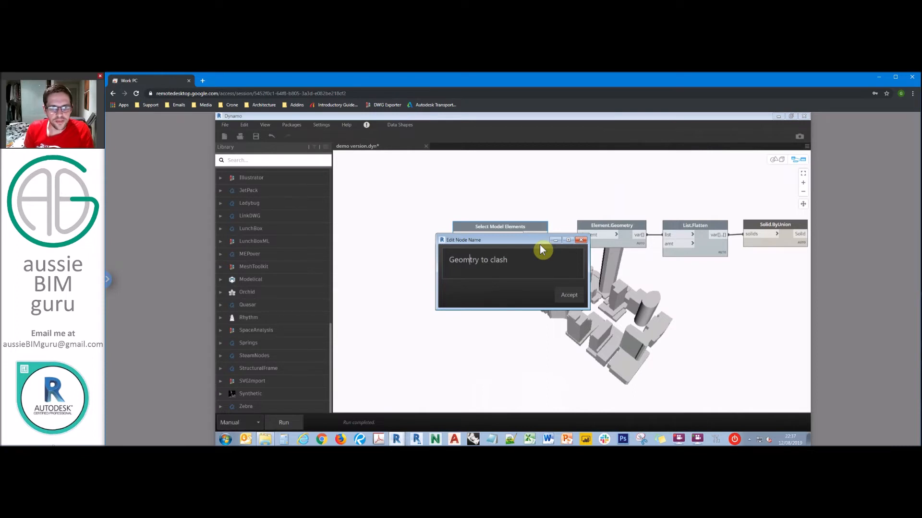
pyautogui.click(570, 296)
# Step: Add a Family Types node above the Geometry to clash node and set it to Detector:Typical
pyautogui.moveTo(664, 294); pyautogui.dragTo(583, 306, button='middle')
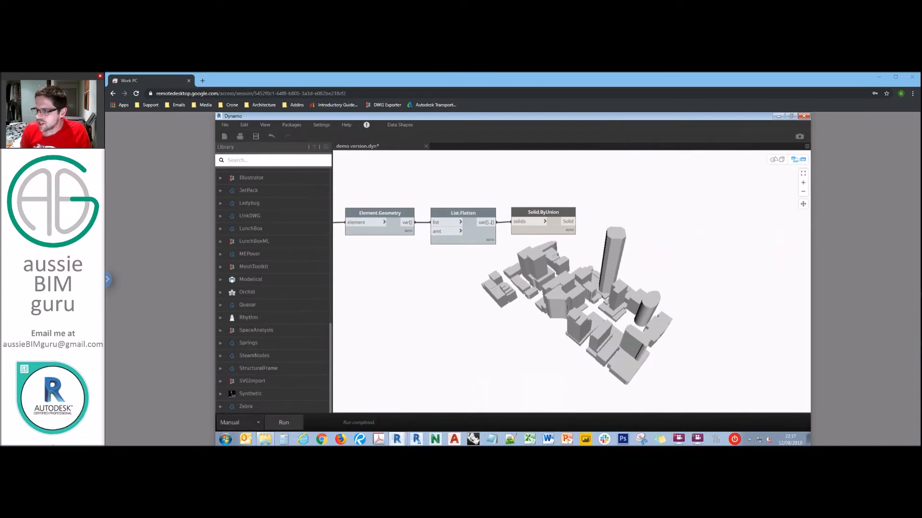
pyautogui.moveTo(381, 160); pyautogui.dragTo(502, 214, button='middle')
pyautogui.doubleClick(502, 215)
pyautogui.write('family type')
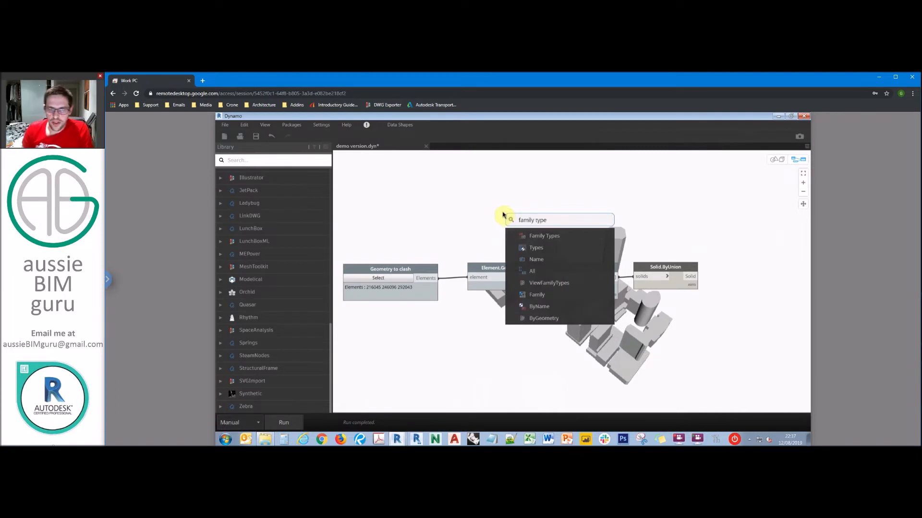
pyautogui.click(550, 236)
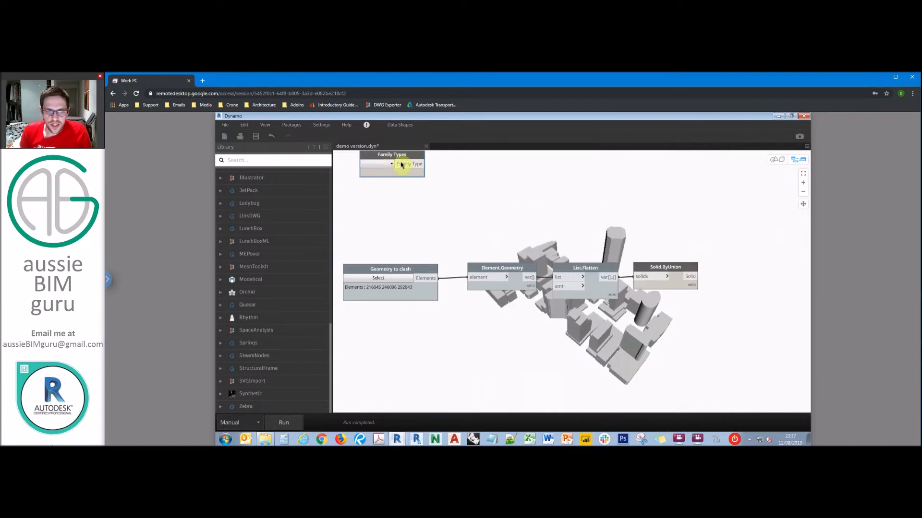
pyautogui.moveTo(403, 165); pyautogui.dragTo(435, 174)
pyautogui.click(416, 173)
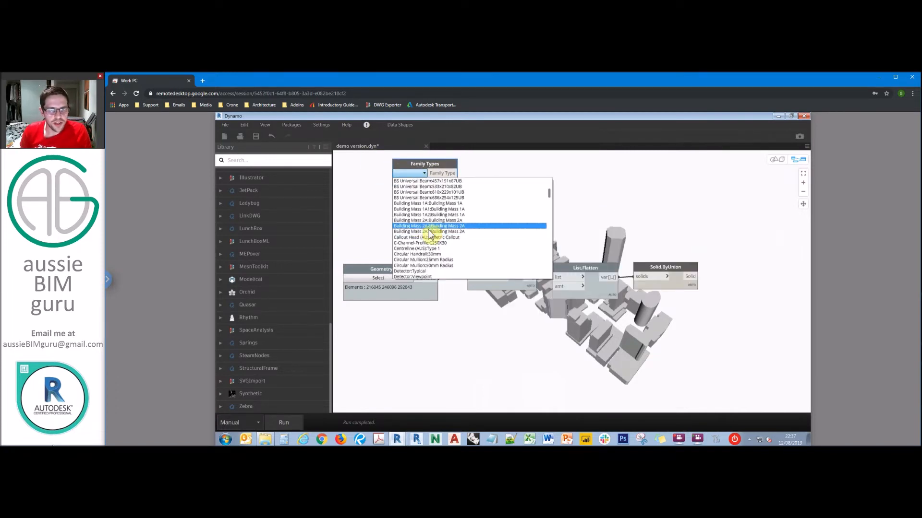
pyautogui.scroll(-5, 444, 232)
pyautogui.click(428, 170)
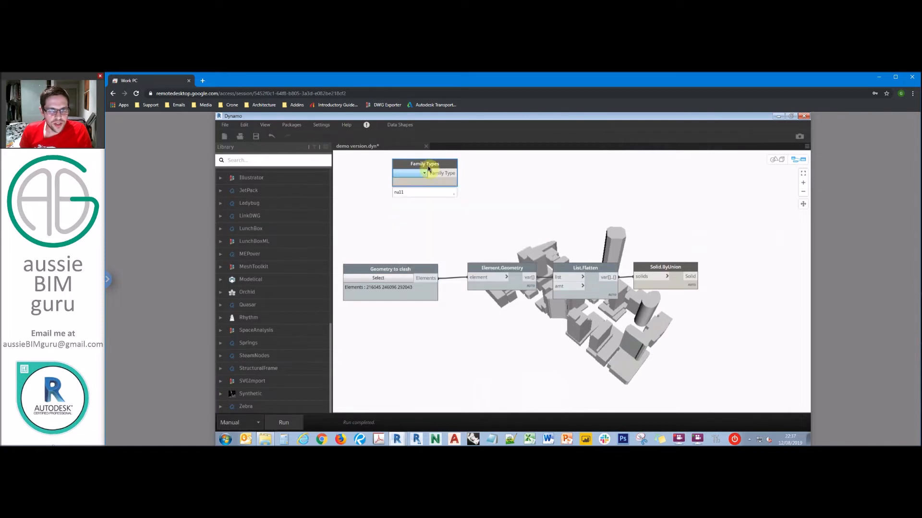
pyautogui.moveTo(439, 164); pyautogui.dragTo(399, 197)
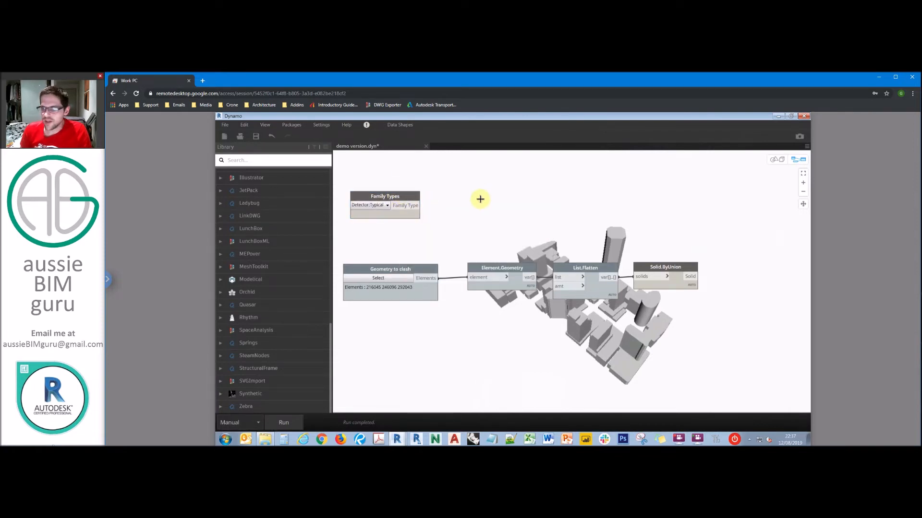
pyautogui.rightClick(466, 197)
pyautogui.write('family i')
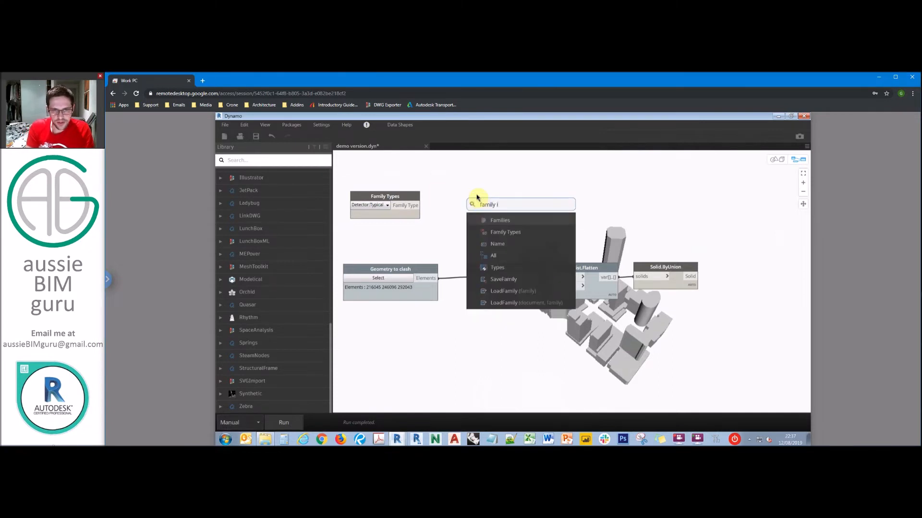
pyautogui.write('nstance by')
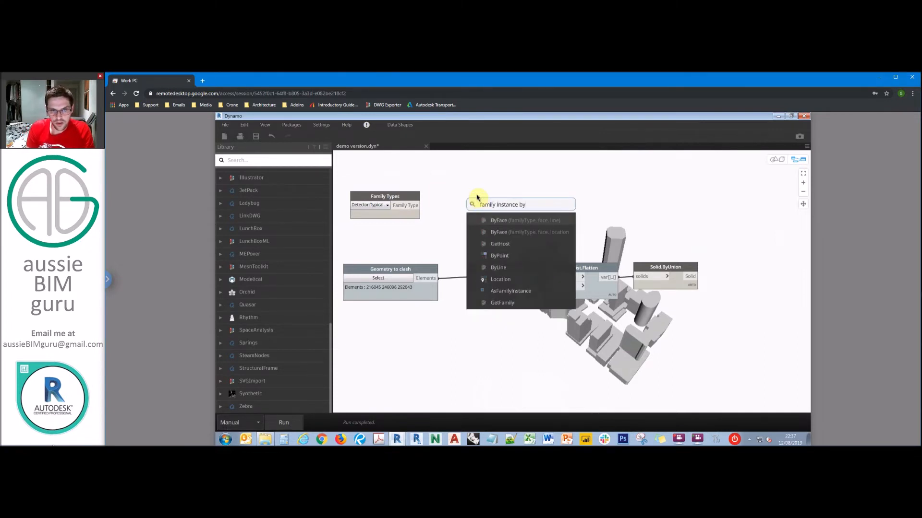
pyautogui.write(' family type')
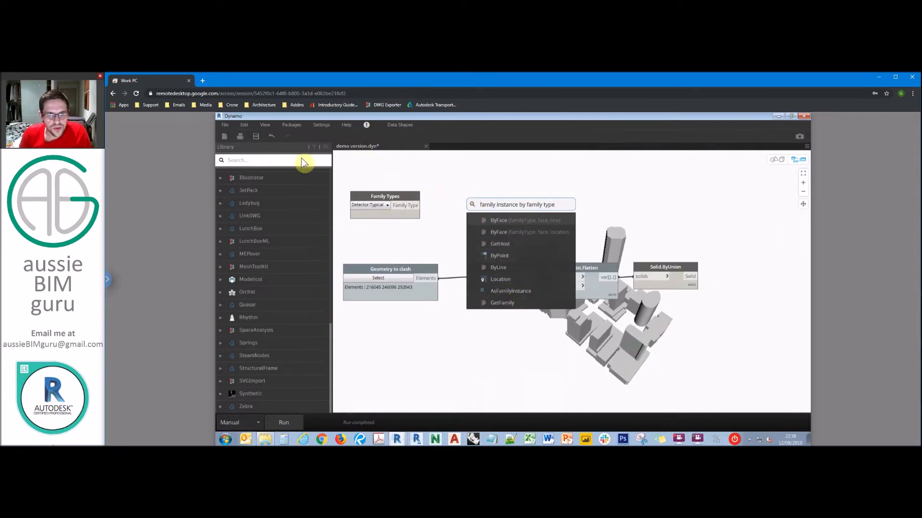
# Step: Add a FamilyInstance.ByFamilyType node beside Family Types and feed the chosen family type into its familyType input
pyautogui.click(281, 162)
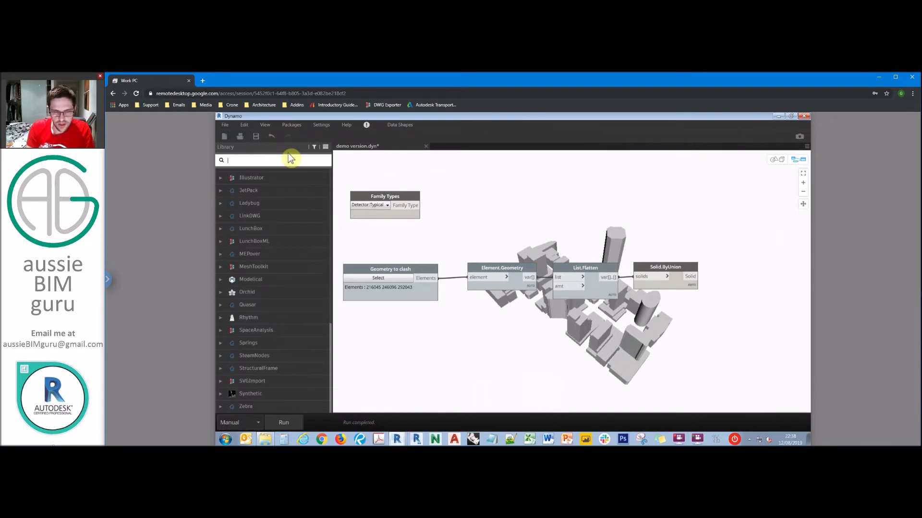
pyautogui.write('family instance')
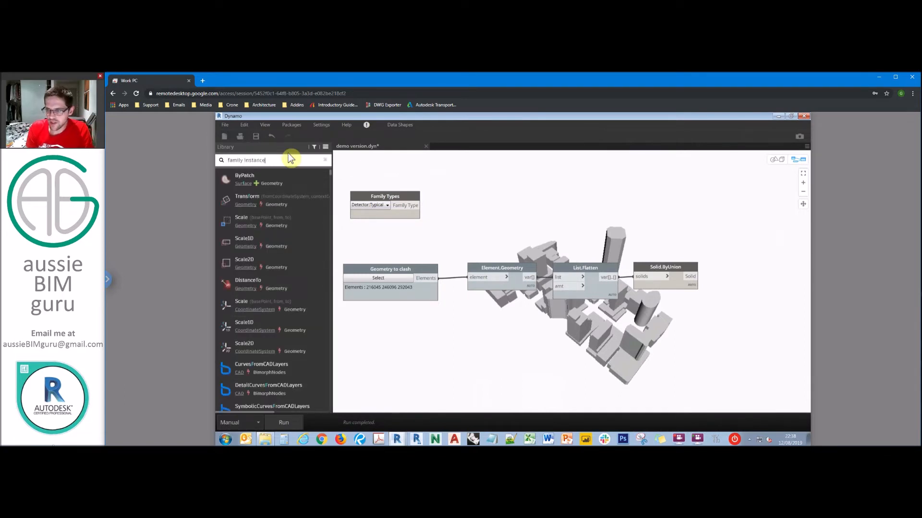
pyautogui.write(' by famil')
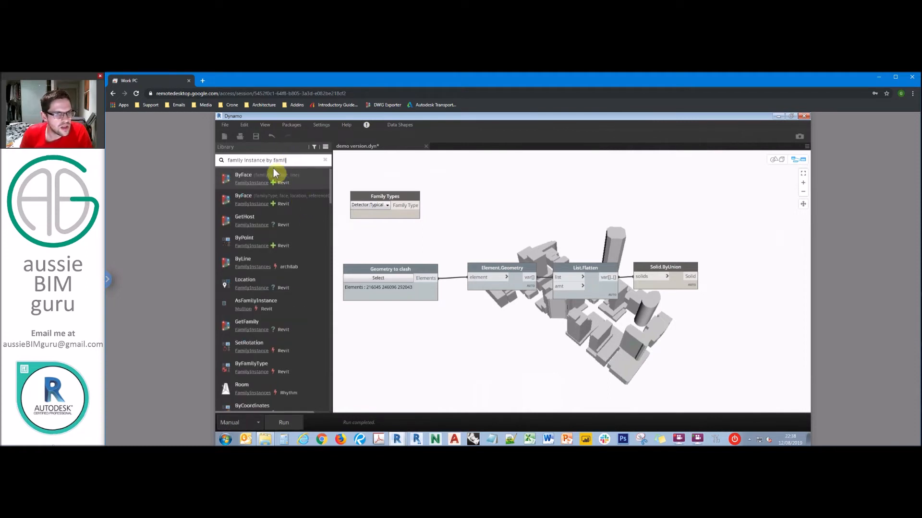
pyautogui.write('y type')
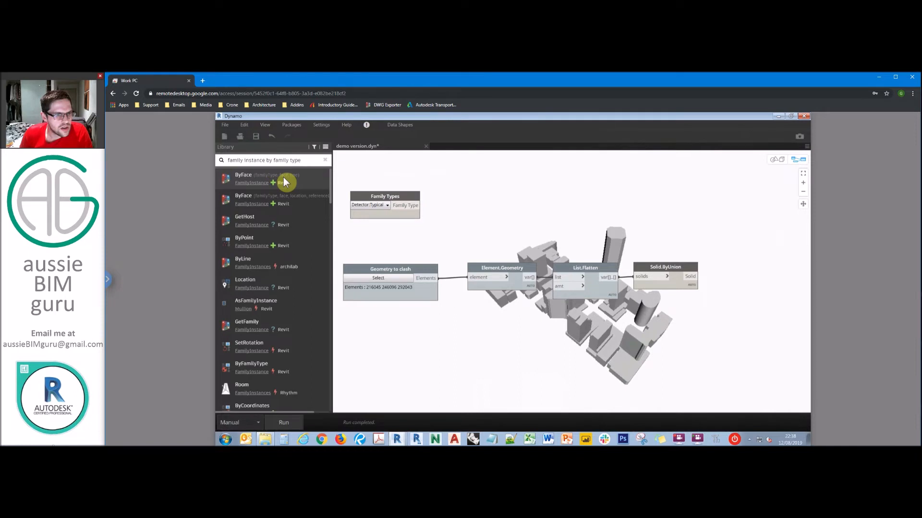
pyautogui.click(275, 367)
pyautogui.moveTo(578, 276); pyautogui.dragTo(514, 195)
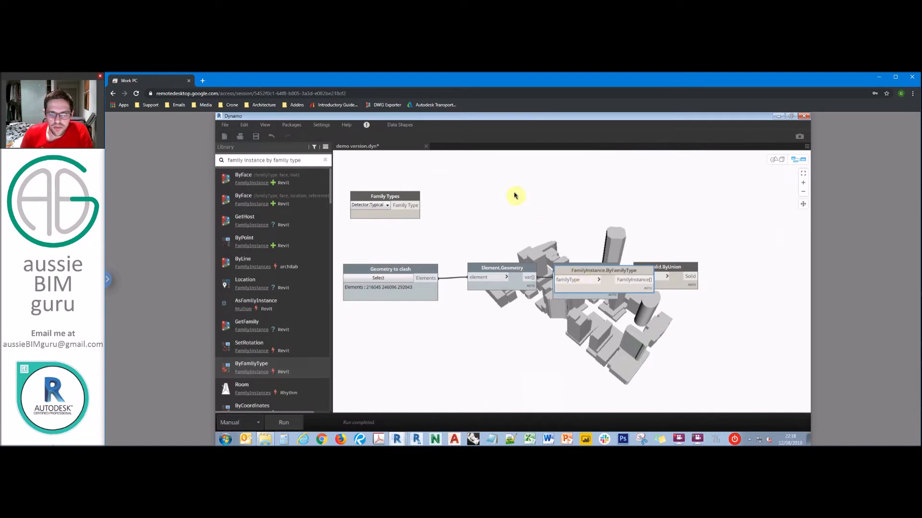
pyautogui.moveTo(417, 206); pyautogui.dragTo(481, 199)
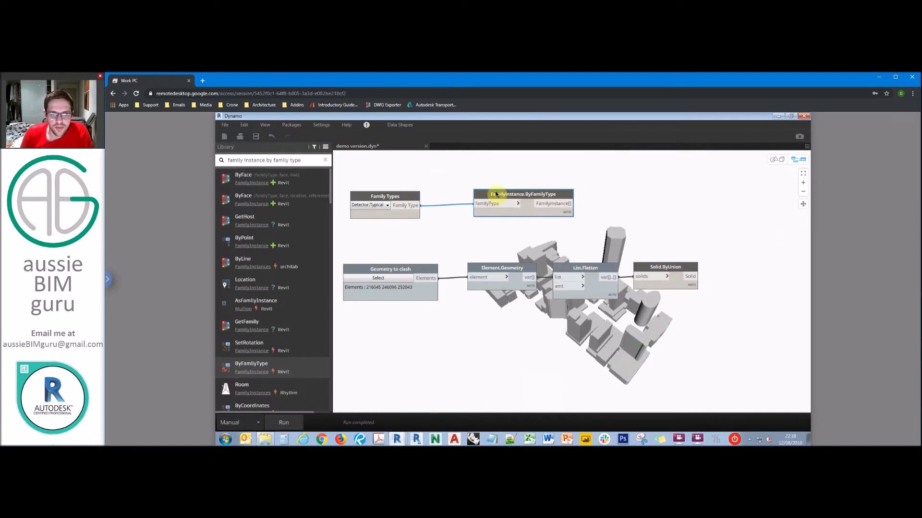
pyautogui.click(526, 176)
# Step: Run the graph and examine the list of detector instances output by FamilyInstance.ByFamilyType
pyautogui.click(293, 424)
pyautogui.click(566, 227)
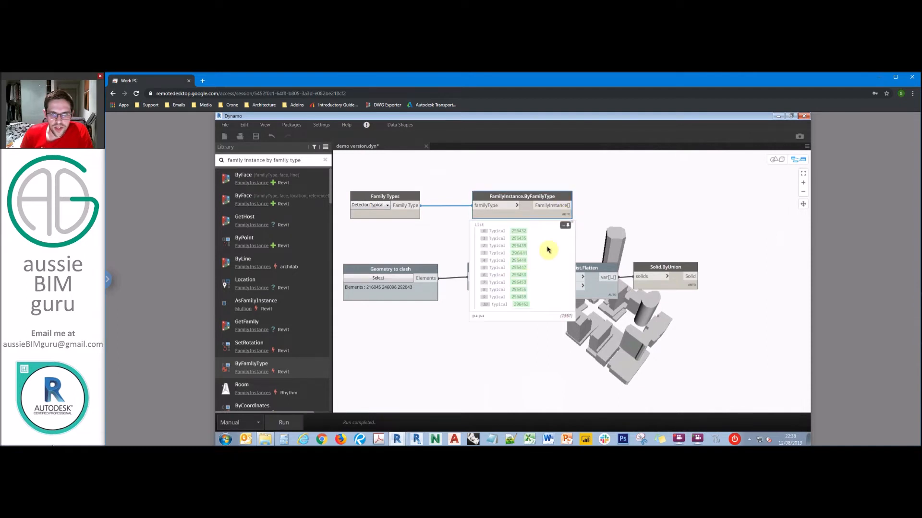
pyautogui.scroll(-3, 568, 227)
pyautogui.click(629, 205)
# Step: Add an Element.GetParameterValueByName node after FamilyInstance.ByFamilyType, with the family instances feeding its element input
pyautogui.moveTo(631, 203); pyautogui.dragTo(584, 203, button='middle')
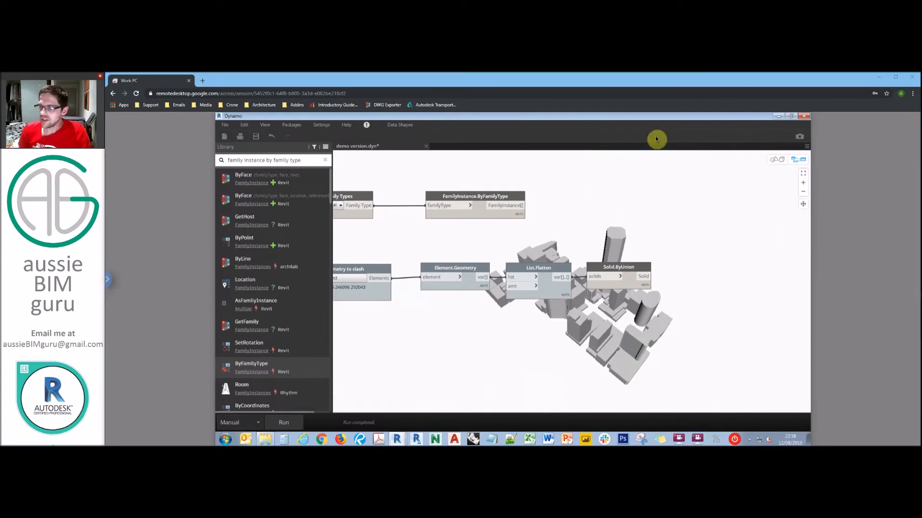
pyautogui.click(623, 206)
pyautogui.rightClick(622, 206)
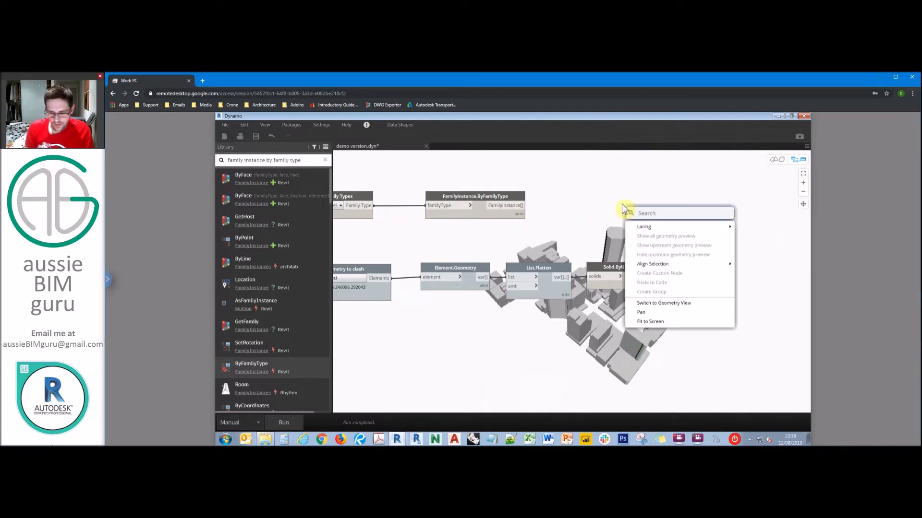
pyautogui.write('el')
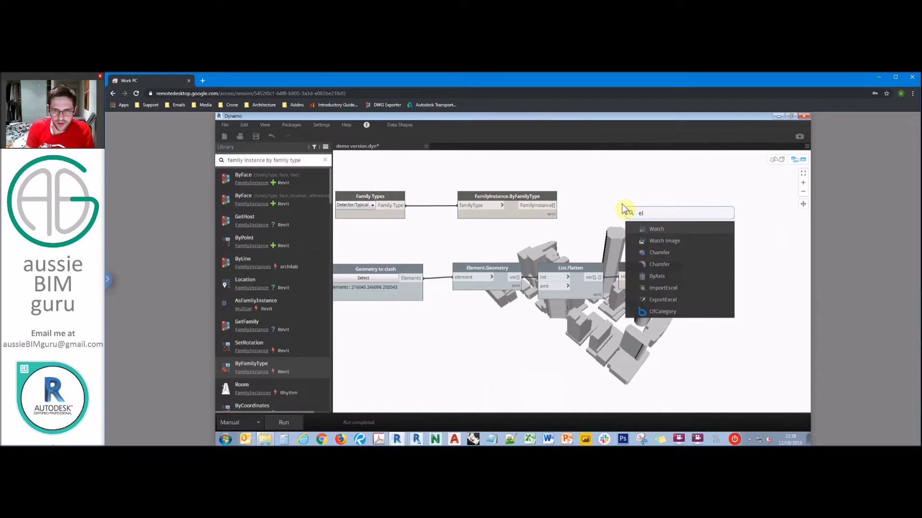
pyautogui.write('ement get parameter value')
pyautogui.scroll(-1, 704, 288)
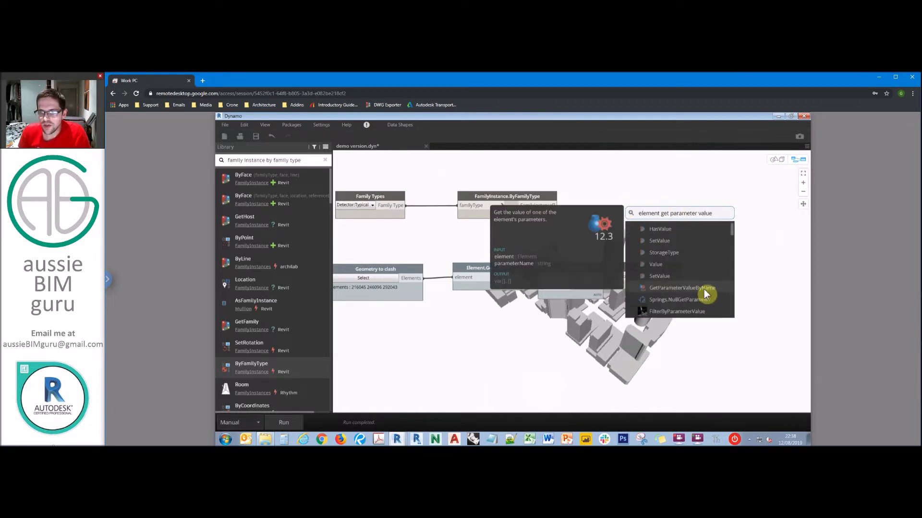
pyautogui.click(705, 287)
pyautogui.moveTo(628, 189); pyautogui.dragTo(629, 207)
pyautogui.click(544, 207)
pyautogui.moveTo(628, 202); pyautogui.dragTo(631, 199)
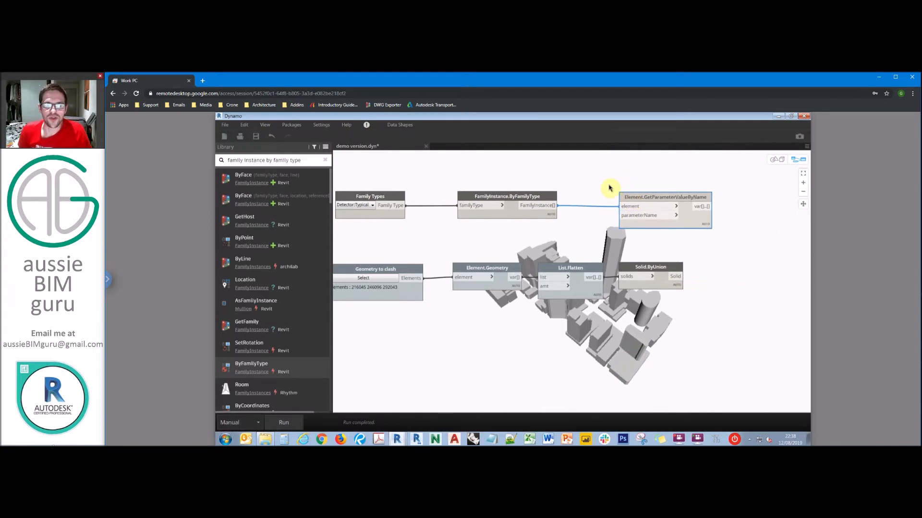
# Step: Add a String node above the FamilyInstance.ByFamilyType and Element.GetParameterValueByName nodes
pyautogui.click(585, 167)
pyautogui.rightClick(576, 175)
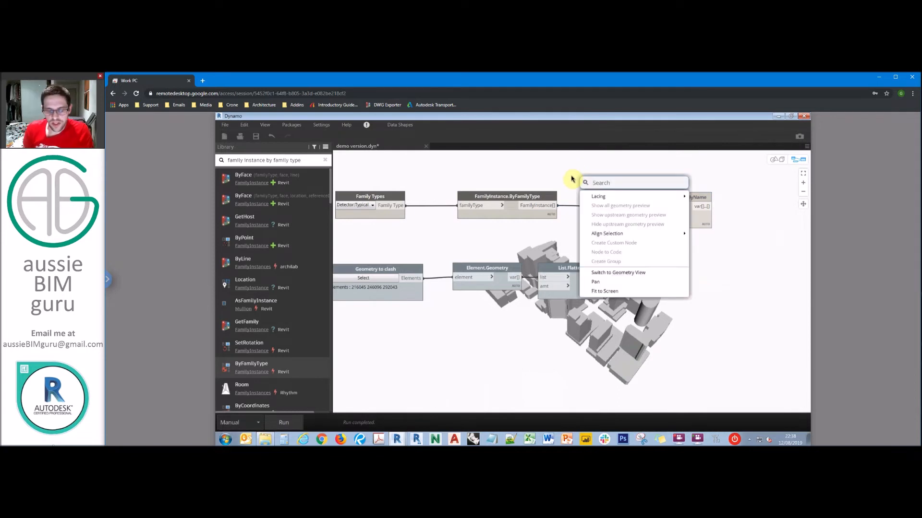
pyautogui.write('string')
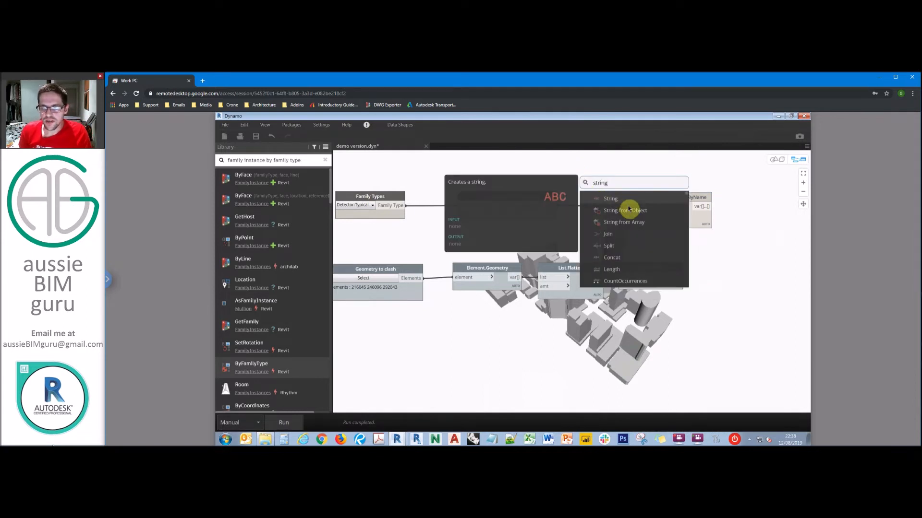
pyautogui.click(623, 201)
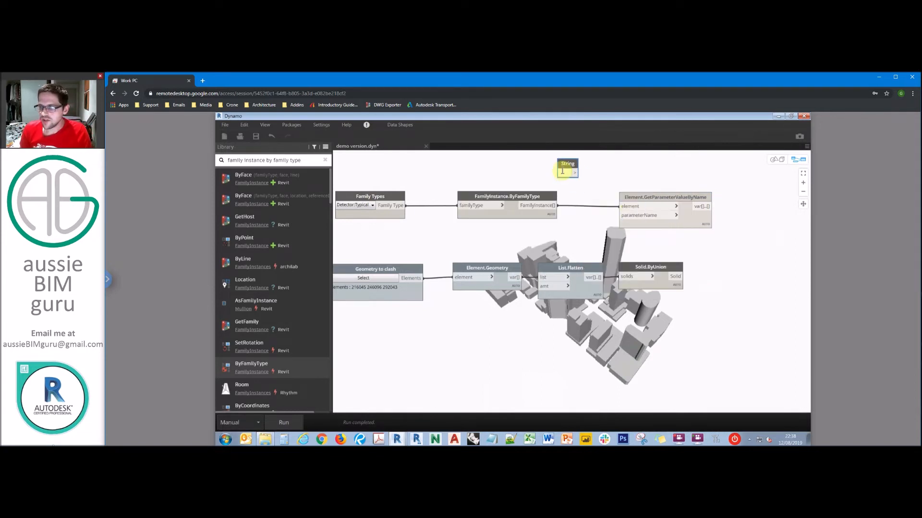
# Step: Set the String node's text to ABG_Data_Comment2, place it above FamilyInstance.ByFamilyType and feed it into the parameterName input
pyautogui.click(562, 171)
pyautogui.press('capslock')
pyautogui.write('AG')
pyautogui.press('capslock')
pyautogui.write('Com')
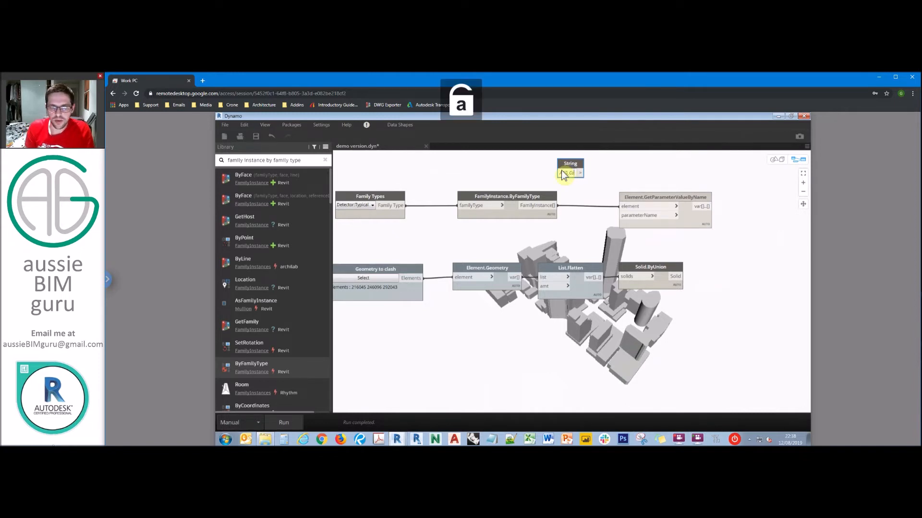
pyautogui.press('BackSpace')
pyautogui.press('BackSpace')
pyautogui.press('capslock')
pyautogui.write('Dta')
pyautogui.press('BackSpace')
pyautogui.press('BackSpace')
pyautogui.write('ata_')
pyautogui.press('capslock')
pyautogui.write('C')
pyautogui.press('capslock')
pyautogui.write('ommen')
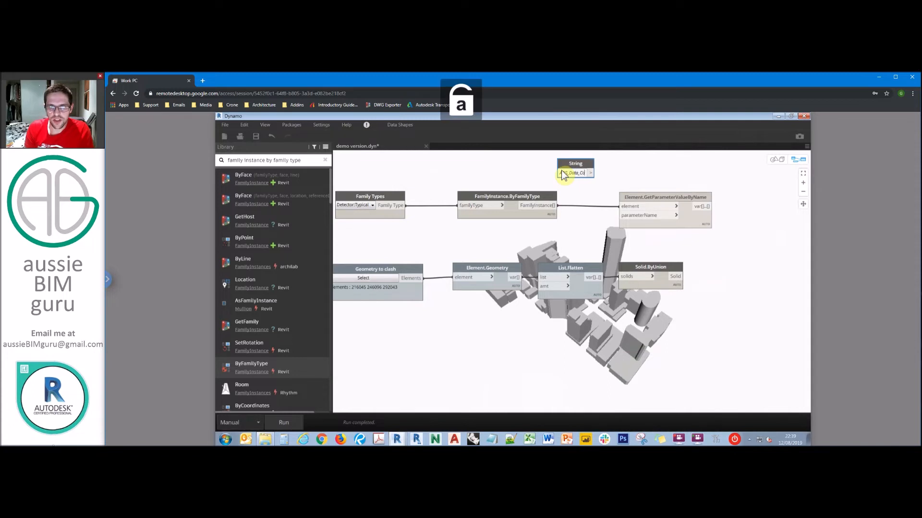
pyautogui.write('t2')
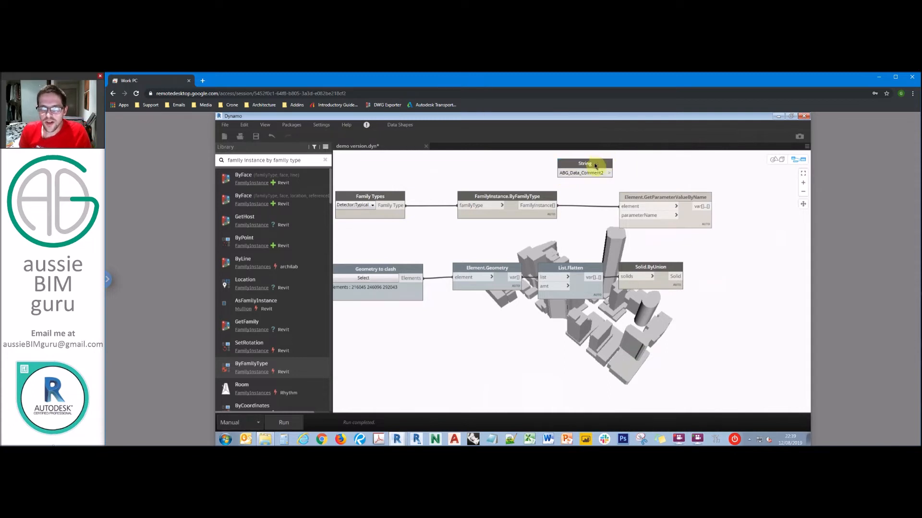
pyautogui.moveTo(604, 164); pyautogui.dragTo(549, 171)
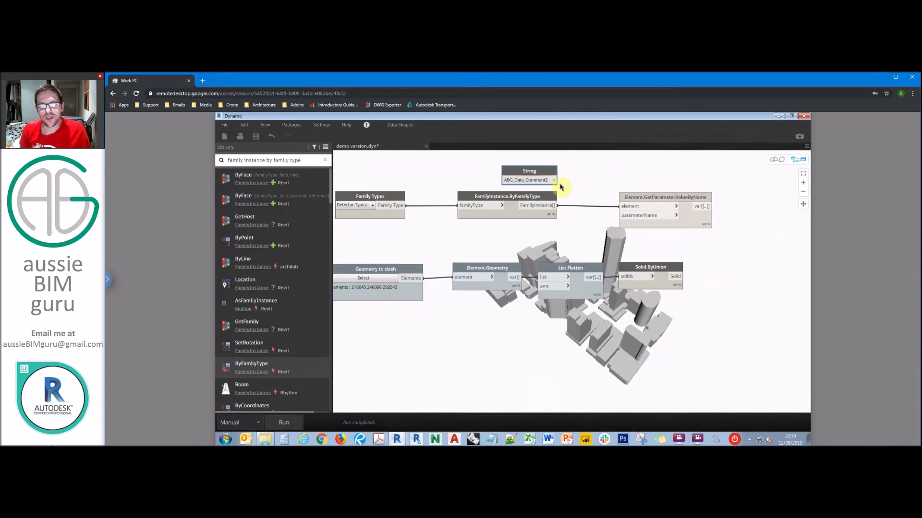
pyautogui.click(648, 217)
# Step: Add a String.Contains node after Element.GetParameterValueByName, with the parameter values feeding its str input
pyautogui.moveTo(599, 184); pyautogui.dragTo(550, 188, button='middle')
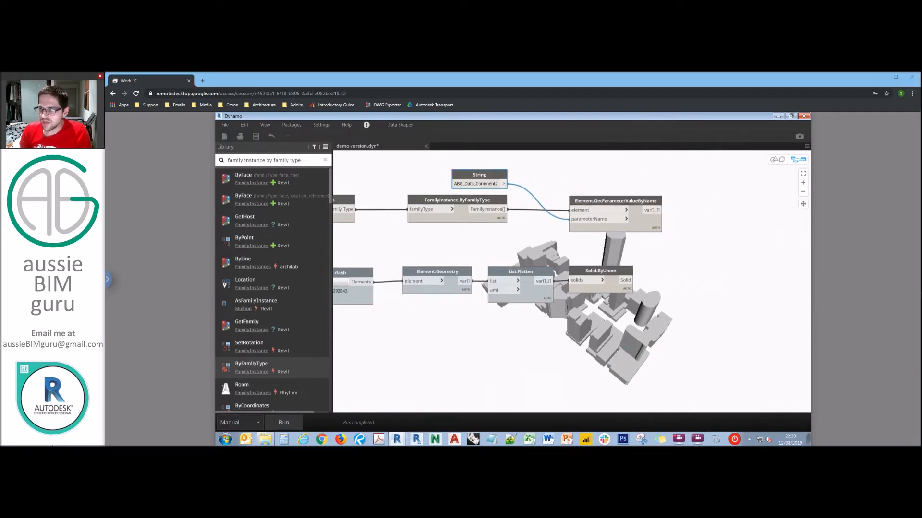
pyautogui.rightClick(674, 175)
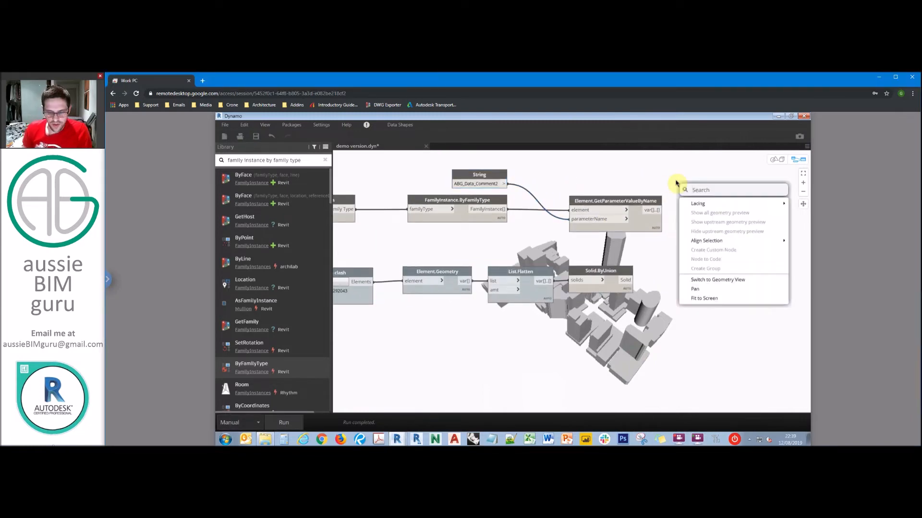
pyautogui.write('string')
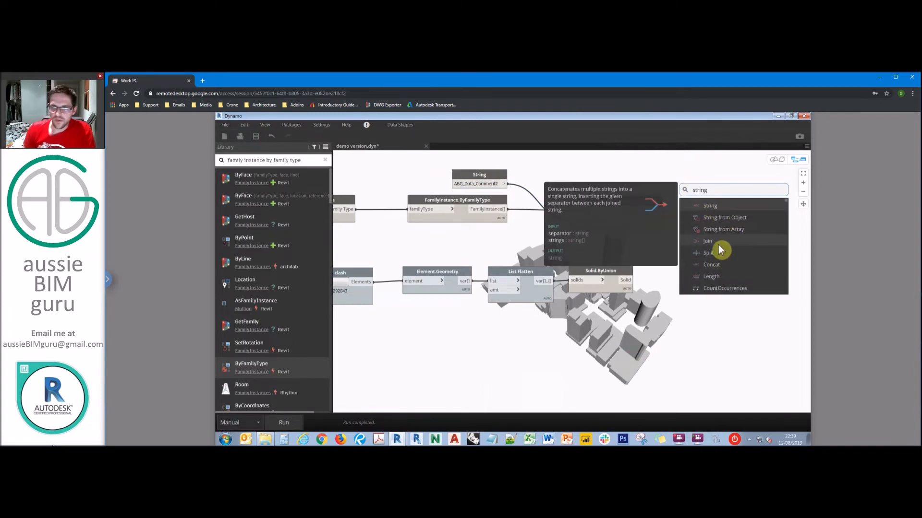
pyautogui.rightClick(674, 167)
pyautogui.write('string contains')
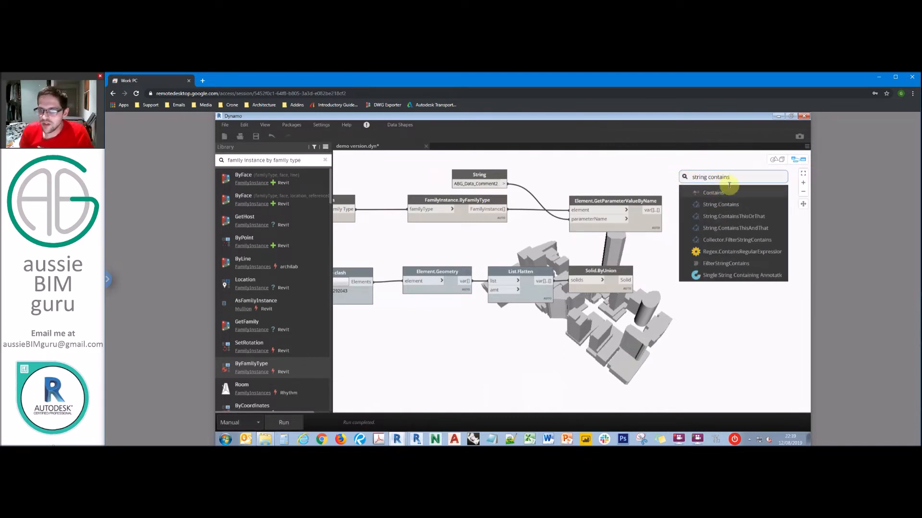
pyautogui.click(730, 204)
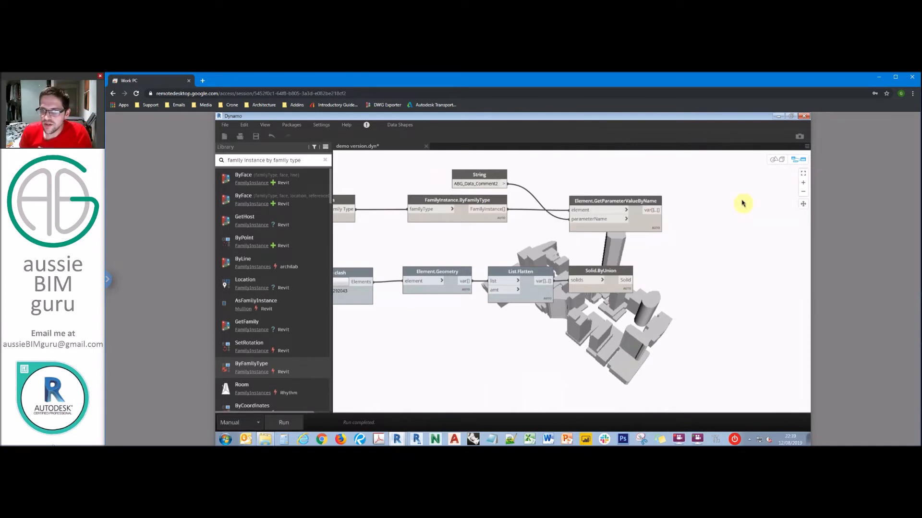
pyautogui.click(657, 210)
pyautogui.click(733, 204)
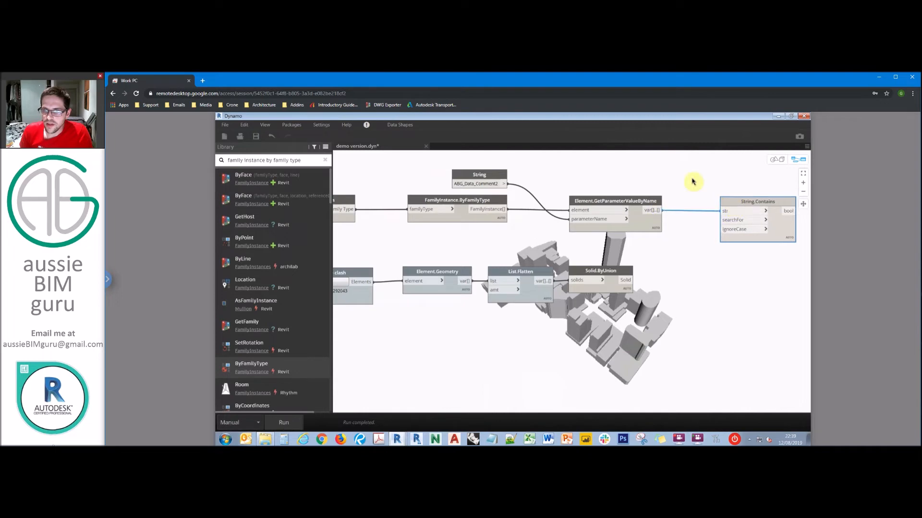
# Step: Add an empty String node above and before String.Contains and rename it as "Value to Filter"
pyautogui.doubleClick(668, 177)
pyautogui.write('string')
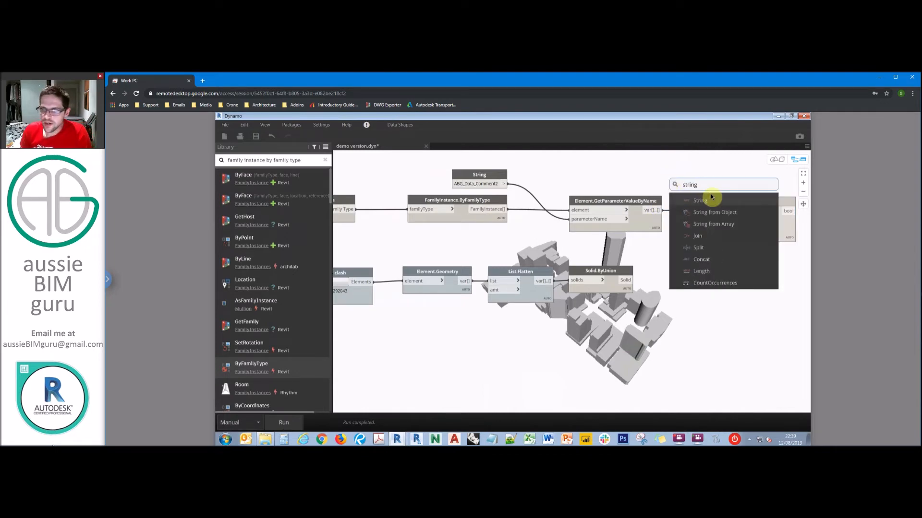
pyautogui.click(718, 201)
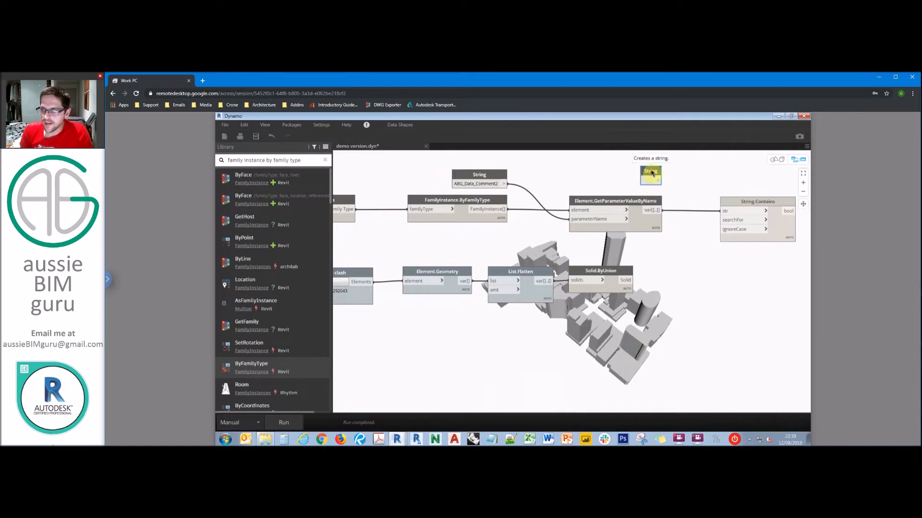
pyautogui.doubleClick(652, 172)
pyautogui.press('capslock')
pyautogui.write('V')
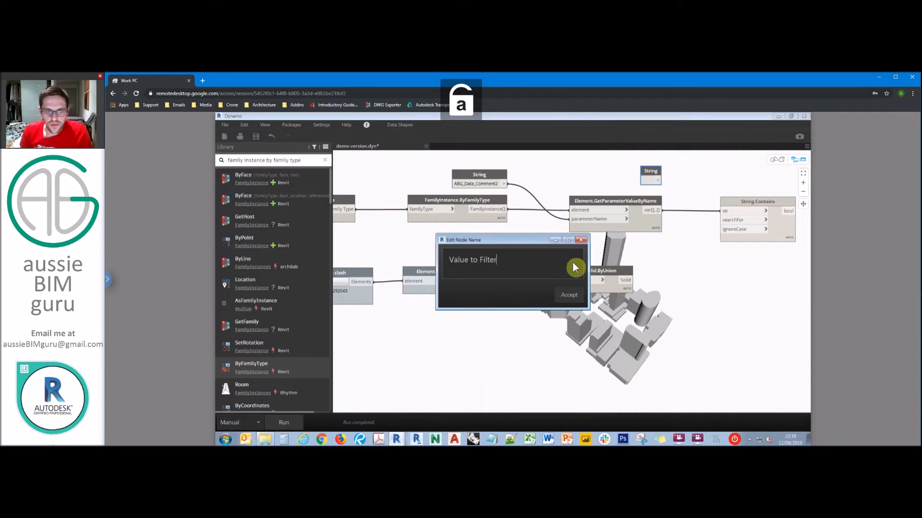
pyautogui.write('alue to Filter')
pyautogui.click(569, 295)
# Step: Rename the String node holding ABG_Data_Comment2 as "Parameter to Filter"
pyautogui.doubleClick(461, 175)
pyautogui.press('capslock')
pyautogui.write('P')
pyautogui.press('capslock')
pyautogui.write('arameter ')
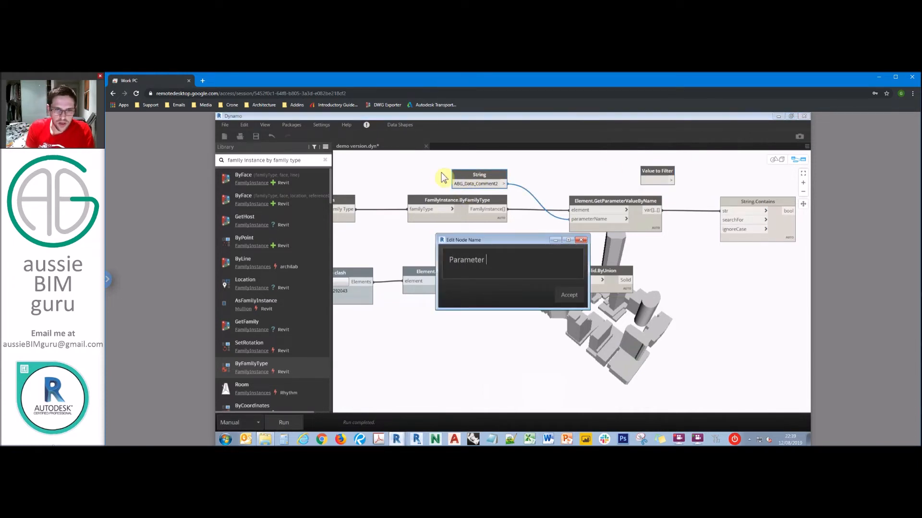
pyautogui.write('to')
pyautogui.press('capslock')
pyautogui.write('Filter')
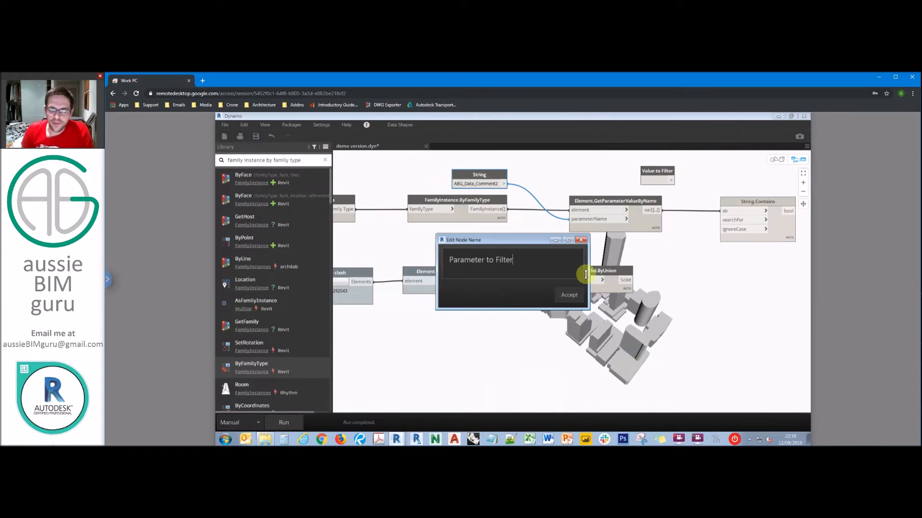
pyautogui.click(578, 294)
# Step: Feed Value to Filter into String.Contains' searchFor input and a new Boolean node set to True into its ignoreCase input
pyautogui.click(729, 221)
pyautogui.rightClick(692, 254)
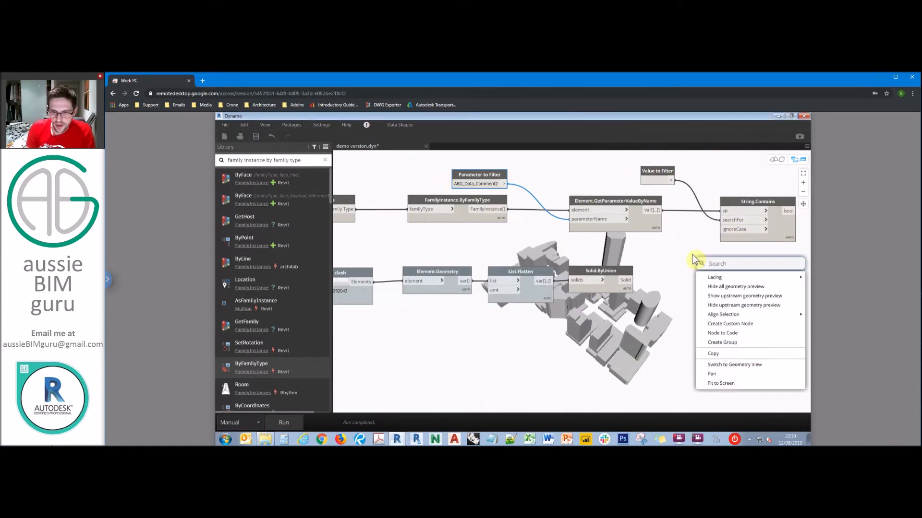
pyautogui.write('boolean')
pyautogui.click(749, 277)
pyautogui.moveTo(756, 284); pyautogui.dragTo(722, 229)
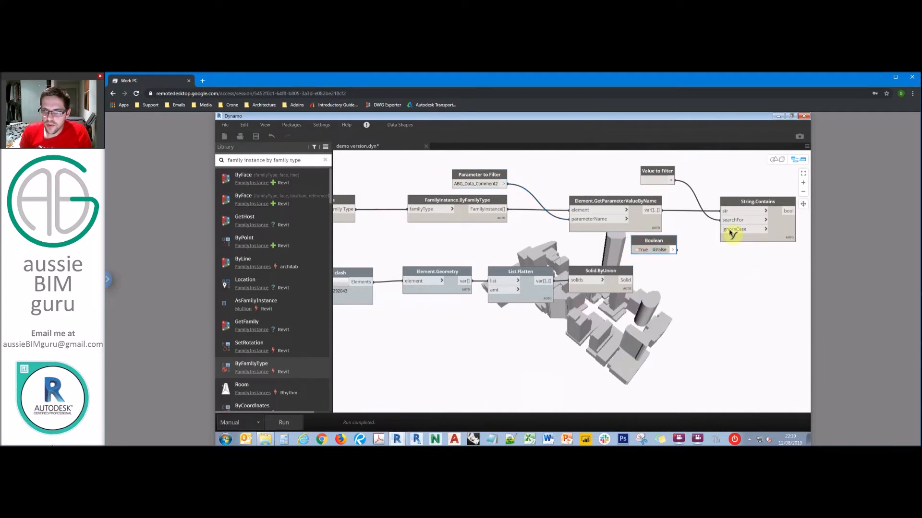
pyautogui.click(643, 249)
pyautogui.scroll(-3, 607, 187)
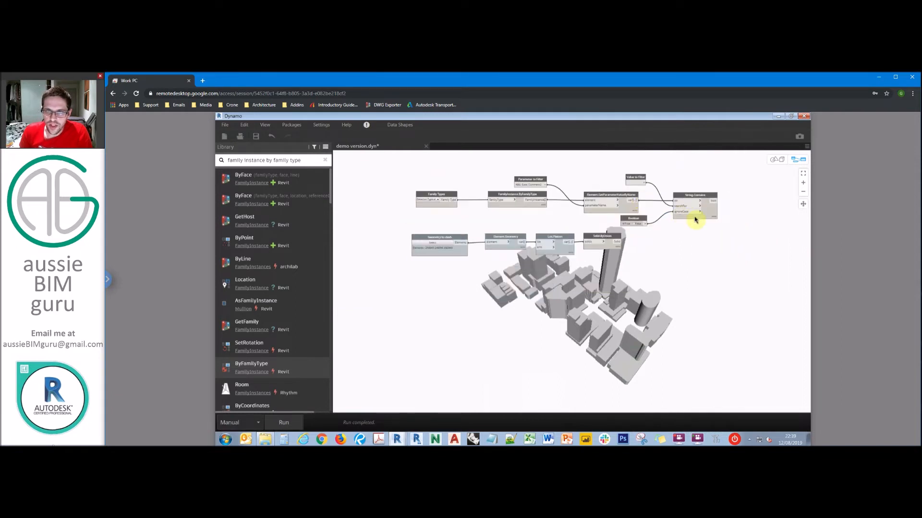
pyautogui.scroll(3, 682, 236)
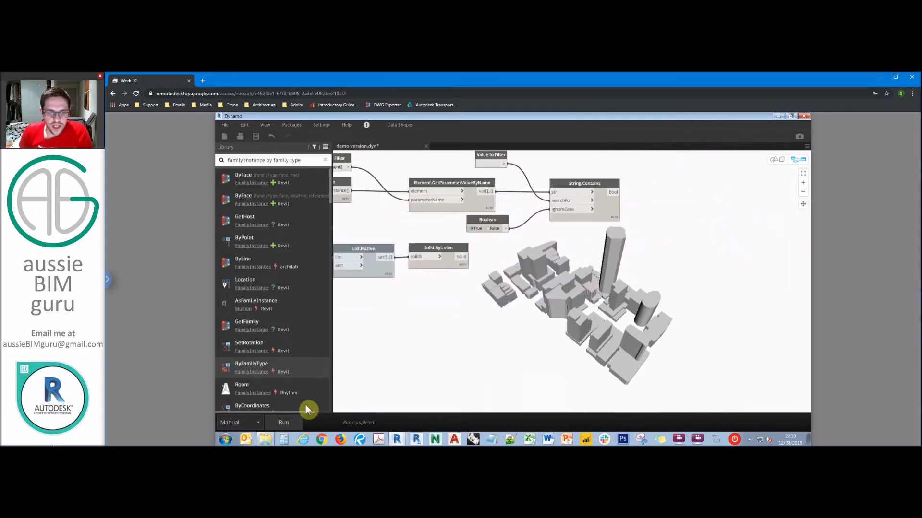
# Step: Run the script and preview the output list of String.Contains
pyautogui.hotkey('ctrl', 'Return')
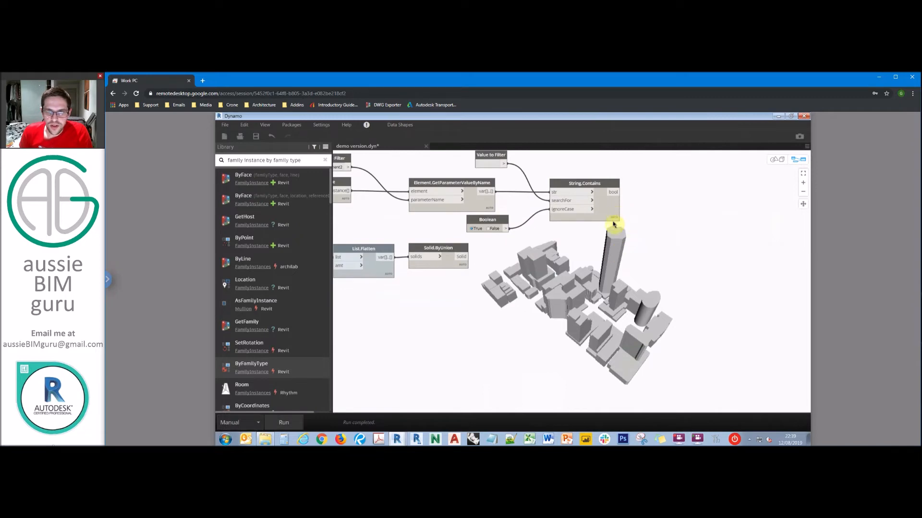
pyautogui.moveTo(614, 224)
pyautogui.click(553, 207)
# Step: Set the Value to Filter text to South and scroll through the String.Contains results
pyautogui.click(502, 178)
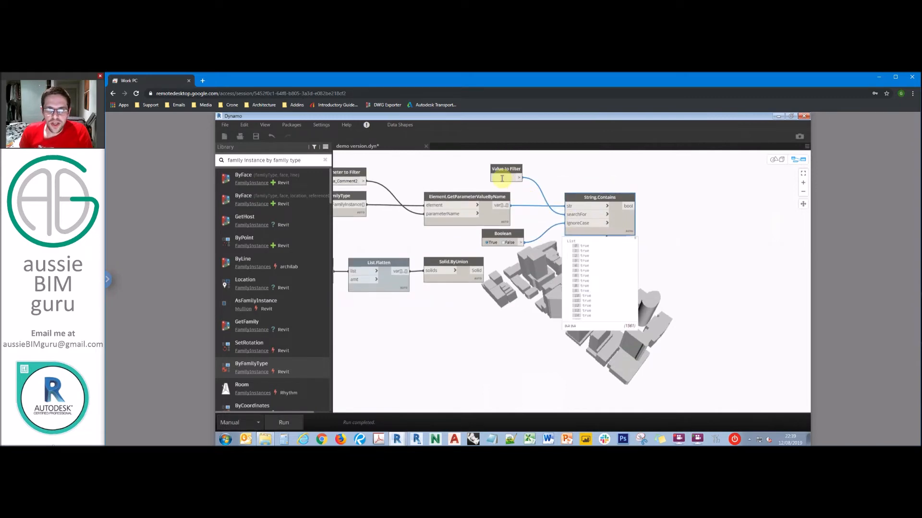
pyautogui.write('South')
pyautogui.click(442, 291)
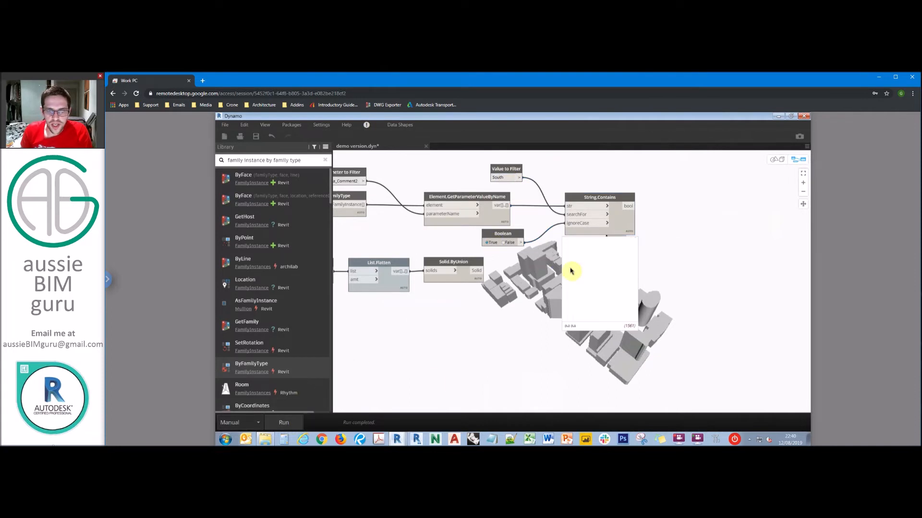
pyautogui.scroll(-3, 614, 257)
pyautogui.scroll(-10, 612, 254)
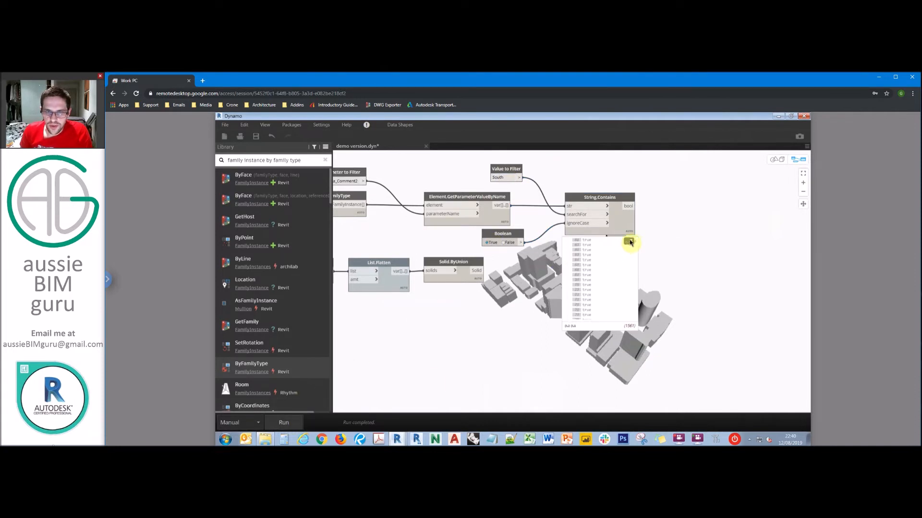
pyautogui.scroll(-5, 637, 279)
pyautogui.moveTo(638, 282); pyautogui.dragTo(637, 315)
# Step: Clear the text of the Value to Filter node and hide the String.Contains preview
pyautogui.doubleClick(502, 177)
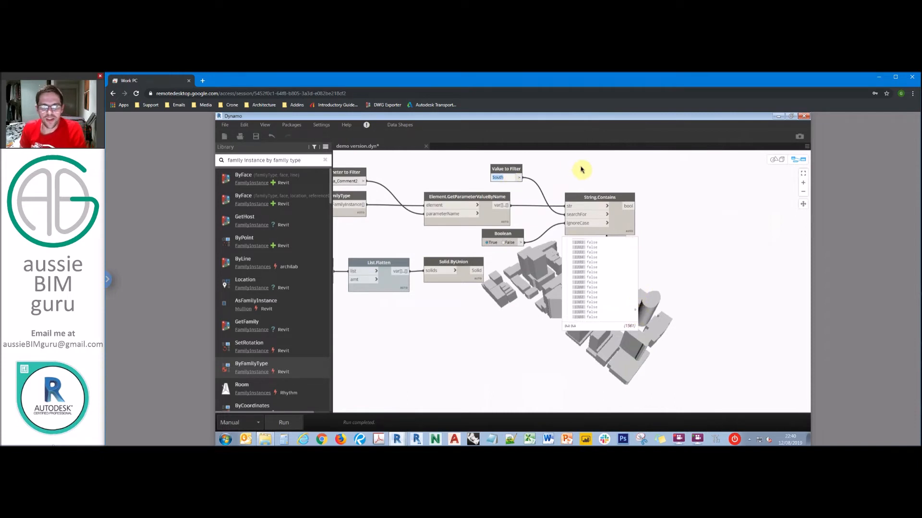
pyautogui.press('BackSpace')
pyautogui.click(627, 244)
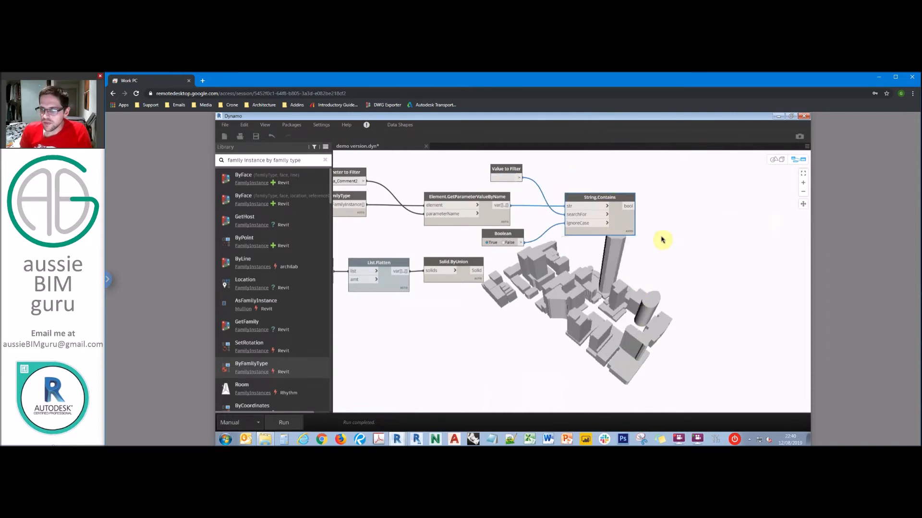
# Step: Add a List.FilterByBoolMask node beyond String.Contains and move the row of context geometry nodes further down
pyautogui.rightClick(670, 239)
pyautogui.write('filter by')
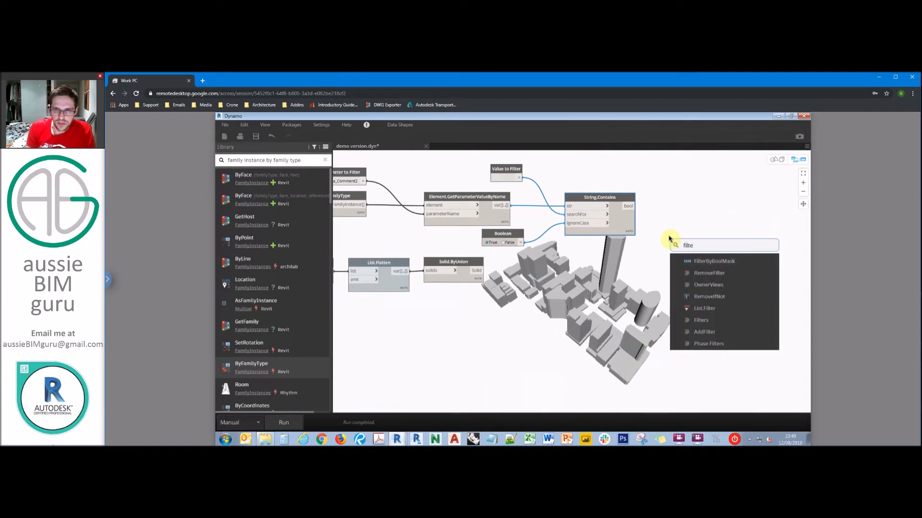
pyautogui.click(714, 262)
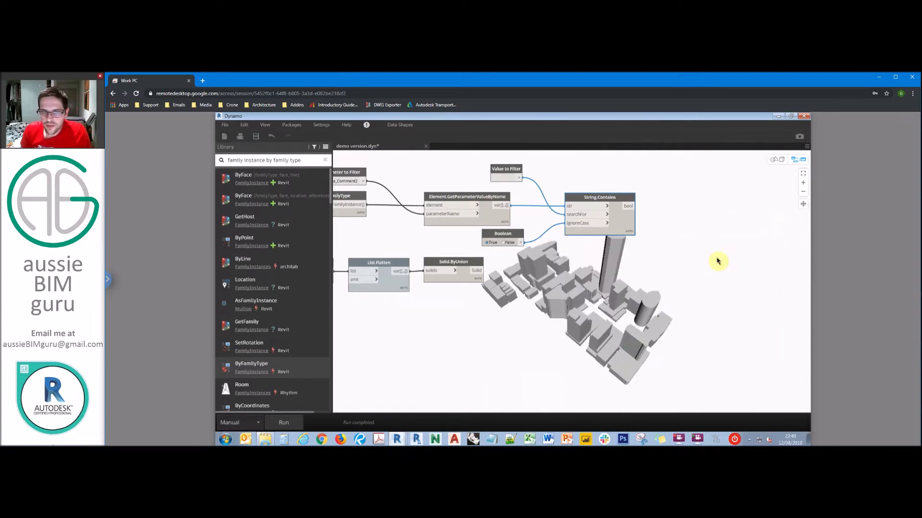
pyautogui.scroll(-2, 718, 259)
pyautogui.moveTo(550, 284); pyautogui.dragTo(611, 363)
pyautogui.click(653, 262)
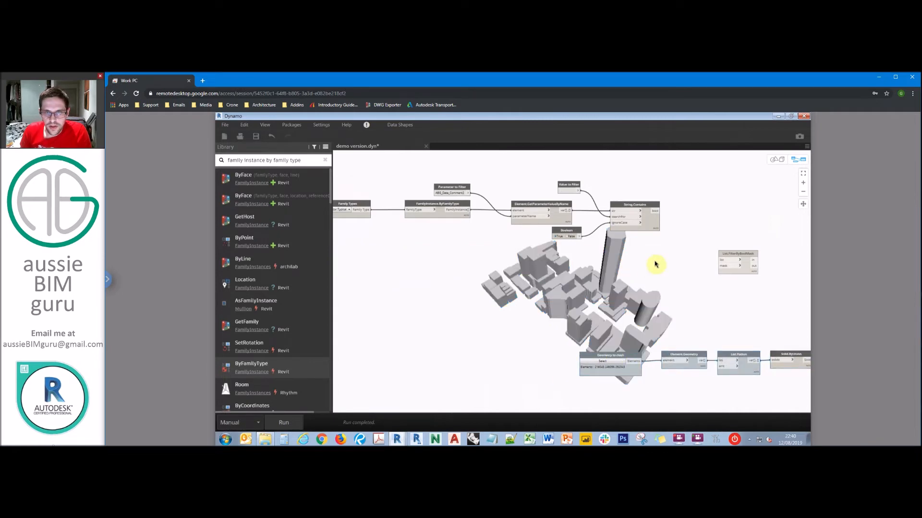
# Step: Lower the two family type nodes, then feed the family instances into List.FilterByBoolMask's list input and the String.Contains result into its mask input
pyautogui.moveTo(365, 205); pyautogui.dragTo(406, 268)
pyautogui.keyDown('shift'); pyautogui.click(414, 212); pyautogui.keyUp('shift')
pyautogui.moveTo(726, 258); pyautogui.dragTo(465, 261)
pyautogui.click(463, 262)
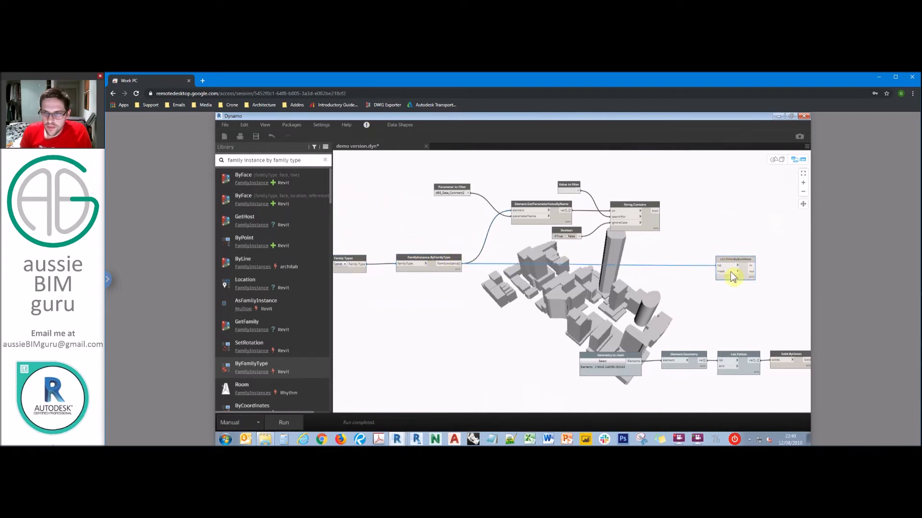
pyautogui.click(710, 264)
pyautogui.click(656, 211)
pyautogui.moveTo(750, 223); pyautogui.dragTo(659, 207, button='middle')
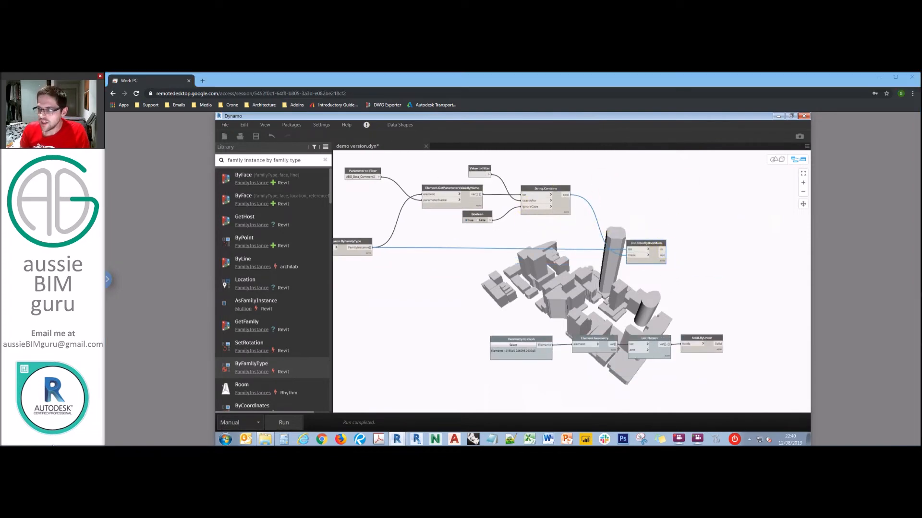
# Step: Add a FamilyInstance.Location node after List.FilterByBoolMask and feed the mask's in output into its familyInstance input
pyautogui.rightClick(627, 237)
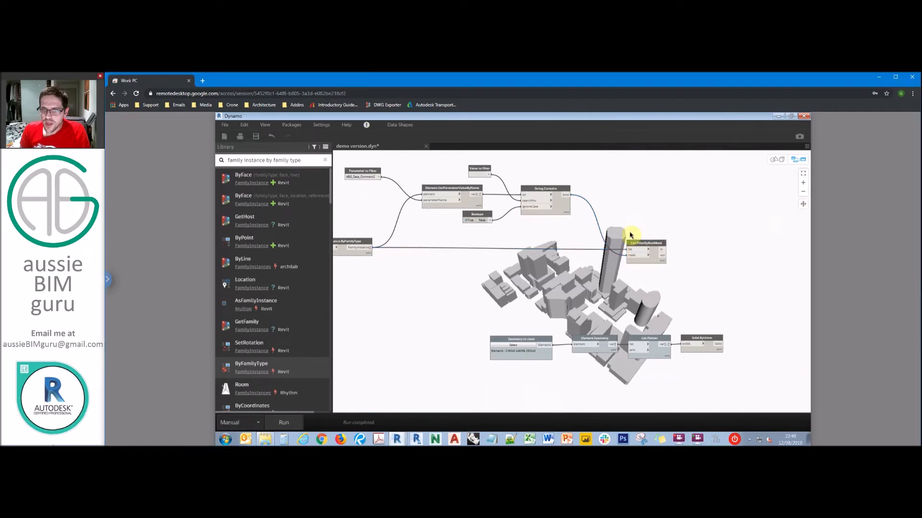
pyautogui.write('family location')
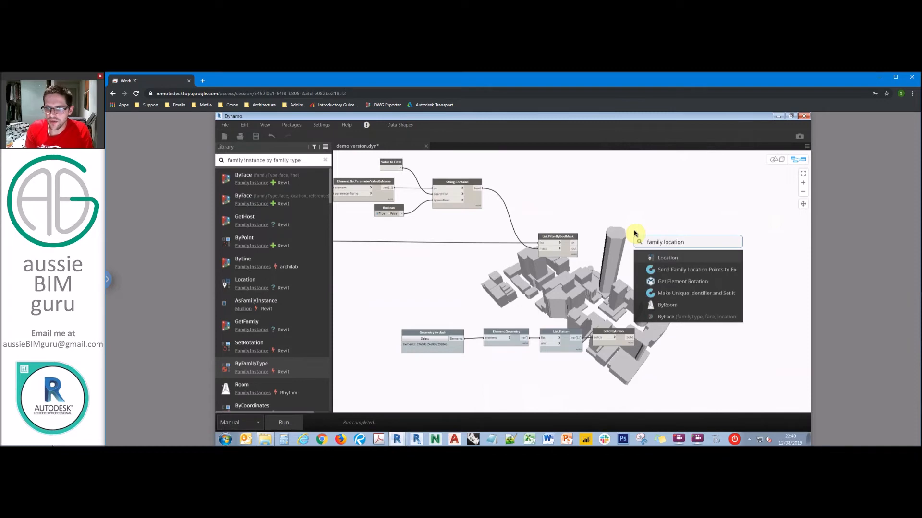
pyautogui.click(677, 260)
pyautogui.click(575, 242)
pyautogui.click(677, 263)
pyautogui.moveTo(679, 259); pyautogui.dragTo(634, 241)
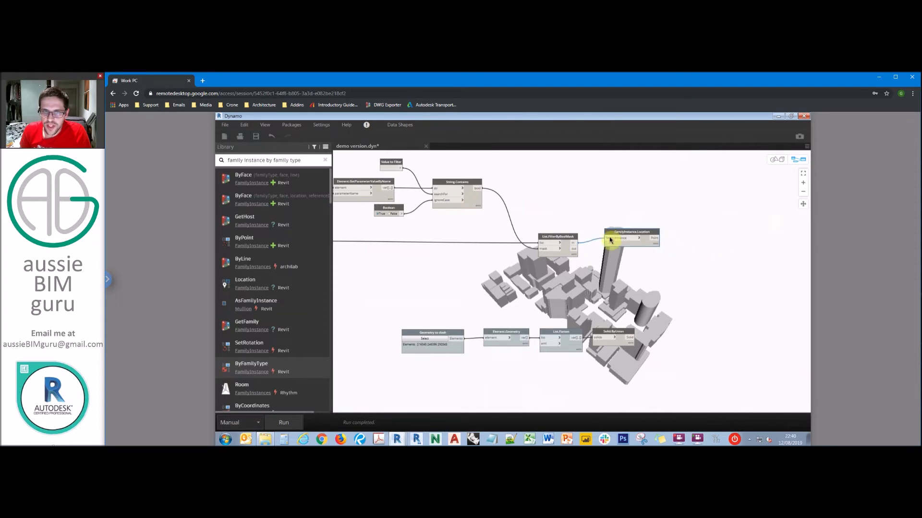
pyautogui.moveTo(582, 210); pyautogui.dragTo(536, 187, button='middle')
# Step: Run the script and examine the detector location points on the building in the 3D preview
pyautogui.click(287, 422)
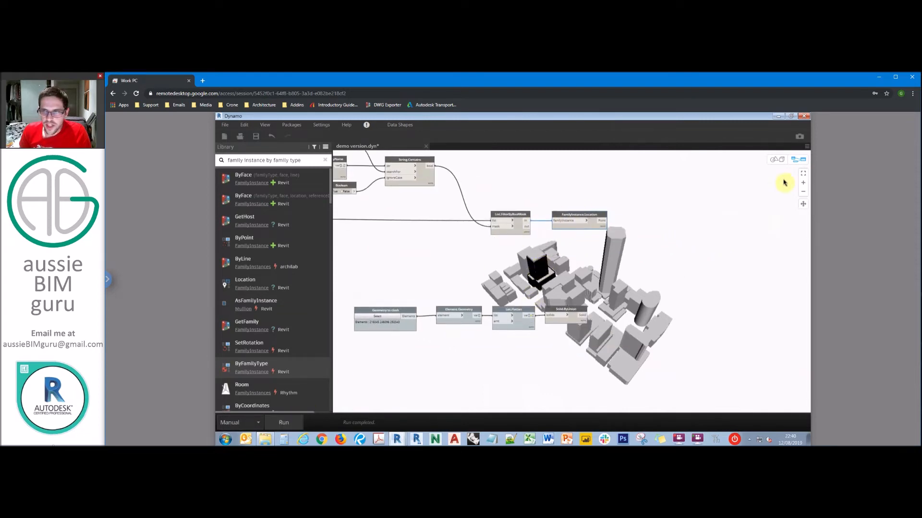
pyautogui.click(776, 165)
pyautogui.moveTo(531, 276); pyautogui.dragTo(534, 268, button='right')
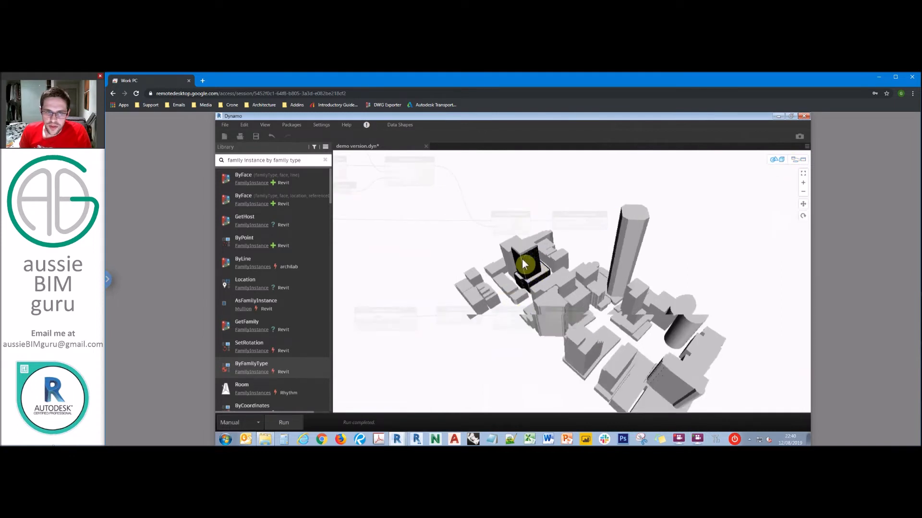
pyautogui.scroll(3, 537, 298)
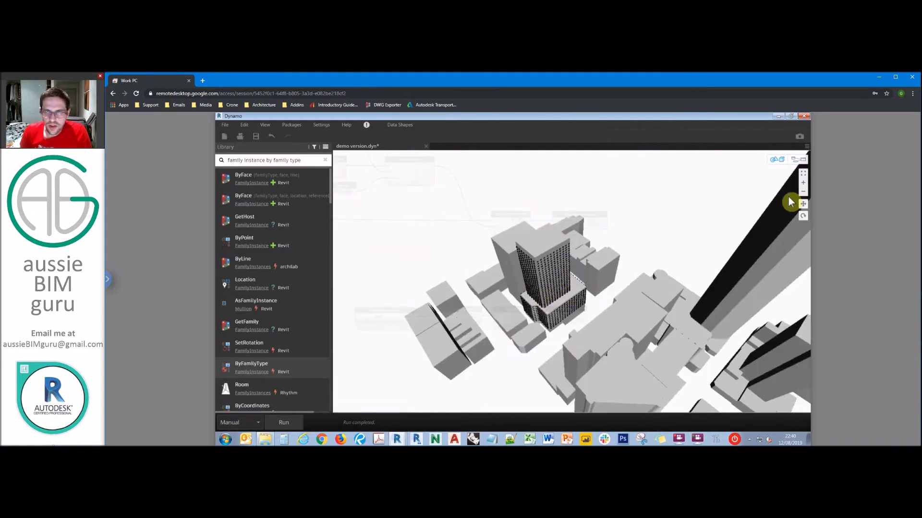
pyautogui.hotkey('ctrl', 'b')
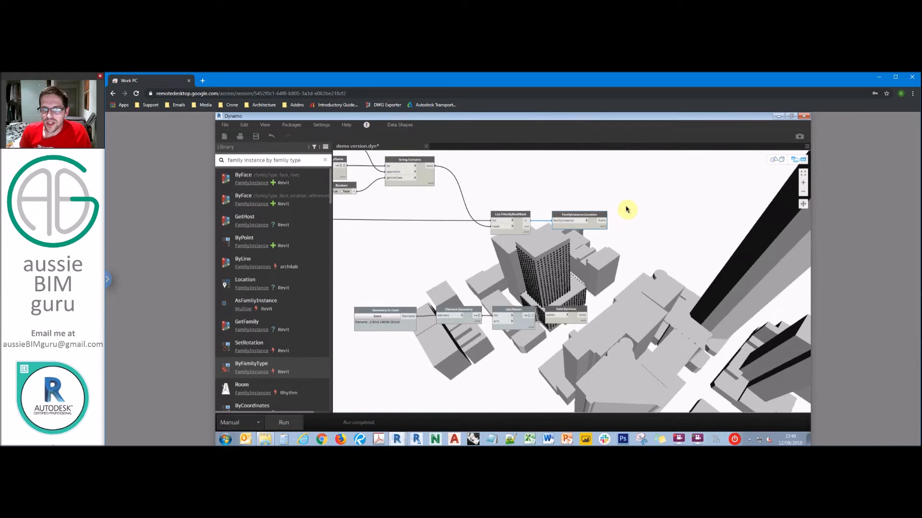
# Step: Add a Select Model Element node to the graph
pyautogui.scroll(-3, 628, 210)
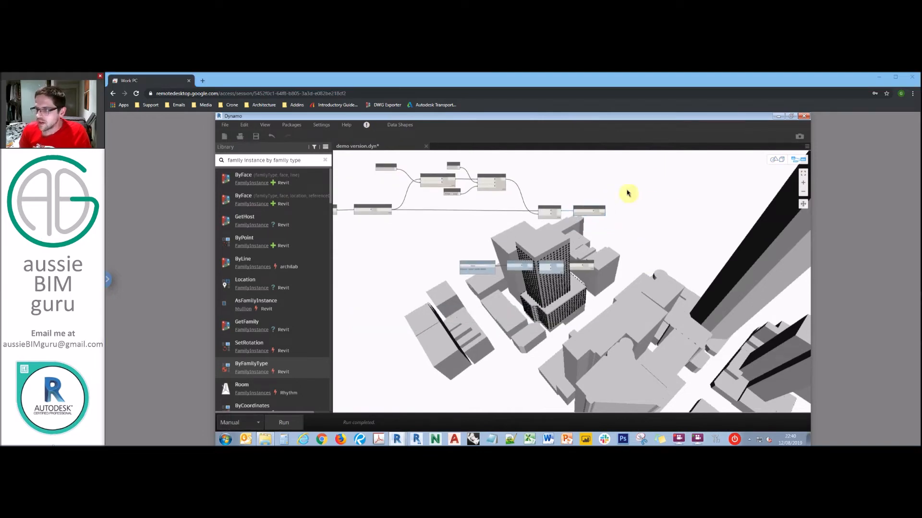
pyautogui.rightClick(607, 240)
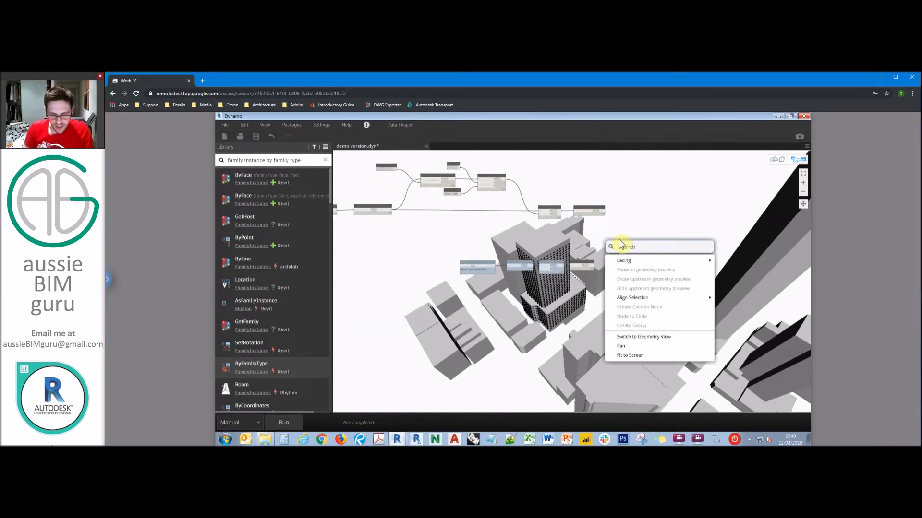
pyautogui.write('select model element')
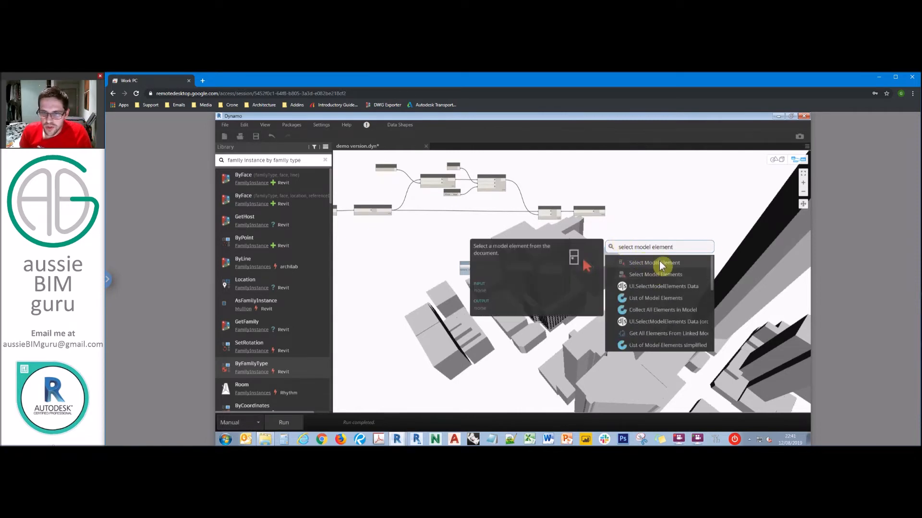
pyautogui.click(664, 264)
# Step: Pick the viewpoint object on the landmark tower in the Revit view for the selection node and place the node below List.FilterByBoolMask
pyautogui.click(791, 116)
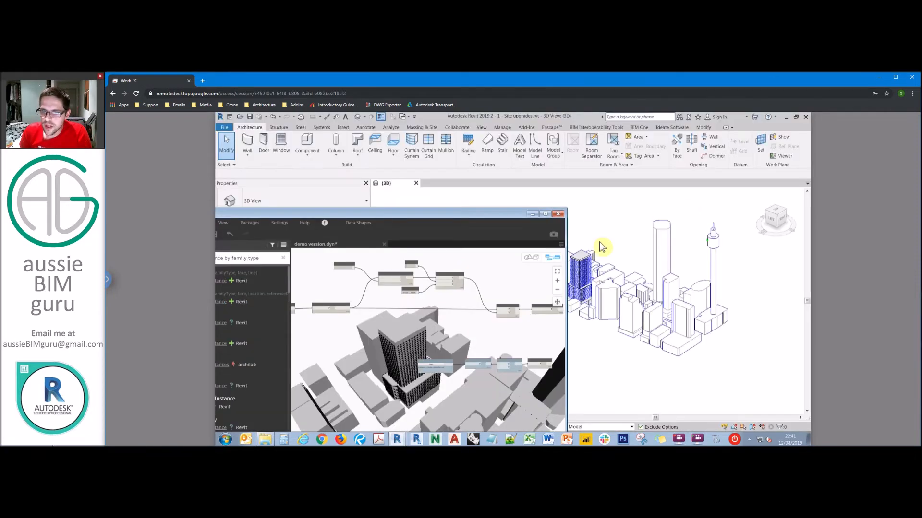
pyautogui.moveTo(516, 340); pyautogui.dragTo(409, 321, button='middle')
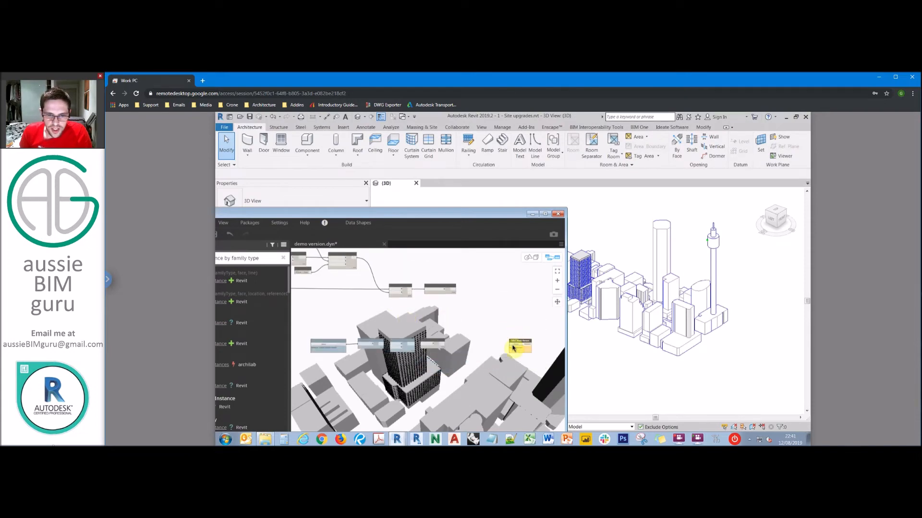
pyautogui.click(514, 348)
pyautogui.click(710, 245)
pyautogui.moveTo(520, 344); pyautogui.dragTo(397, 313)
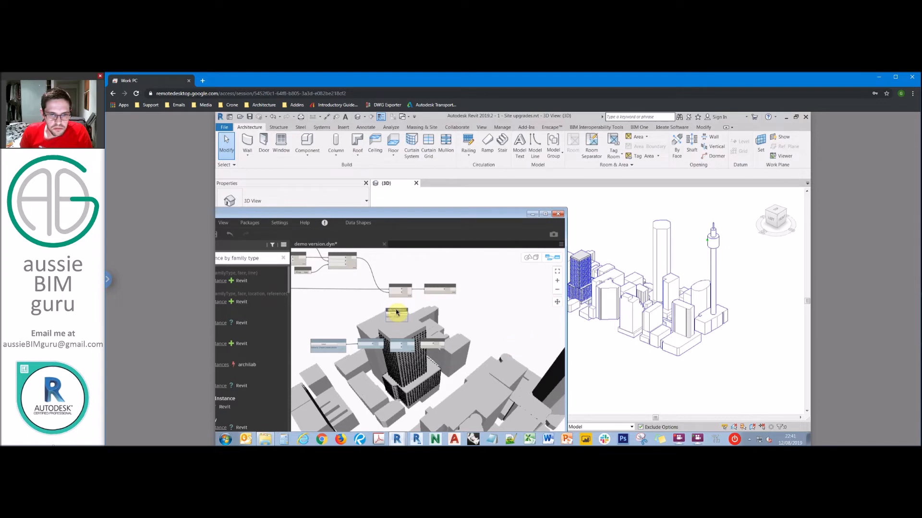
# Step: Rename the Select Model Element node as "Viewpoint element" and align it beneath List.FilterByBoolMask
pyautogui.scroll(4, 397, 312)
pyautogui.press('capslock')
pyautogui.doubleClick(396, 312)
pyautogui.write('V')
pyautogui.press('capslock')
pyautogui.write('iewpoint ')
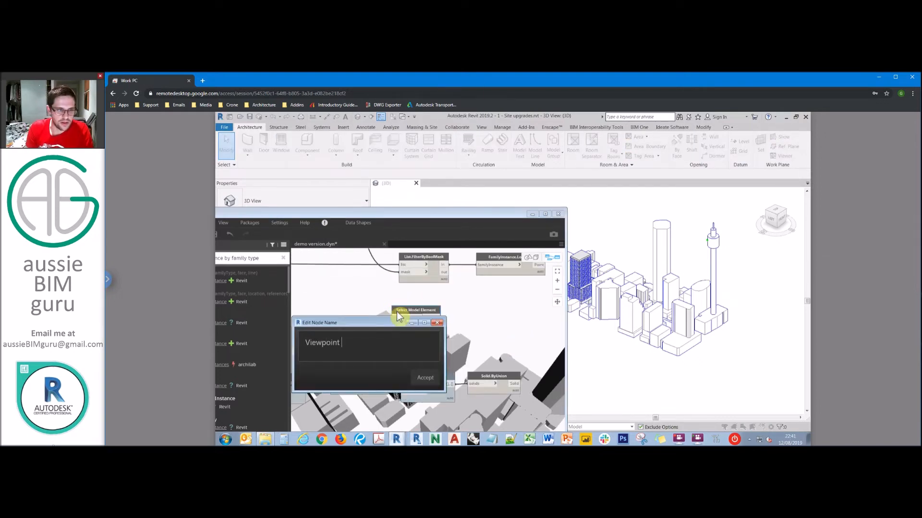
pyautogui.write('element')
pyautogui.press('Return')
pyautogui.moveTo(423, 311); pyautogui.dragTo(430, 307)
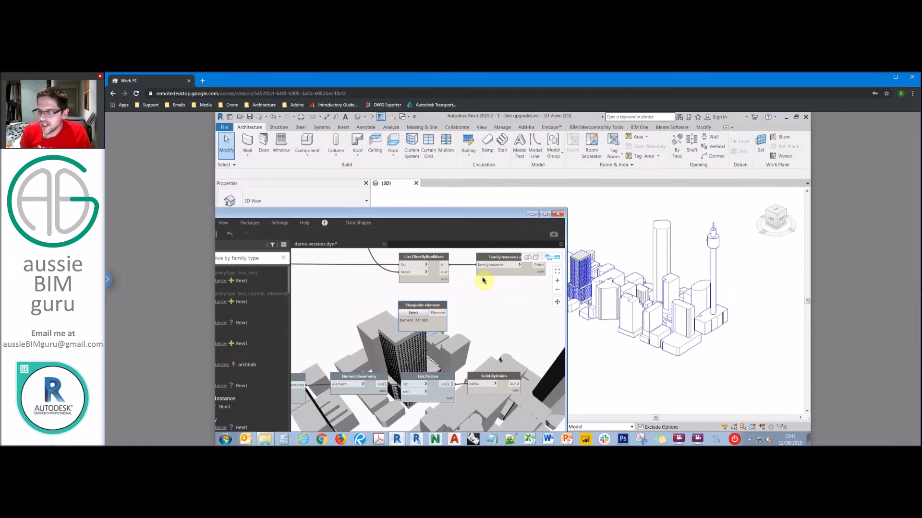
# Step: Duplicate the FamilyInstance.Location node below the original and feed the Viewpoint element into the copy
pyautogui.moveTo(537, 297); pyautogui.dragTo(495, 290, button='middle')
pyautogui.moveTo(495, 289); pyautogui.dragTo(476, 291)
pyautogui.hotkey('ctrl', 'c')
pyautogui.hotkey('ctrl', 'v')
pyautogui.moveTo(405, 306); pyautogui.dragTo(450, 297)
# Step: Add a Line.ByStartPointEndPoint node with the detector locations as startPoint and the viewpoint location as endPoint
pyautogui.moveTo(520, 274); pyautogui.dragTo(435, 283, button='right')
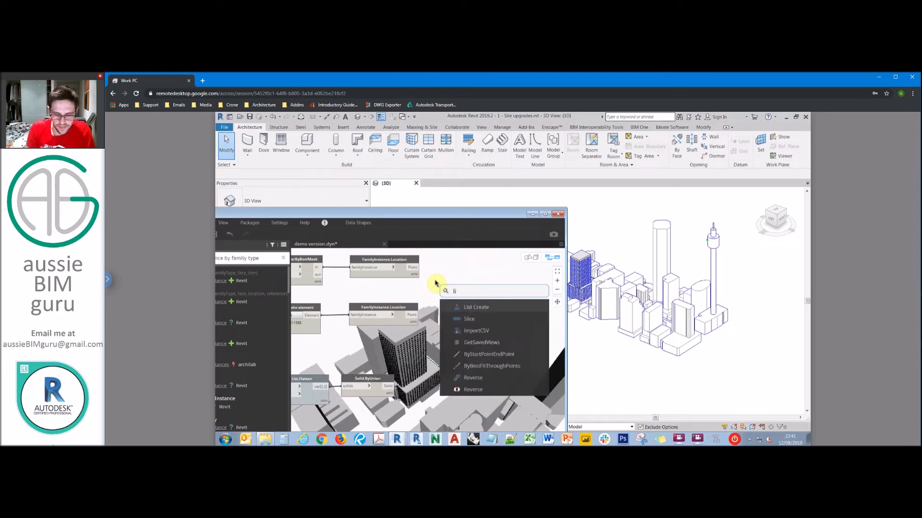
pyautogui.write('line by start')
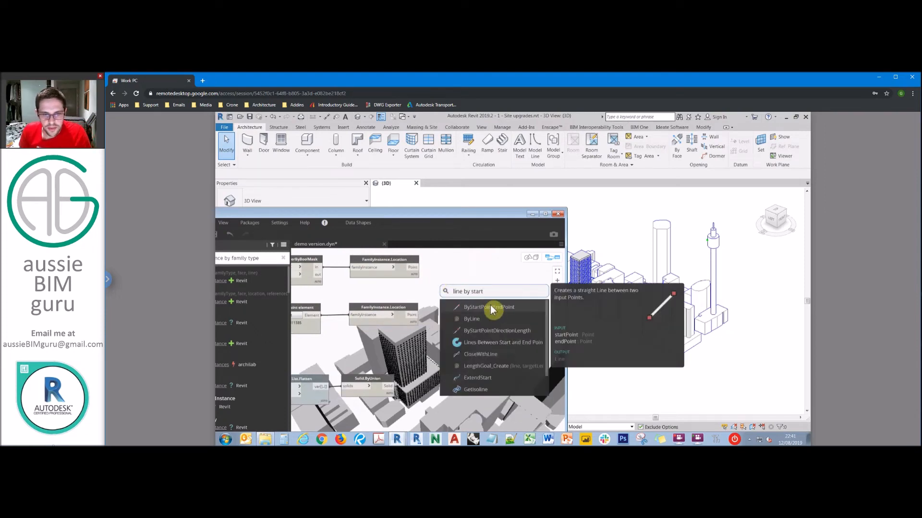
pyautogui.click(479, 307)
pyautogui.moveTo(502, 312); pyautogui.dragTo(482, 281)
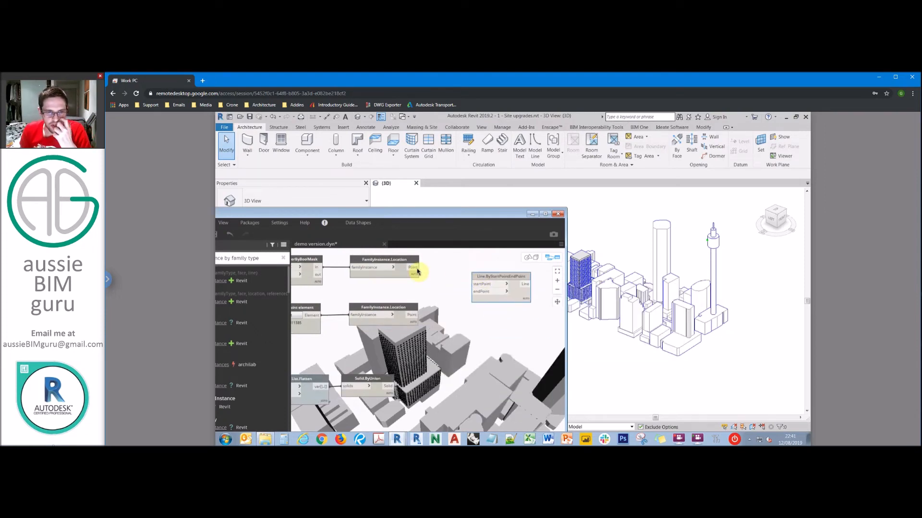
pyautogui.click(416, 270)
pyautogui.click(484, 284)
pyautogui.click(412, 315)
pyautogui.click(477, 291)
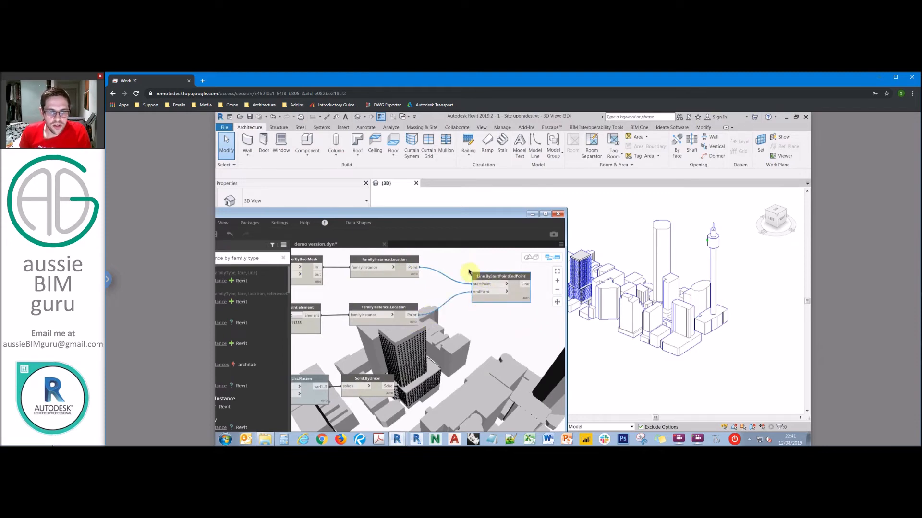
pyautogui.moveTo(483, 276); pyautogui.dragTo(467, 272)
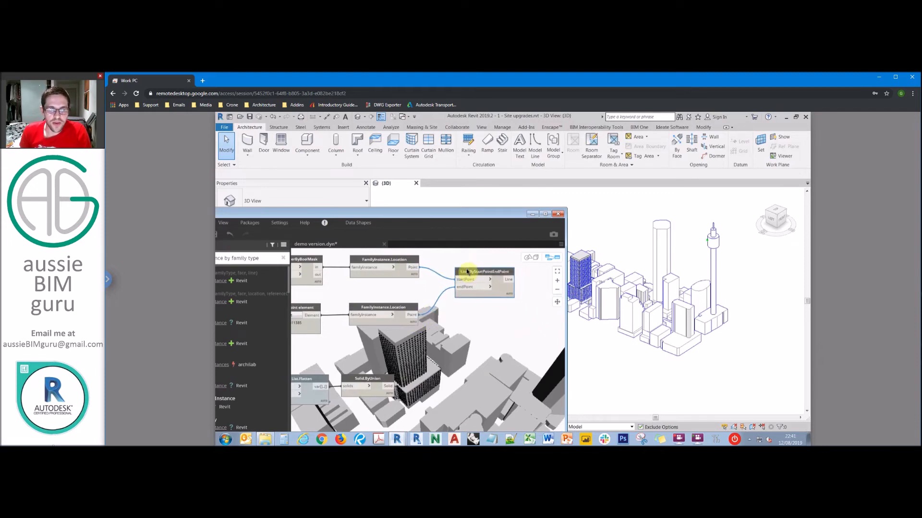
# Step: Set the lacing of the Line.ByStartPointEndPoint node to Longest
pyautogui.rightClick(510, 294)
pyautogui.moveTo(548, 337)
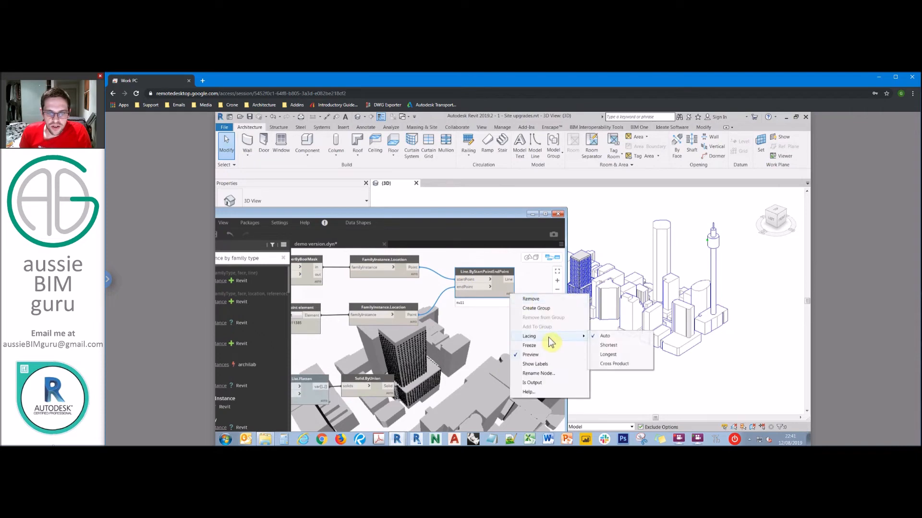
pyautogui.click(608, 354)
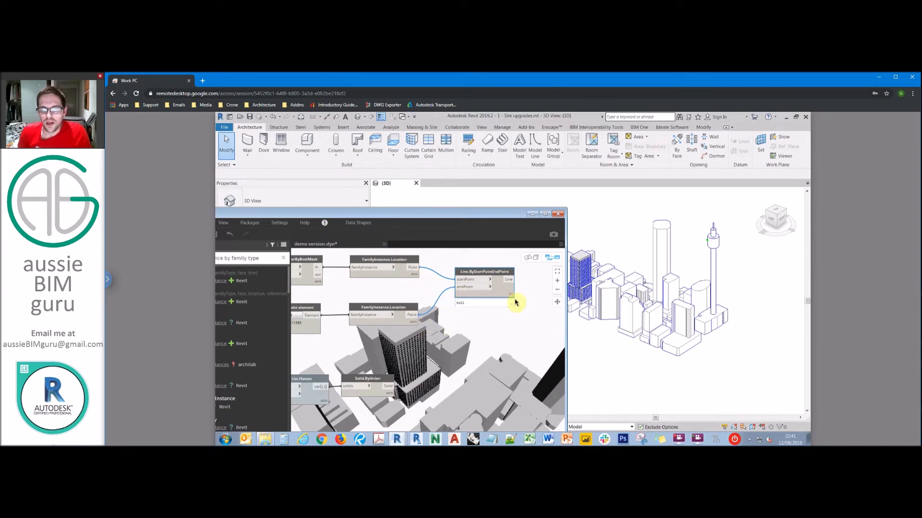
pyautogui.moveTo(520, 318); pyautogui.dragTo(487, 313, button='middle')
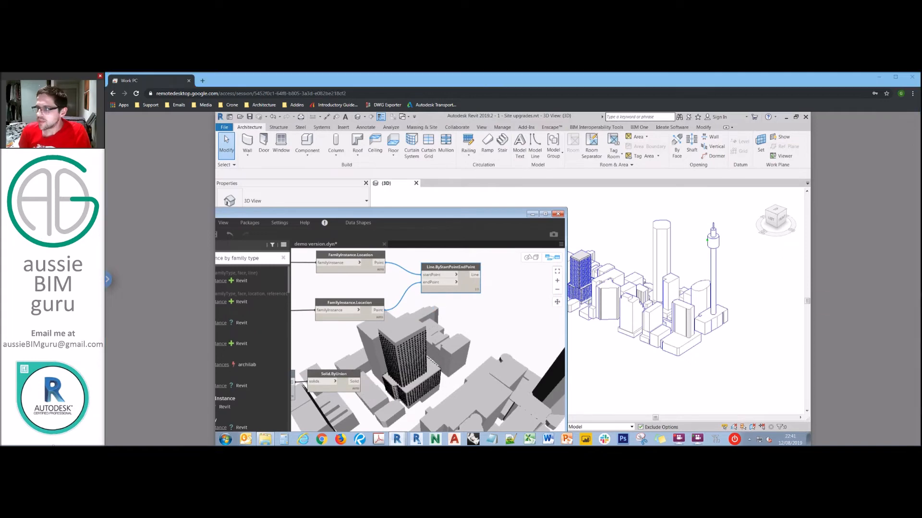
# Step: Save and run the script, and inspect the resulting sight lines around the towers in the Revit 3D view
pyautogui.click(499, 323)
pyautogui.scroll(-3, 499, 320)
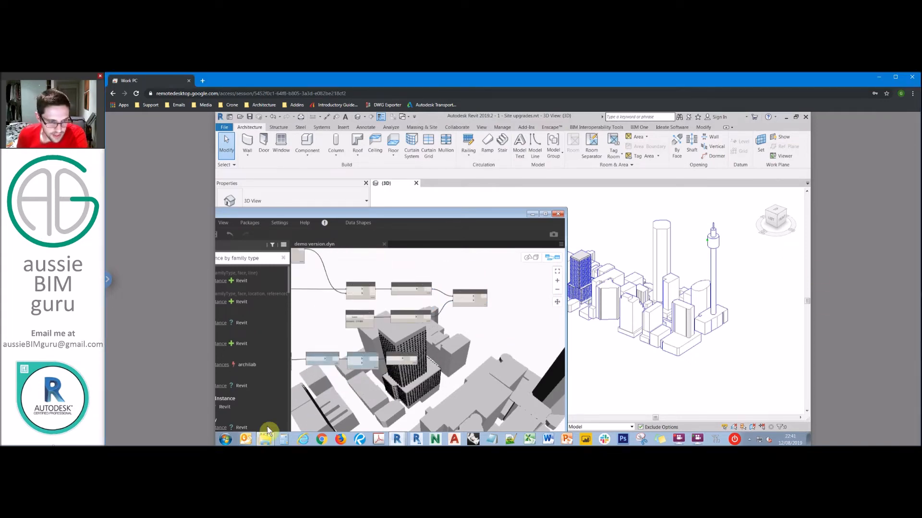
pyautogui.moveTo(384, 214); pyautogui.dragTo(405, 147)
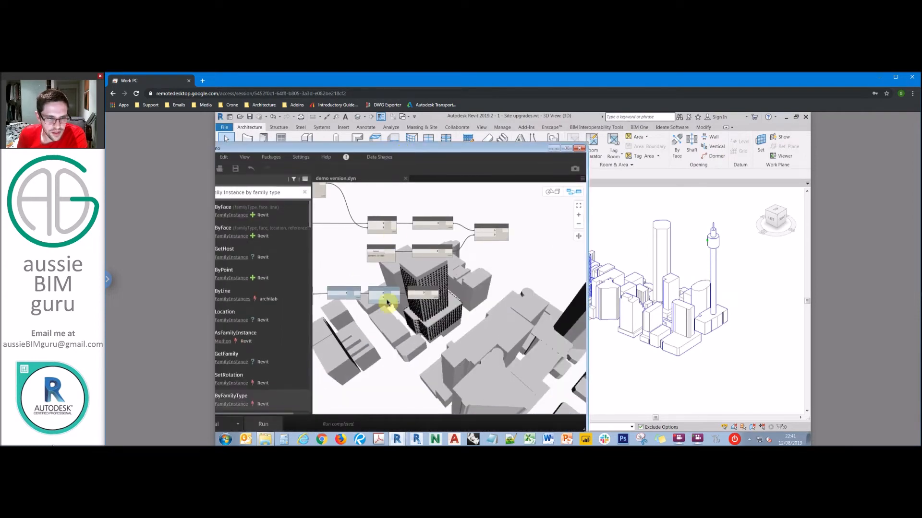
pyautogui.click(270, 425)
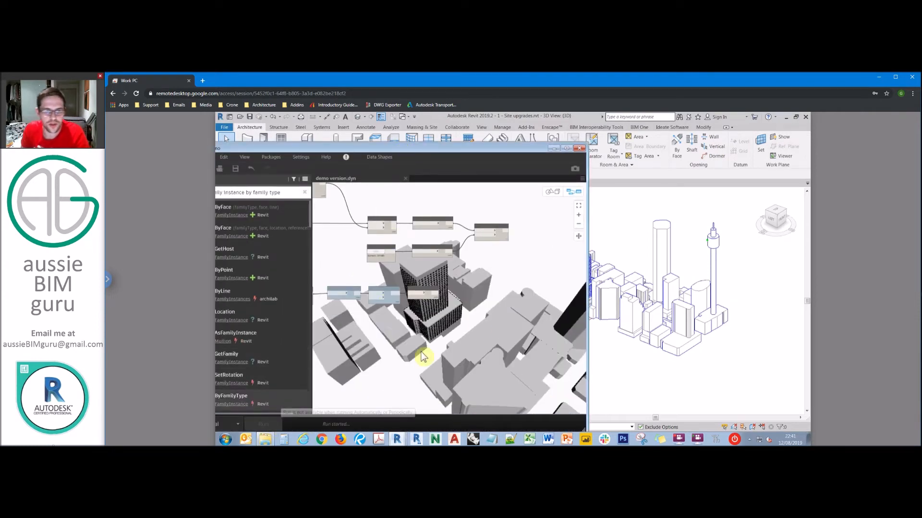
pyautogui.scroll(5, 706, 264)
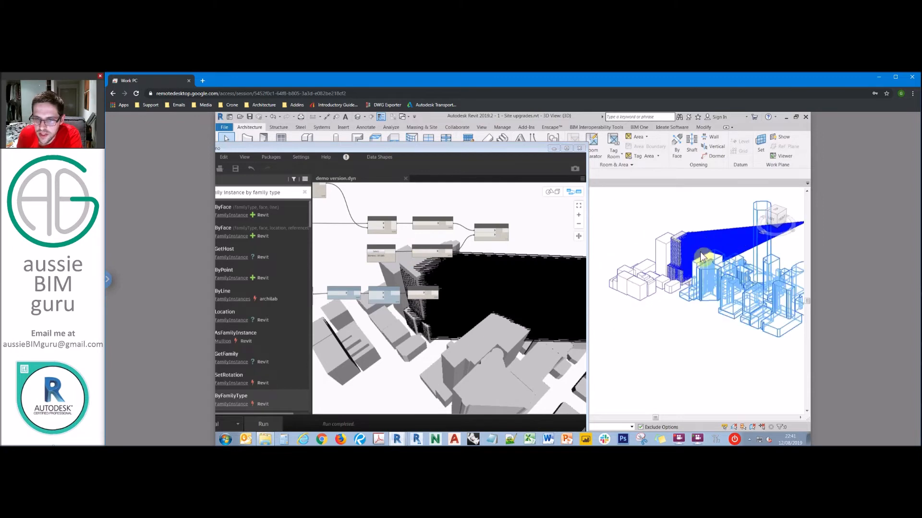
pyautogui.keyDown('shift'); pyautogui.moveTo(690, 259); pyautogui.dragTo(674, 292, button='middle'); pyautogui.keyUp('shift')
pyautogui.scroll(8, 674, 292)
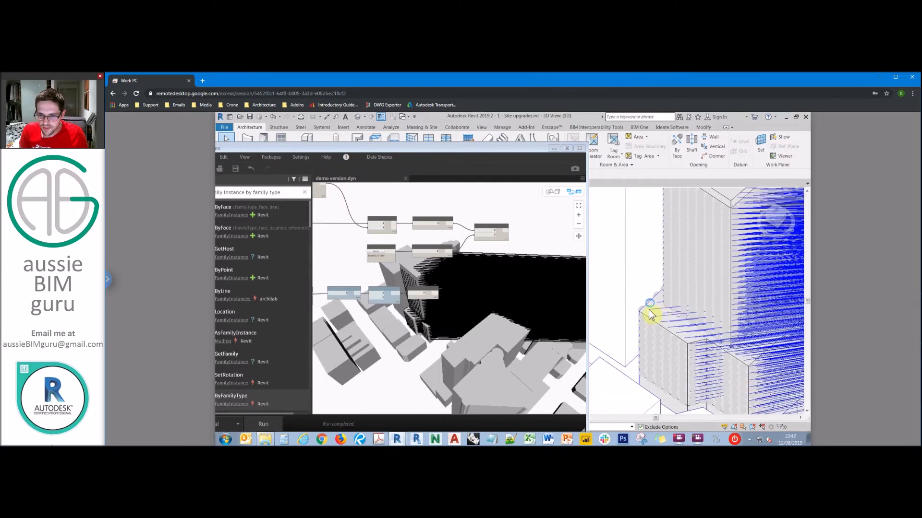
pyautogui.scroll(-8, 648, 288)
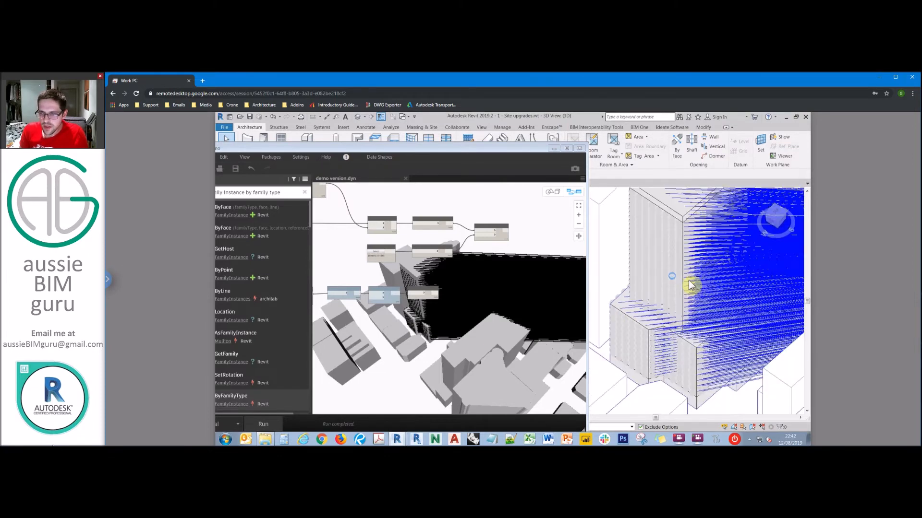
pyautogui.moveTo(654, 283)
pyautogui.keyDown('shift'); pyautogui.mouseDown(button='middle')
pyautogui.moveTo(650, 274)
pyautogui.moveTo(681, 294)
pyautogui.moveTo(725, 282)
pyautogui.moveTo(668, 298)
pyautogui.moveTo(715, 274)
pyautogui.mouseUp(button='middle'); pyautogui.keyUp('shift')
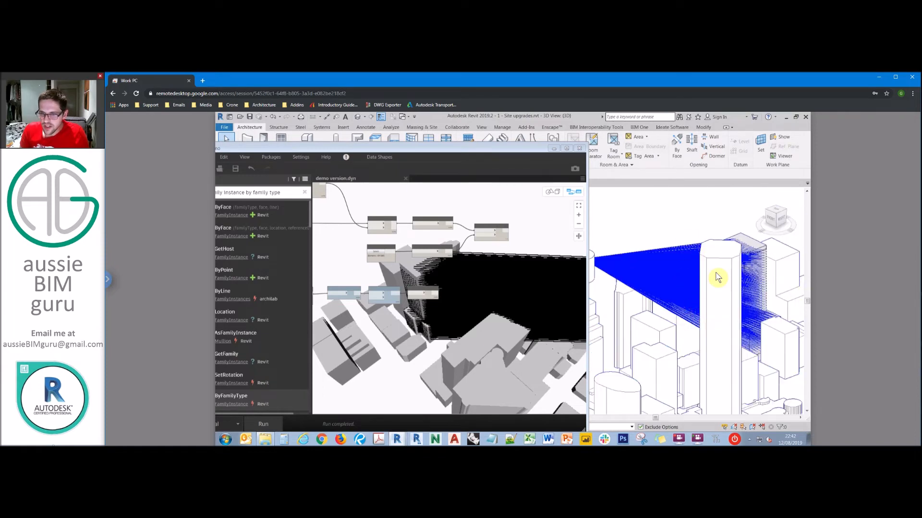
# Step: Add a Geometry.DoesIntersect node beside Line.ByStartPointEndPoint and feed the lines into its geometry input
pyautogui.click(487, 215)
pyautogui.scroll(-5, 487, 215)
pyautogui.scroll(8, 456, 247)
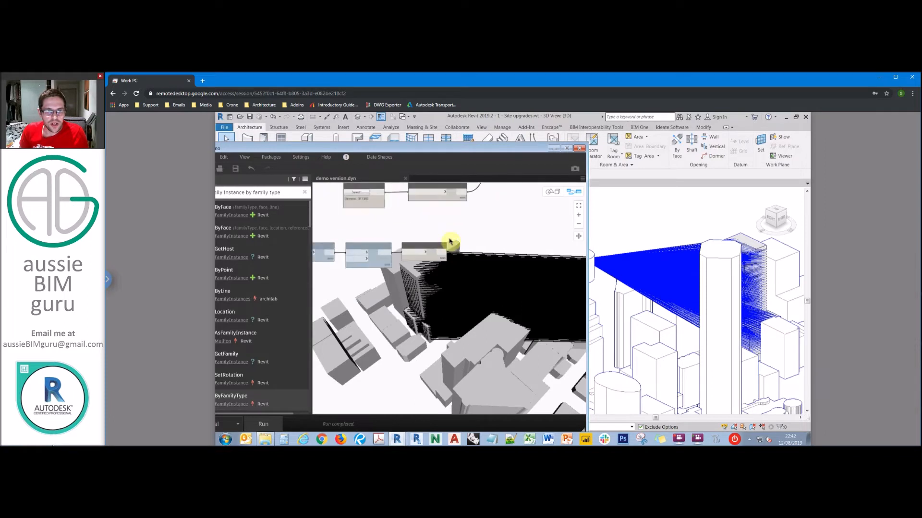
pyautogui.scroll(4, 450, 241)
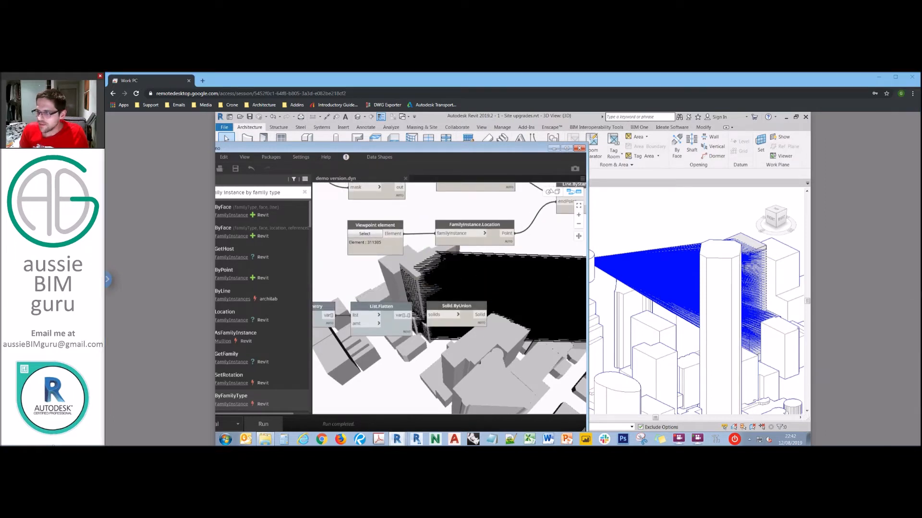
pyautogui.moveTo(545, 259); pyautogui.dragTo(447, 286, button='middle')
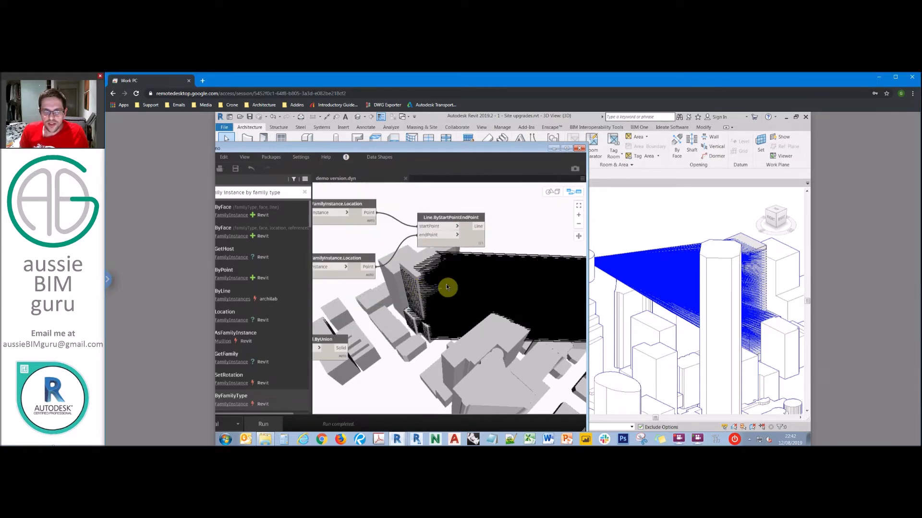
pyautogui.rightClick(475, 277)
pyautogui.write('geomet')
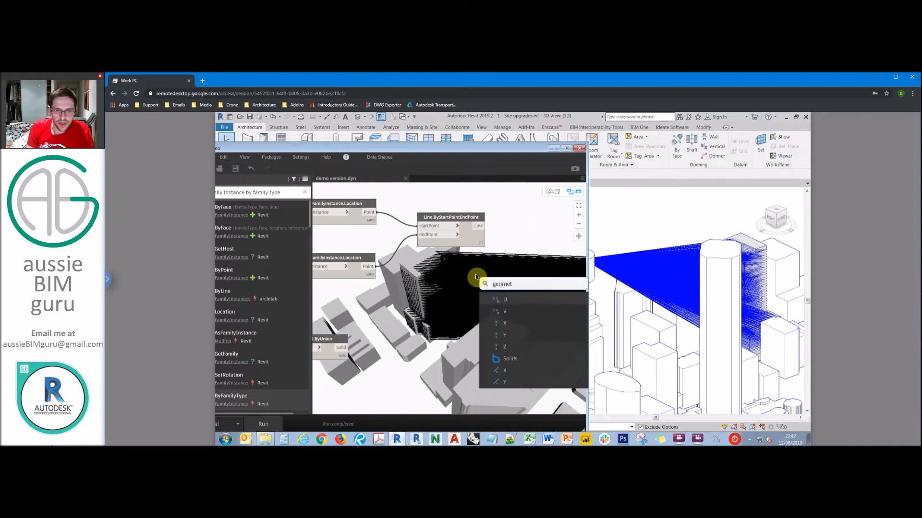
pyautogui.write('ry does intersec')
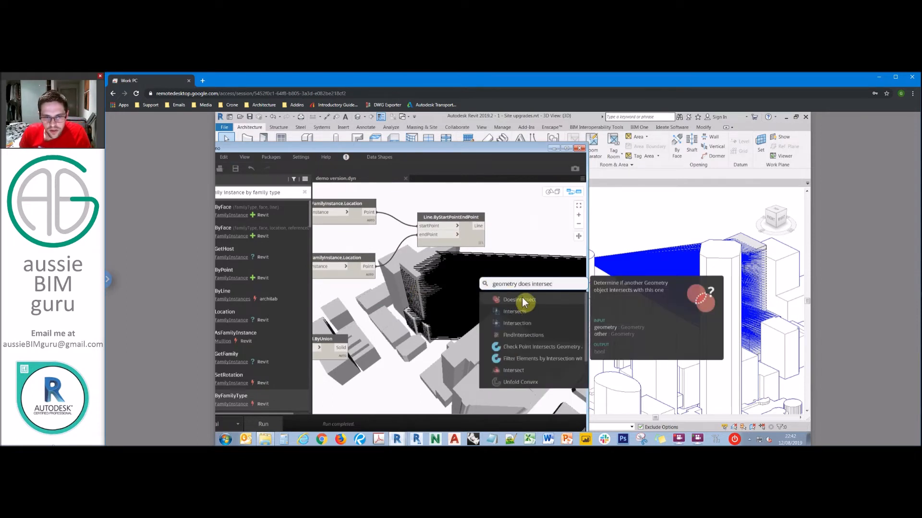
pyautogui.click(522, 301)
pyautogui.moveTo(511, 311); pyautogui.dragTo(511, 248)
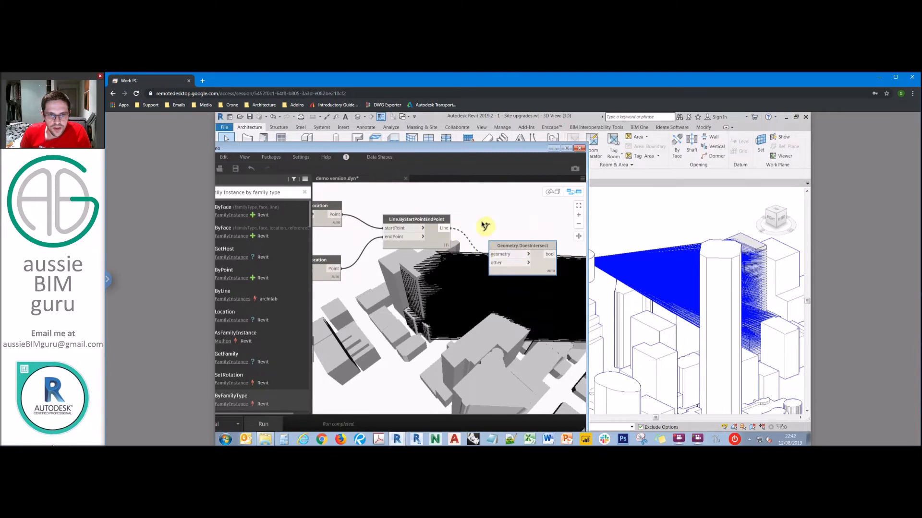
# Step: Move the context geometry node row up beneath the viewpoint nodes and connect the Solid.ByUnion output to the other input of Geometry.DoesIntersect
pyautogui.scroll(-4, 476, 266)
pyautogui.moveTo(476, 266); pyautogui.dragTo(513, 262, button='middle')
pyautogui.moveTo(490, 274); pyautogui.dragTo(374, 252)
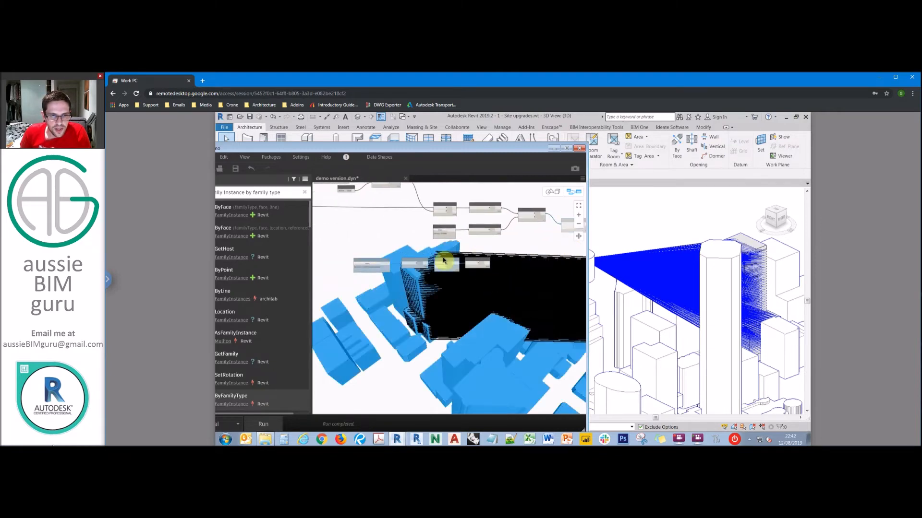
pyautogui.moveTo(484, 259); pyautogui.dragTo(495, 246)
pyautogui.click(534, 243)
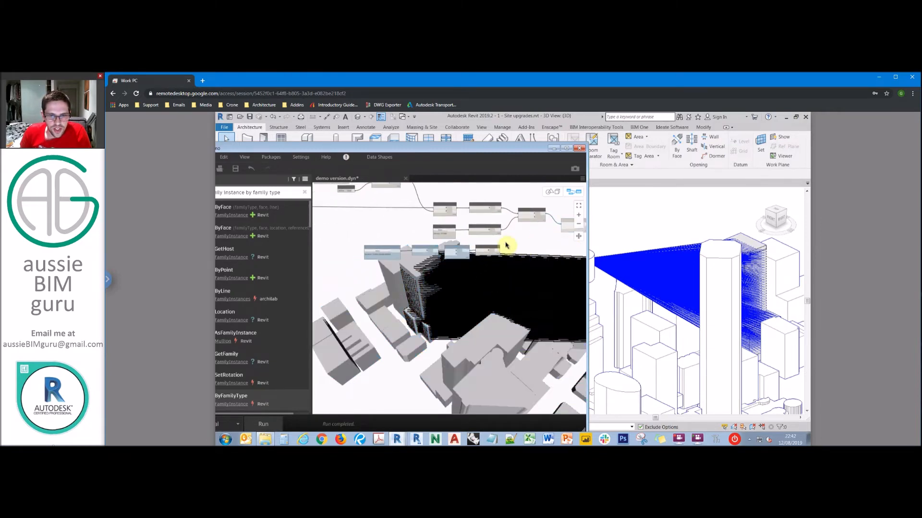
pyautogui.scroll(2, 452, 257)
pyautogui.moveTo(429, 257); pyautogui.dragTo(502, 221)
pyautogui.moveTo(502, 220); pyautogui.dragTo(502, 224, button='middle')
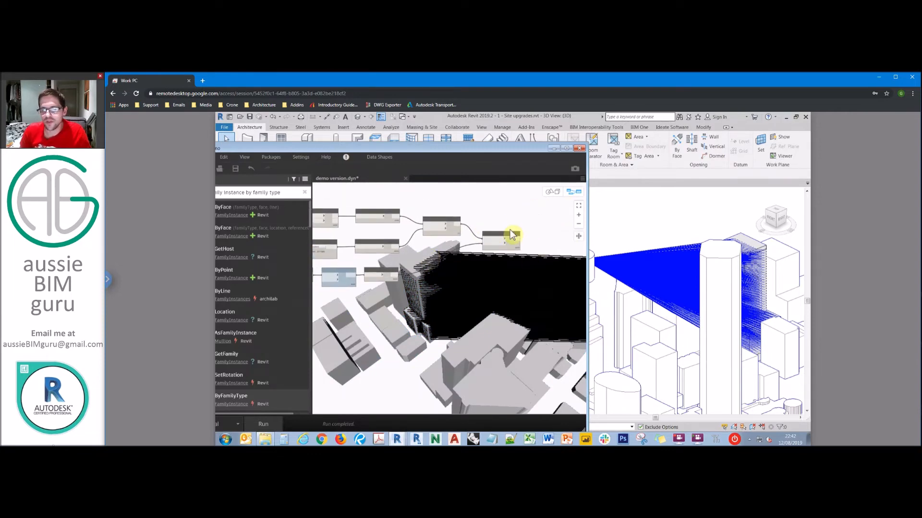
pyautogui.scroll(1, 499, 215)
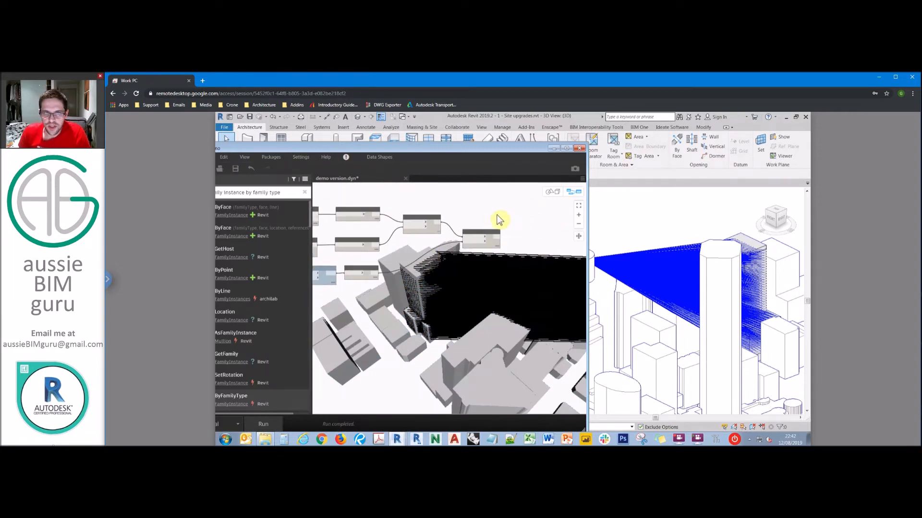
pyautogui.scroll(3, 497, 214)
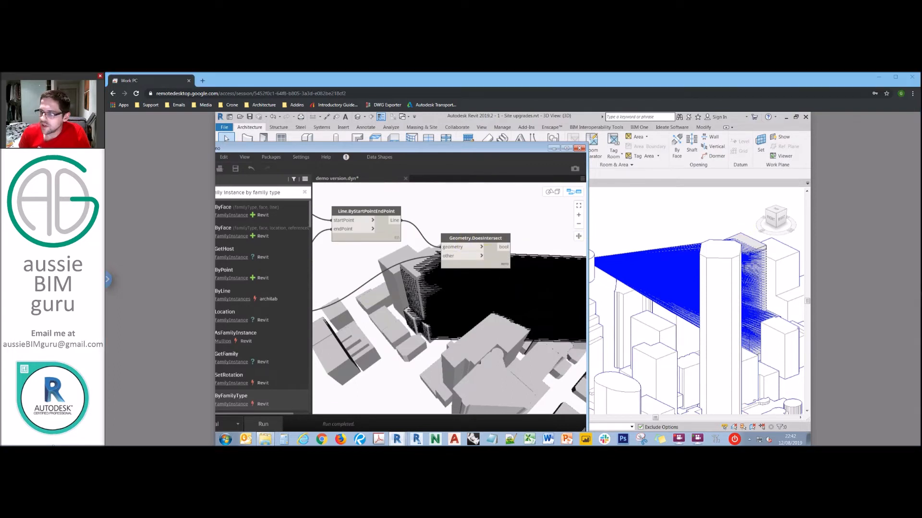
pyautogui.moveTo(512, 211); pyautogui.dragTo(447, 214, button='middle')
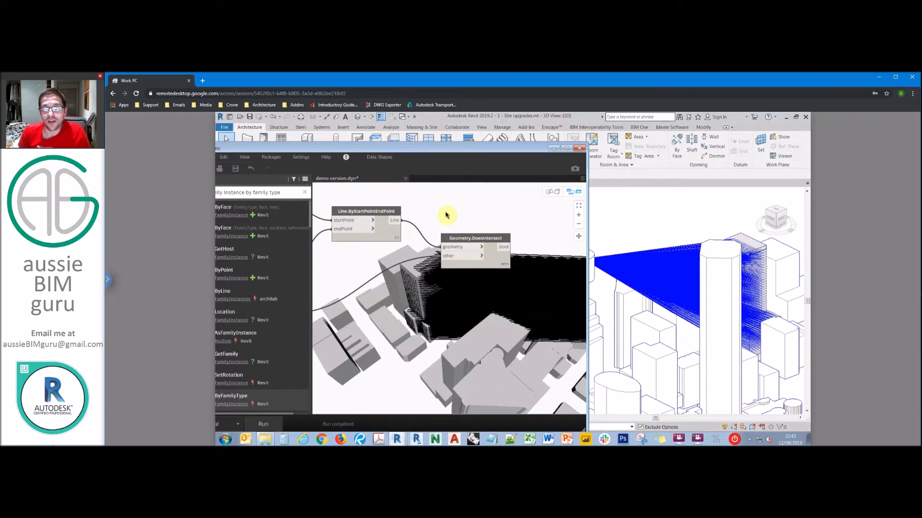
# Step: Add a second List.FilterByBoolMask node after Geometry.DoesIntersect
pyautogui.rightClick(478, 217)
pyautogui.write('bool')
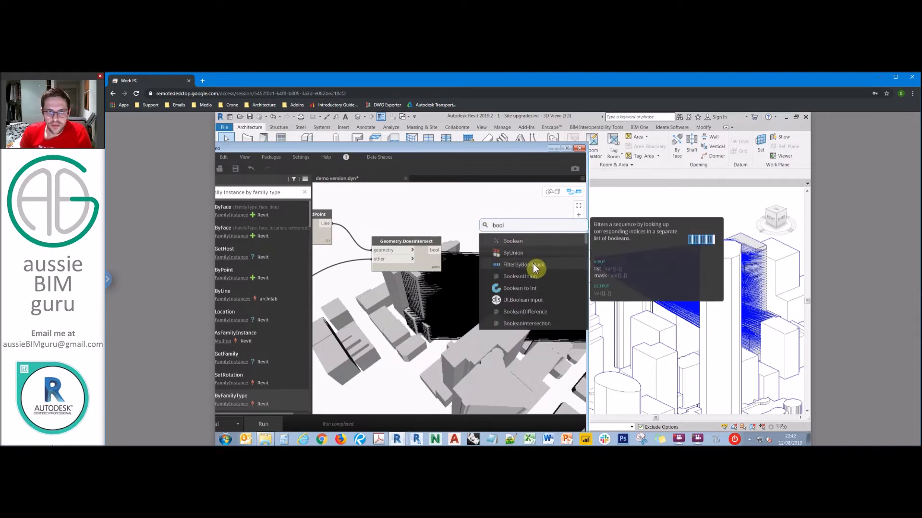
pyautogui.click(532, 263)
pyautogui.moveTo(522, 255); pyautogui.dragTo(512, 228)
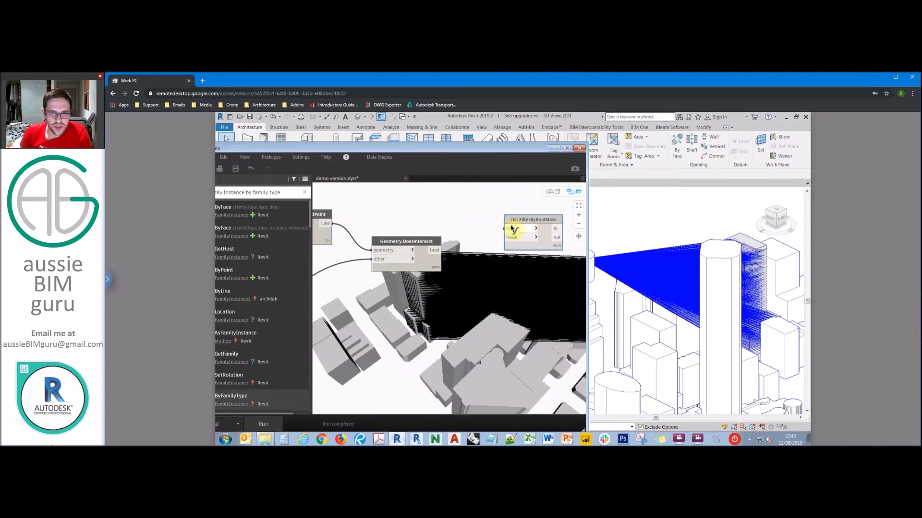
# Step: Feed the detector family instances into the new List.FilterByBoolMask list input and the Geometry.DoesIntersect result into its mask
pyautogui.scroll(-5, 510, 227)
pyautogui.moveTo(436, 211); pyautogui.dragTo(539, 216, button='middle')
pyautogui.scroll(4, 368, 234)
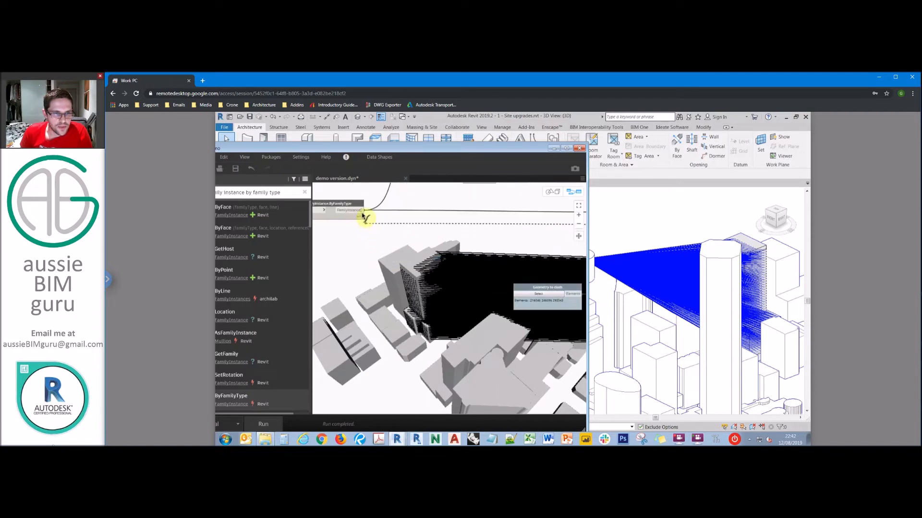
pyautogui.scroll(-4, 432, 235)
pyautogui.scroll(4, 527, 216)
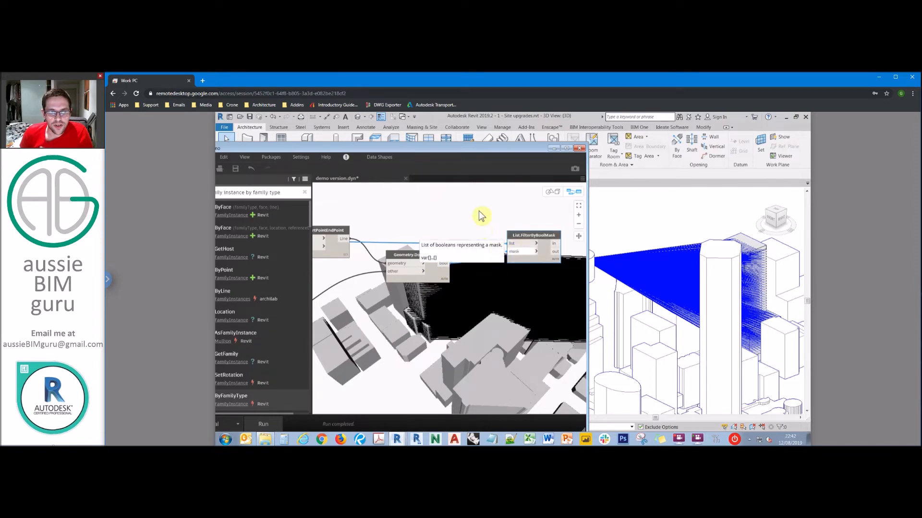
pyautogui.moveTo(413, 231); pyautogui.dragTo(363, 225, button='middle')
pyautogui.moveTo(381, 249); pyautogui.dragTo(380, 251)
pyautogui.click(537, 214)
pyautogui.moveTo(538, 214); pyautogui.dragTo(481, 219, button='middle')
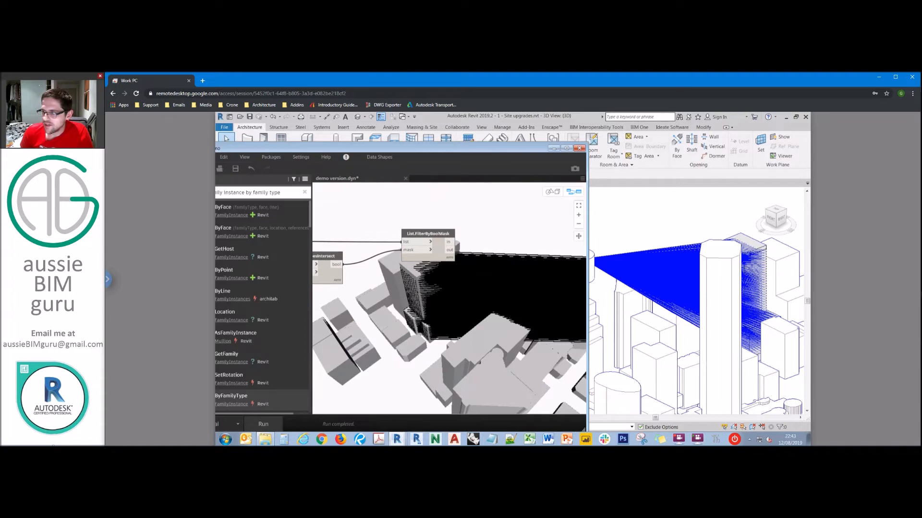
# Step: Add a List Create node and connect the out port of List.FilterByBoolMask to its item0 input
pyautogui.moveTo(510, 236); pyautogui.dragTo(481, 239, button='middle')
pyautogui.rightClick(480, 235)
pyautogui.write('list')
pyautogui.press('Return')
pyautogui.moveTo(424, 253); pyautogui.dragTo(501, 247)
# Step: Turn off the geometry preview of the new List.FilterByBoolMask node and the Line.ByStartPointEndPoint node
pyautogui.rightClick(401, 238)
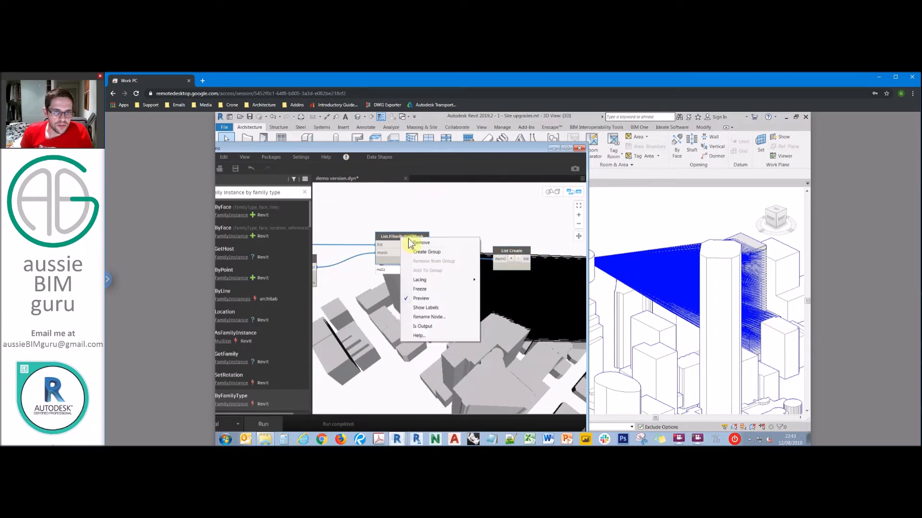
pyautogui.click(428, 298)
pyautogui.click(487, 211)
pyautogui.scroll(-2, 488, 210)
pyautogui.moveTo(436, 222); pyautogui.dragTo(513, 218, button='middle')
pyautogui.scroll(2, 405, 218)
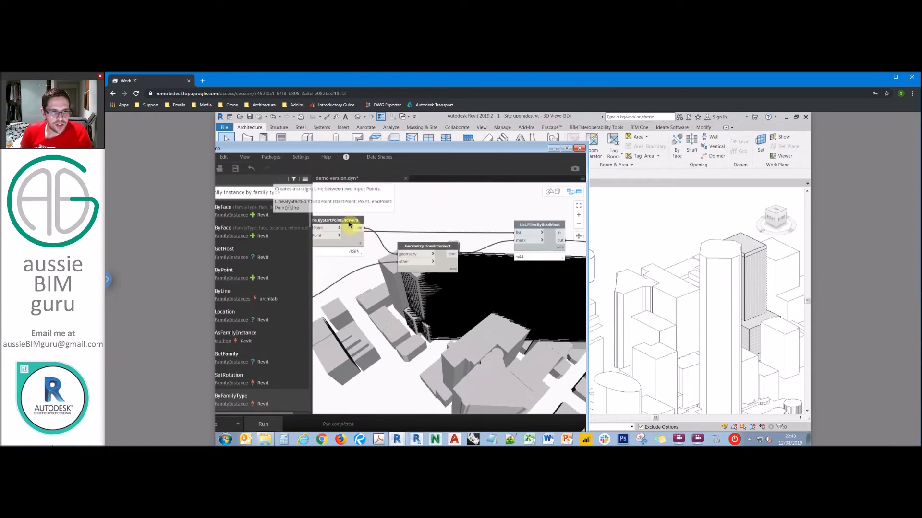
pyautogui.rightClick(349, 224)
pyautogui.click(382, 286)
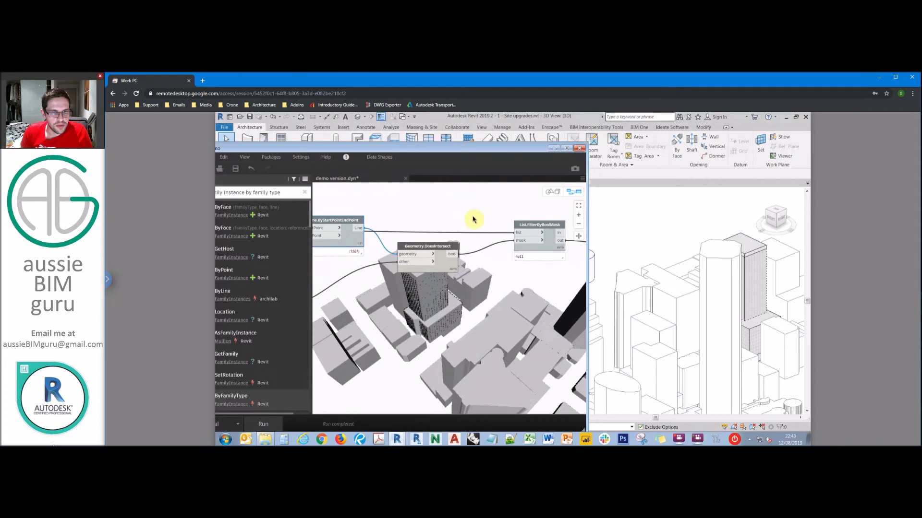
# Step: Save and run the script with the List Create node aligned beside List.FilterByBoolMask
pyautogui.scroll(-4, 472, 217)
pyautogui.moveTo(472, 217); pyautogui.dragTo(372, 212, button='middle')
pyautogui.scroll(3, 470, 223)
pyautogui.moveTo(471, 224); pyautogui.dragTo(464, 219)
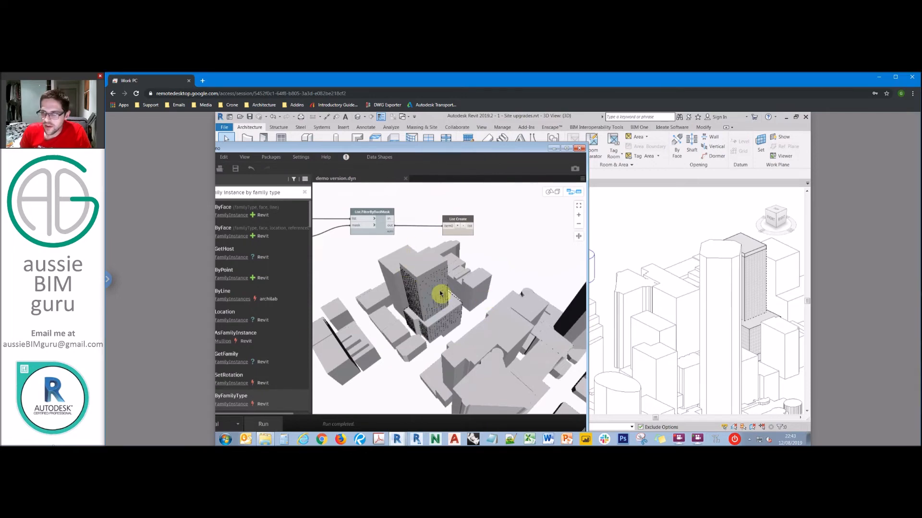
pyautogui.click(262, 427)
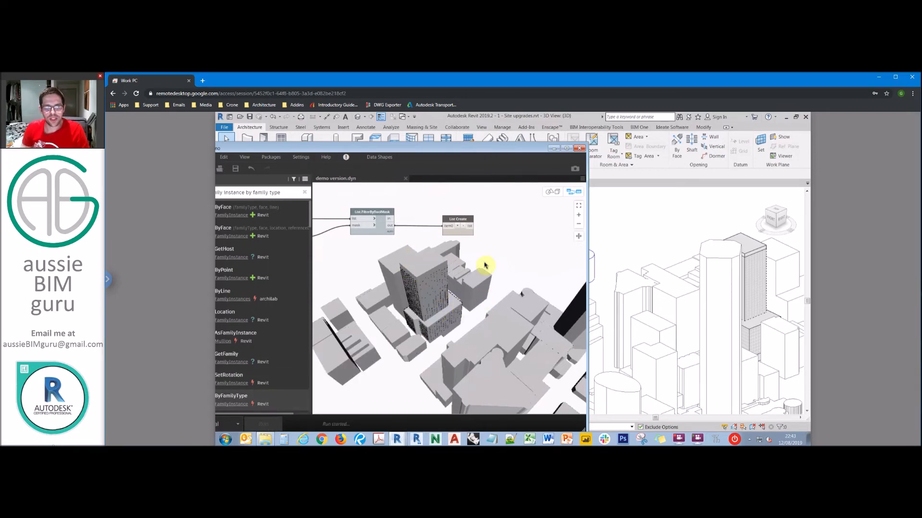
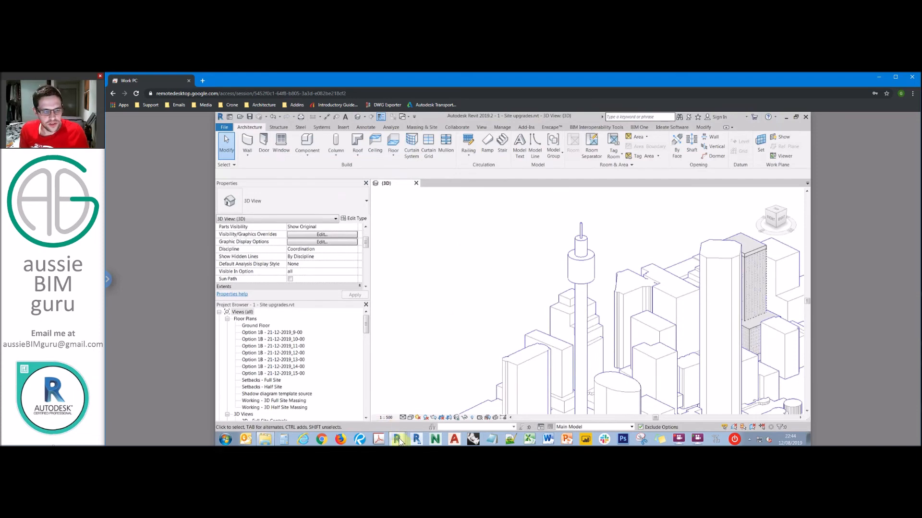
# Step: Return to the Dynamo window and read through the filtered elements in the List Create output
pyautogui.moveTo(398, 438)
pyautogui.click(405, 411)
pyautogui.moveTo(463, 224); pyautogui.dragTo(450, 269, button='middle')
pyautogui.scroll(2, 450, 269)
pyautogui.click(459, 292)
pyautogui.scroll(-5, 462, 334)
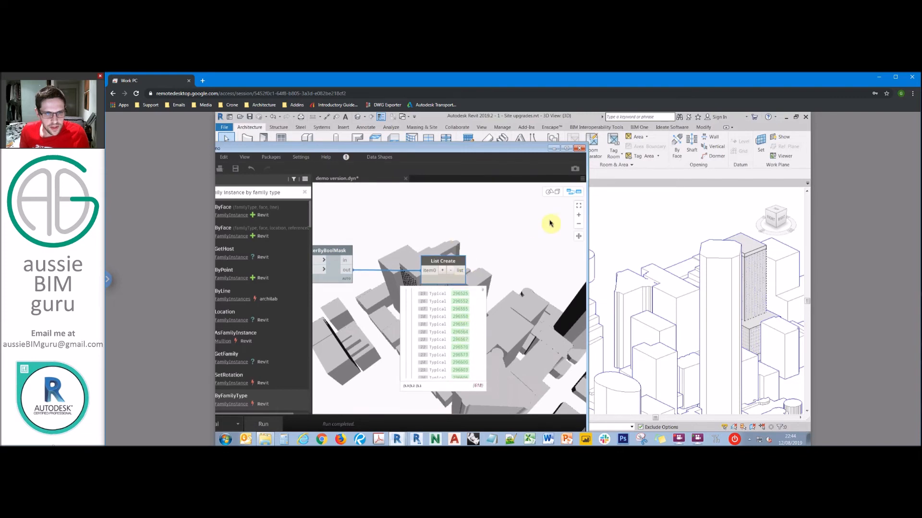
pyautogui.scroll(-3, 551, 223)
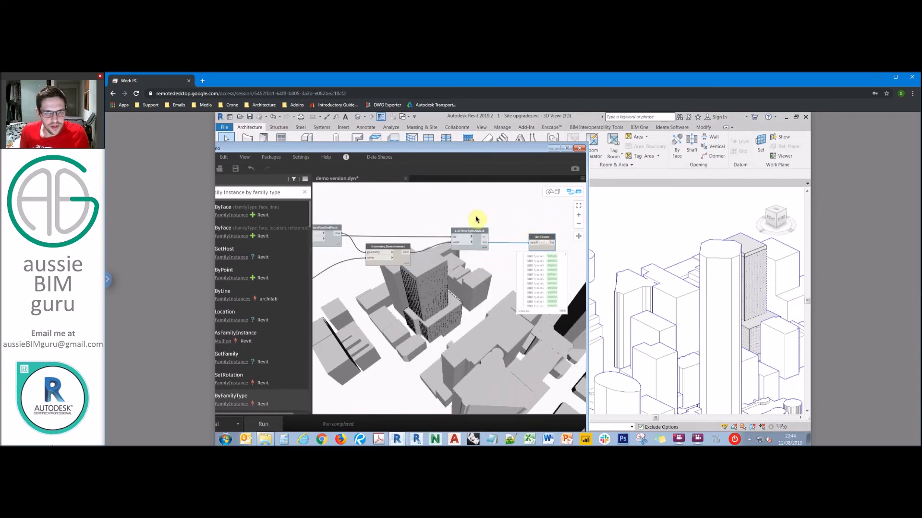
# Step: Duplicate the List.FilterByBoolMask node below the original, feeding the sight lines into its list input and the Geometry.DoesIntersect result into its mask input
pyautogui.click(470, 235)
pyautogui.hotkey('ctrl', 'c')
pyautogui.hotkey('ctrl', 'v')
pyautogui.moveTo(499, 237); pyautogui.dragTo(468, 280)
pyautogui.click(465, 289)
pyautogui.click(338, 237)
pyautogui.click(465, 285)
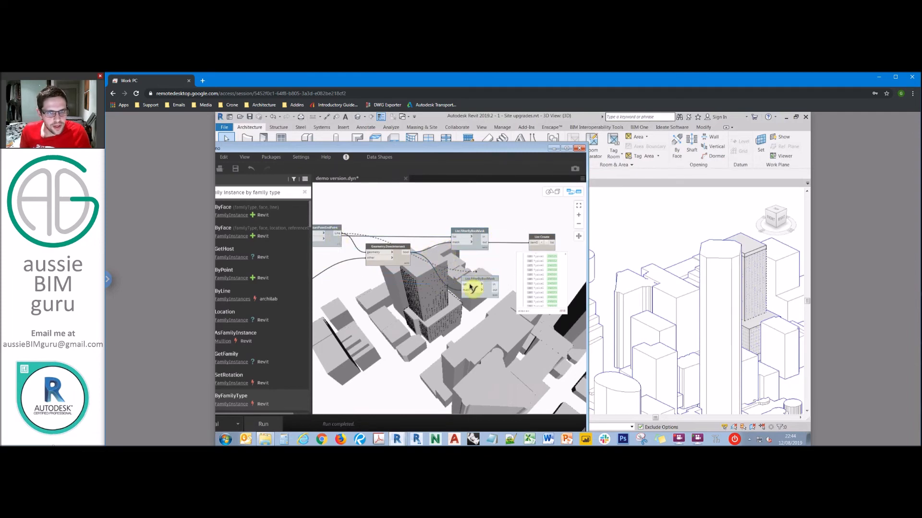
# Step: Connect the duplicated filter's out port to the item0 input of List Create and run the script
pyautogui.click(495, 289)
pyautogui.click(533, 242)
pyautogui.click(263, 428)
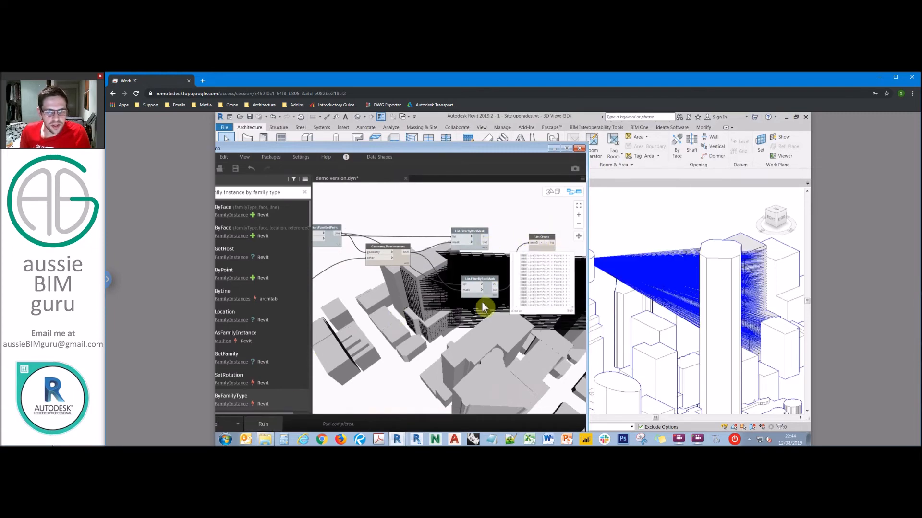
# Step: Examine the filtered sight lines between the tower and the viewpoint from several angles in the Revit 3D view
pyautogui.keyDown('shift'); pyautogui.moveTo(696, 229); pyautogui.dragTo(671, 284, button='middle'); pyautogui.keyUp('shift')
pyautogui.scroll(4, 675, 293)
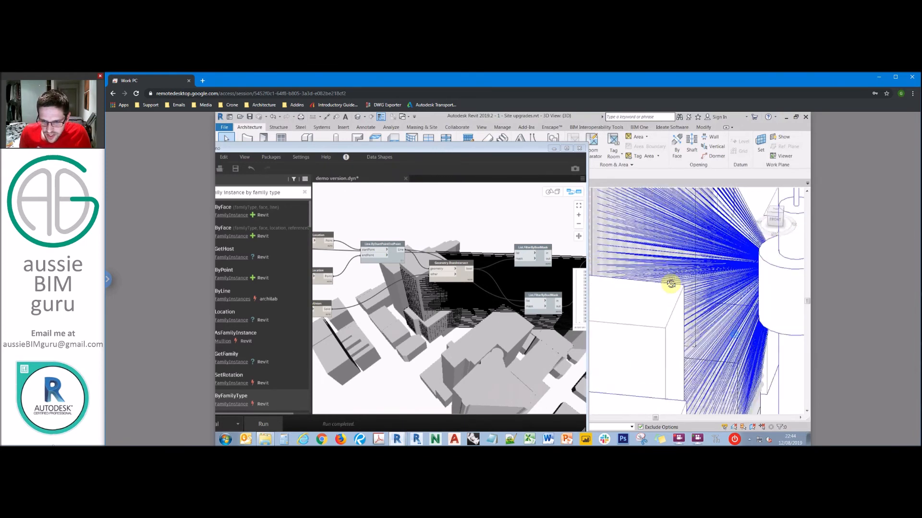
pyautogui.scroll(-2, 671, 284)
pyautogui.scroll(-5, 657, 269)
pyautogui.keyDown('shift'); pyautogui.moveTo(653, 260); pyautogui.dragTo(708, 268, button='middle'); pyautogui.keyUp('shift')
# Step: Freeze the duplicated List.FilterByBoolMask node in the Dynamo graph and move the List Create node beside it
pyautogui.click(483, 219)
pyautogui.scroll(-4, 490, 220)
pyautogui.moveTo(489, 221); pyautogui.dragTo(427, 205, button='middle')
pyautogui.scroll(4, 497, 230)
pyautogui.scroll(3, 498, 243)
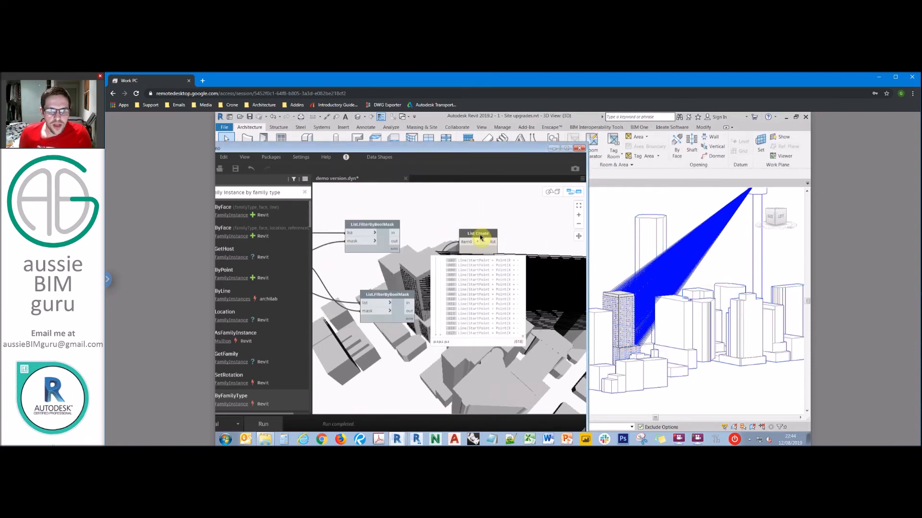
pyautogui.rightClick(479, 238)
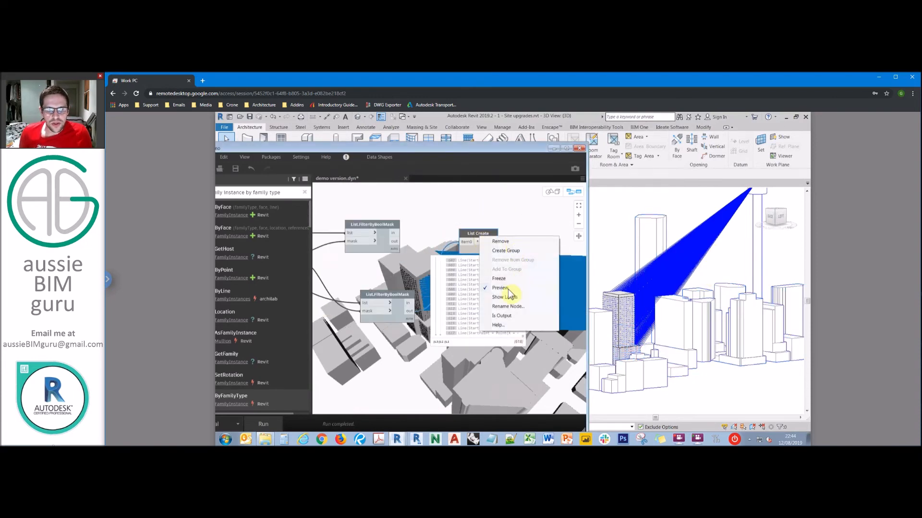
pyautogui.rightClick(387, 295)
pyautogui.click(416, 348)
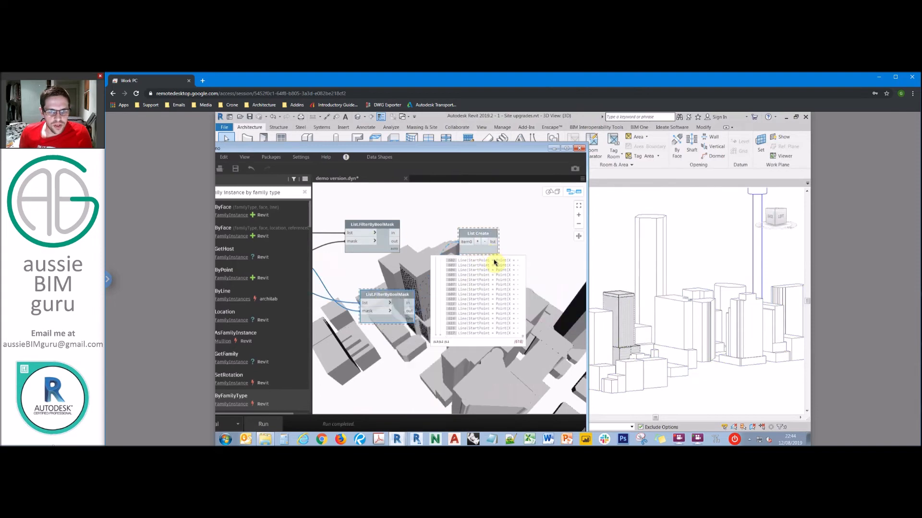
pyautogui.moveTo(469, 236); pyautogui.dragTo(445, 301)
pyautogui.moveTo(441, 225); pyautogui.dragTo(531, 242, button='middle')
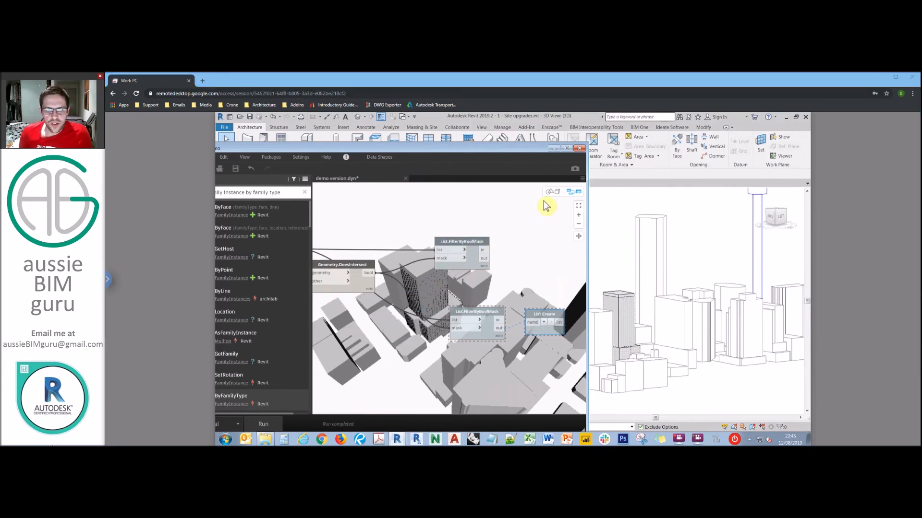
pyautogui.rightClick(512, 258)
pyautogui.write('set parameter')
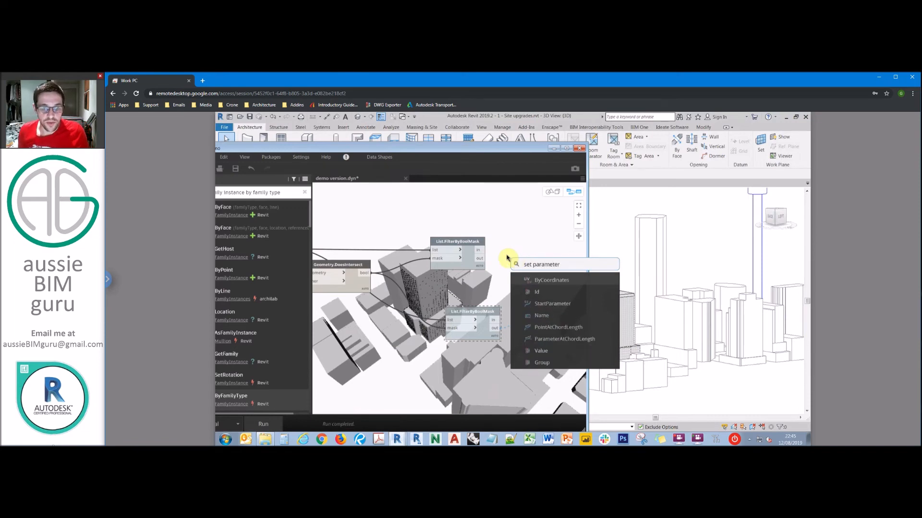
pyautogui.scroll(-8, 582, 313)
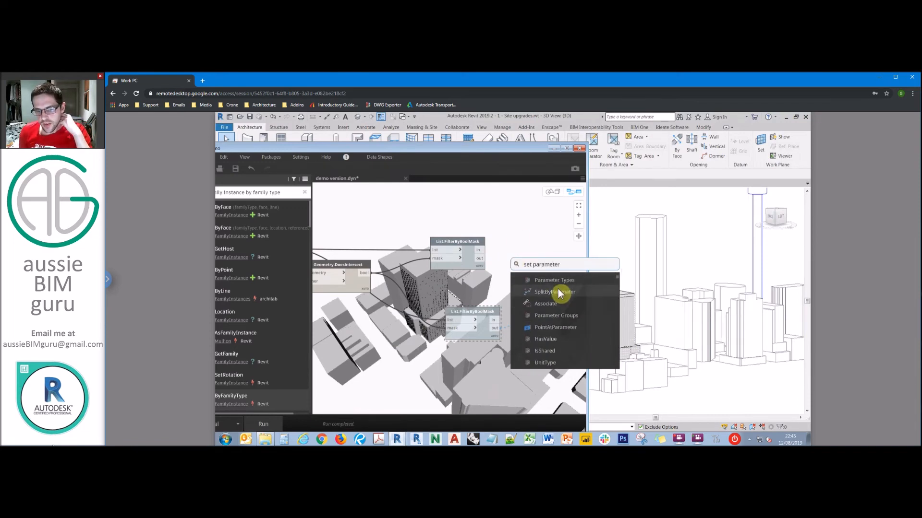
# Step: Add an Element.SetParameterByName node and place a duplicate of it directly underneath
pyautogui.rightClick(523, 221)
pyautogui.write('set param')
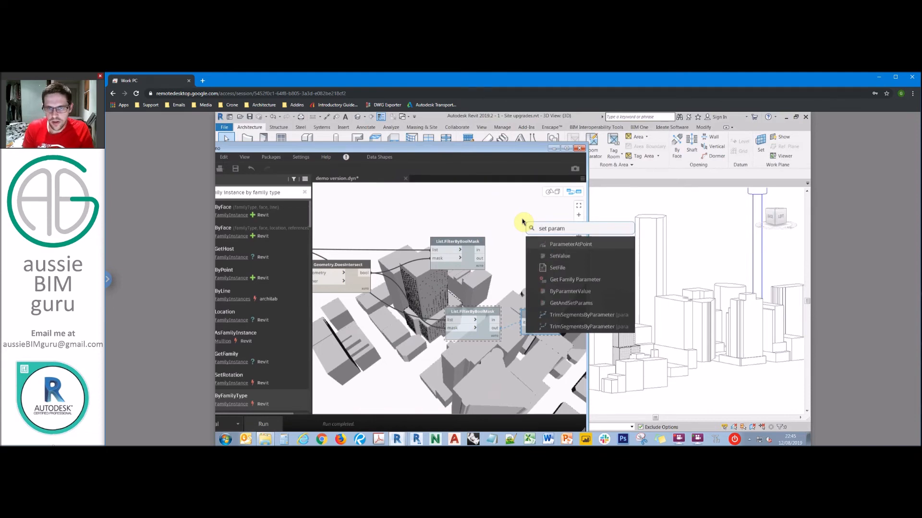
pyautogui.write('eter value by name')
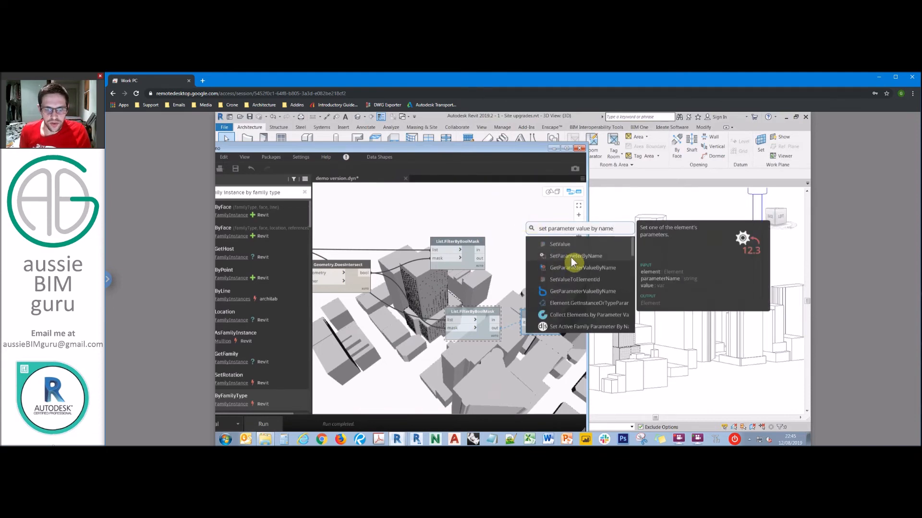
pyautogui.click(571, 258)
pyautogui.moveTo(545, 244); pyautogui.dragTo(487, 242, button='middle')
pyautogui.moveTo(543, 264); pyautogui.dragTo(513, 211)
pyautogui.hotkey('ctrl', 'c')
pyautogui.hotkey('ctrl', 'v')
pyautogui.moveTo(541, 262); pyautogui.dragTo(541, 263)
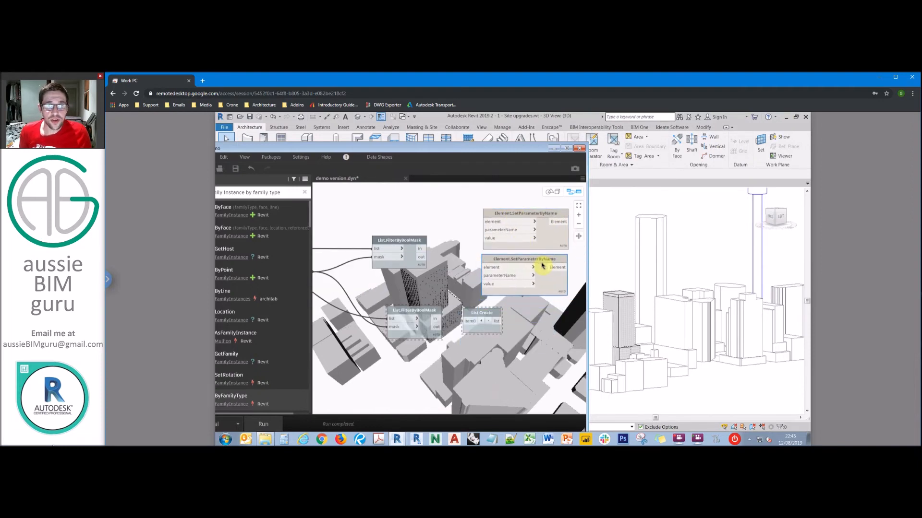
# Step: Connect the original List.FilterByBoolMask's in port to the upper SetParameterByName element input and its out port to the lower one's
pyautogui.click(516, 219)
pyautogui.moveTo(516, 218); pyautogui.dragTo(535, 215)
pyautogui.moveTo(420, 248); pyautogui.dragTo(508, 263)
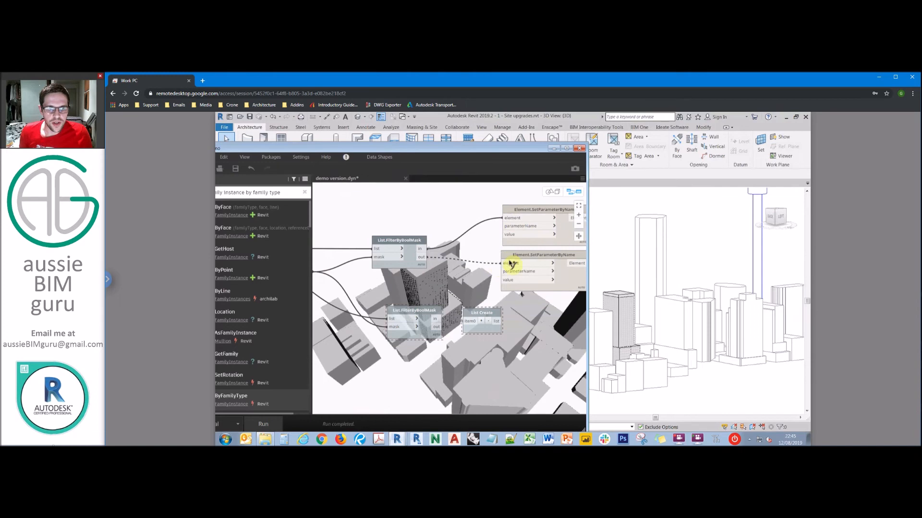
# Step: Add a code block above the original List.FilterByBoolMask with three lines: "ABG_Data_View1"; false; and true;
pyautogui.moveTo(408, 213); pyautogui.dragTo(421, 232, button='middle')
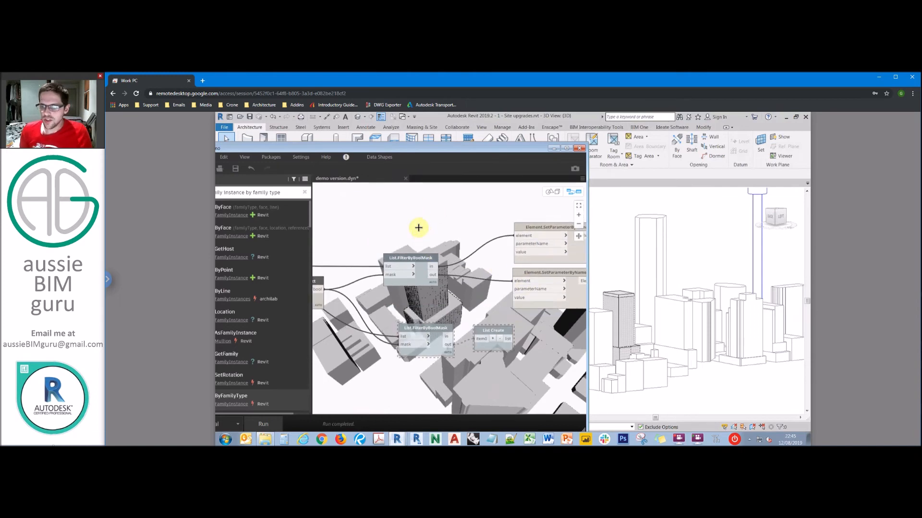
pyautogui.doubleClick(418, 228)
pyautogui.press('capslock')
pyautogui.write('"ABG_D')
pyautogui.press('capslock')
pyautogui.write('a_')
pyautogui.press('capslock')
pyautogui.write('V')
pyautogui.press('capslock')
pyautogui.write('iewl')
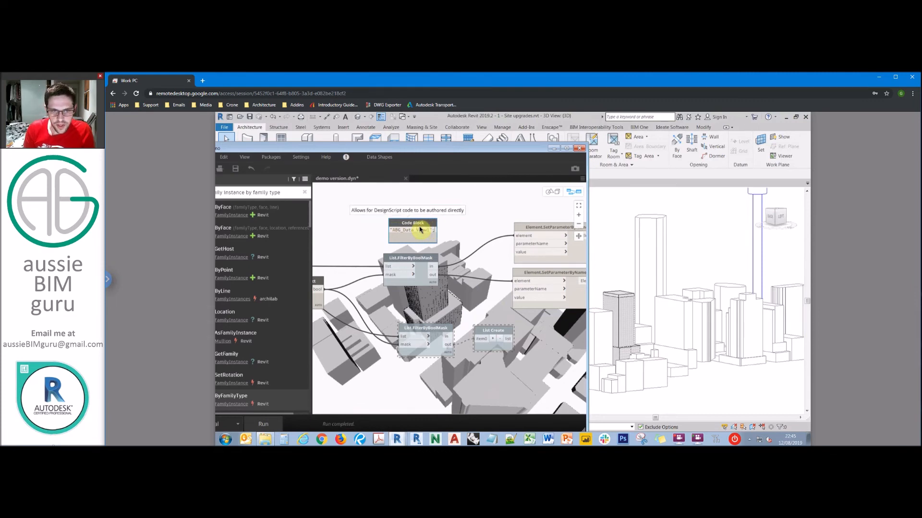
pyautogui.press('Return')
pyautogui.write('false;')
pyautogui.press('Return')
pyautogui.write('true')
pyautogui.click(450, 230)
# Step: Wire "ABG_Data_View1" to both parameterName inputs, with false to the upper SetParameterByName value and true to the lower one
pyautogui.moveTo(442, 235); pyautogui.dragTo(527, 290)
pyautogui.moveTo(439, 231); pyautogui.dragTo(547, 249)
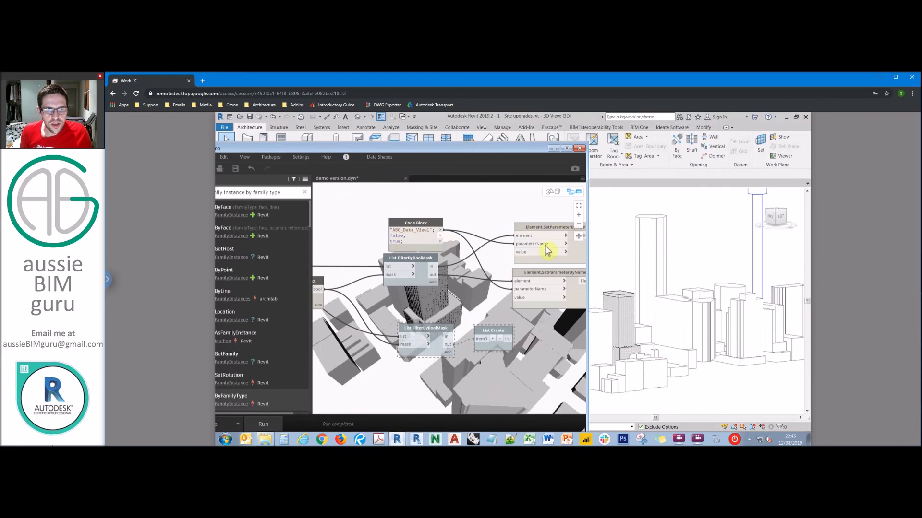
pyautogui.moveTo(510, 219); pyautogui.dragTo(485, 216, button='middle')
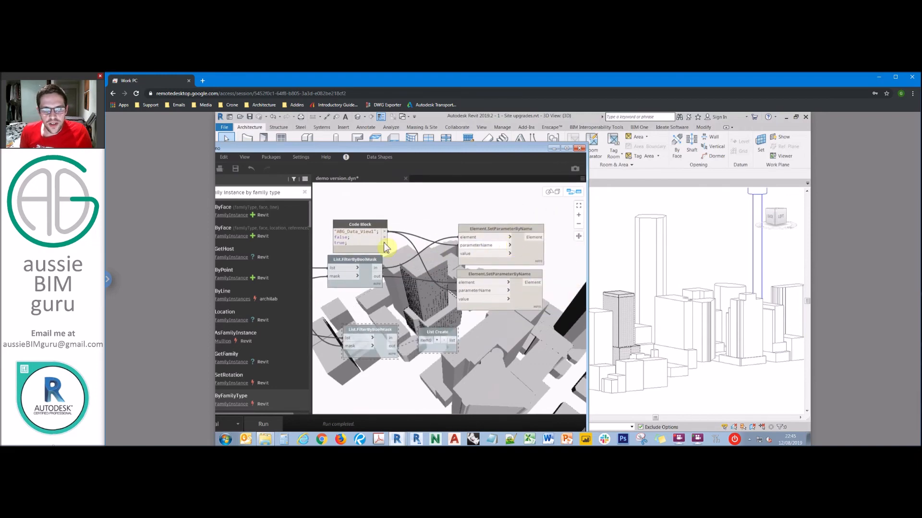
pyautogui.moveTo(385, 243); pyautogui.dragTo(508, 253)
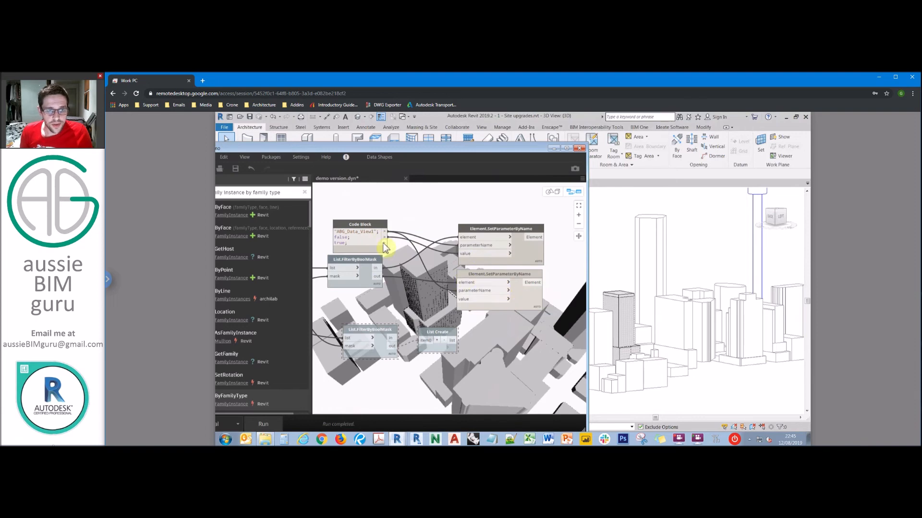
# Step: Set the lacing of both Element.SetParameterByName nodes to Longest
pyautogui.moveTo(536, 283); pyautogui.dragTo(455, 276, button='middle')
pyautogui.click(451, 268)
pyautogui.click(455, 252)
pyautogui.rightClick(456, 256)
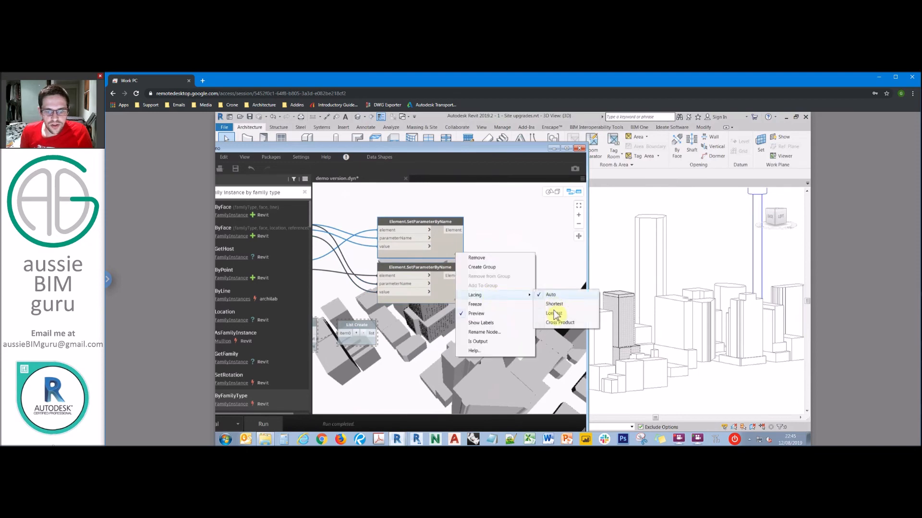
pyautogui.click(564, 316)
pyautogui.rightClick(457, 298)
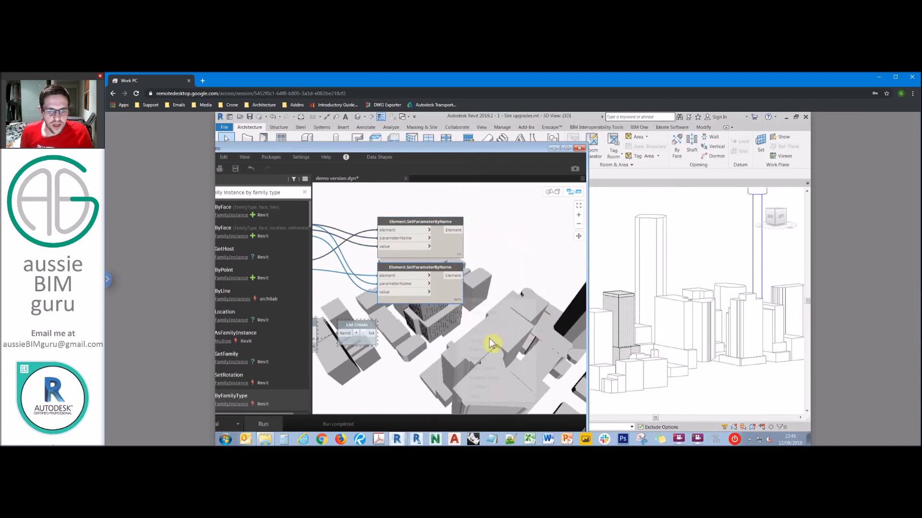
pyautogui.moveTo(518, 344)
pyautogui.click(568, 361)
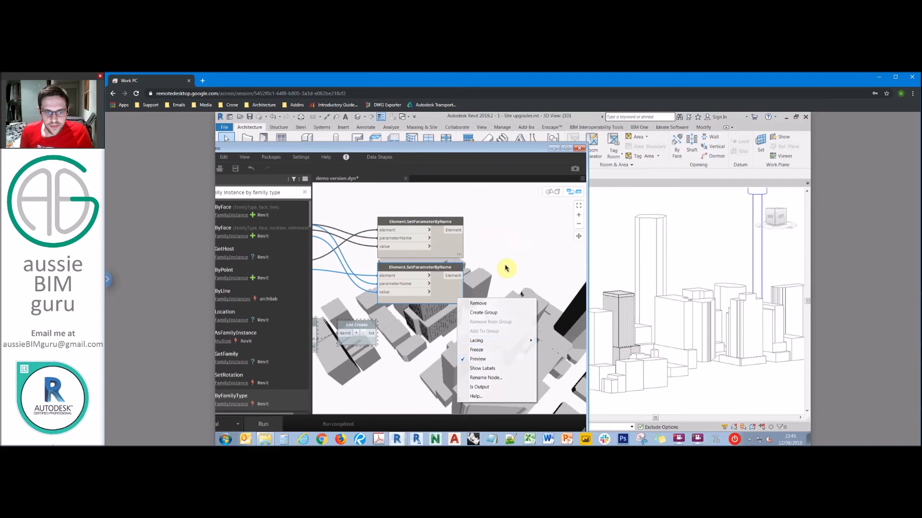
# Step: Save the Dynamo script
pyautogui.scroll(-5, 412, 243)
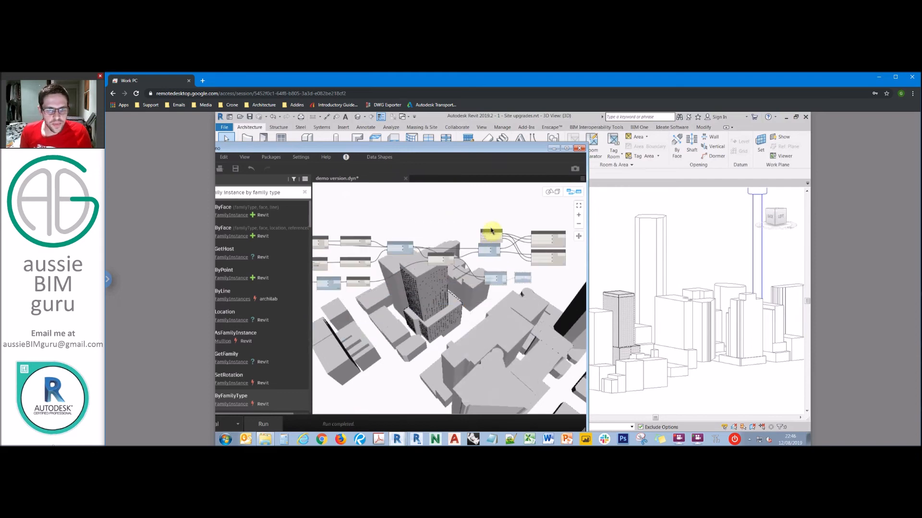
pyautogui.scroll(-3, 461, 230)
pyautogui.scroll(5, 407, 231)
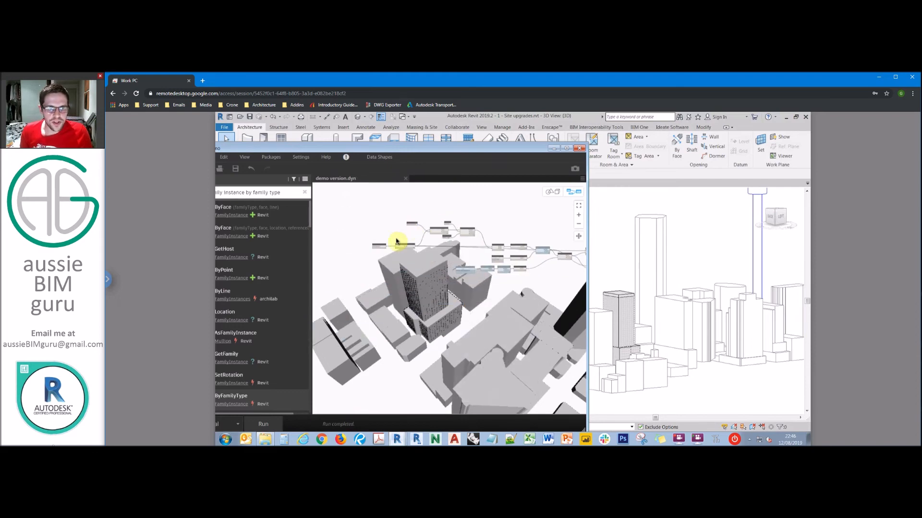
pyautogui.hotkey('ctrl', 's')
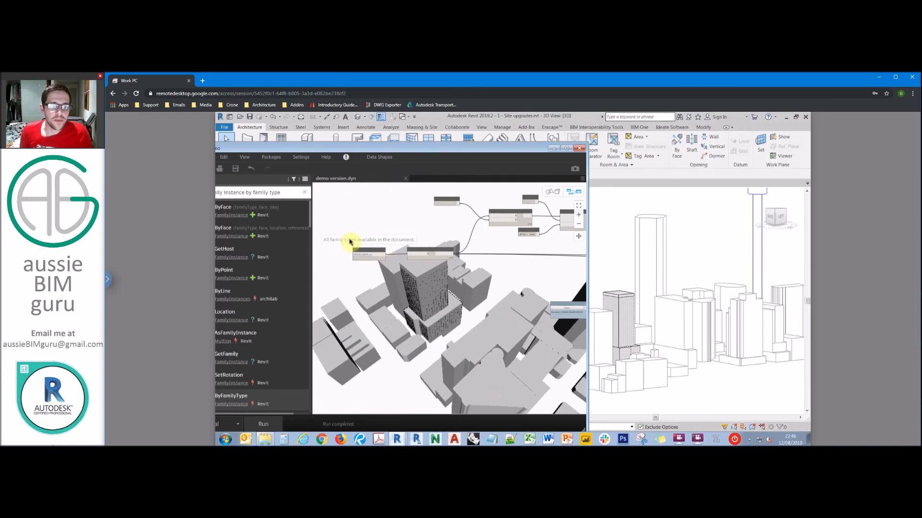
# Step: Mark the Family Types node at the start of the graph as an input with Is Input
pyautogui.scroll(5, 377, 239)
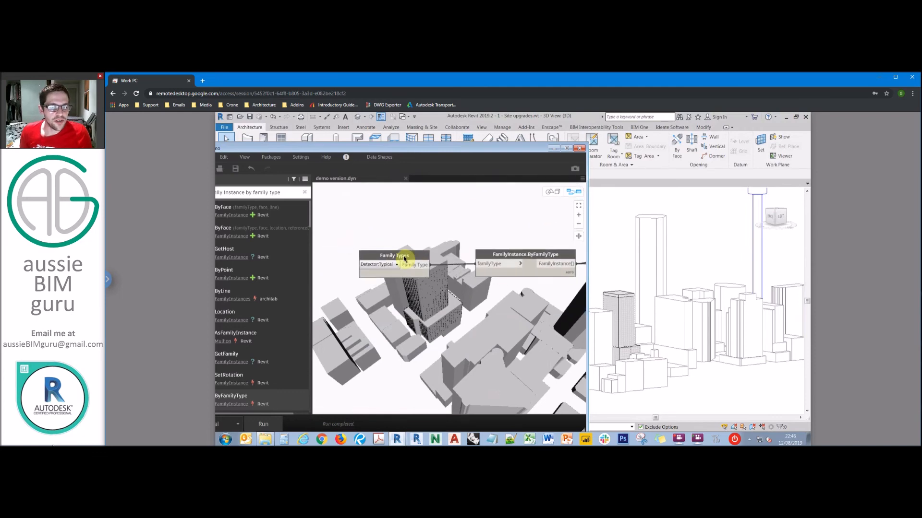
pyautogui.moveTo(404, 257)
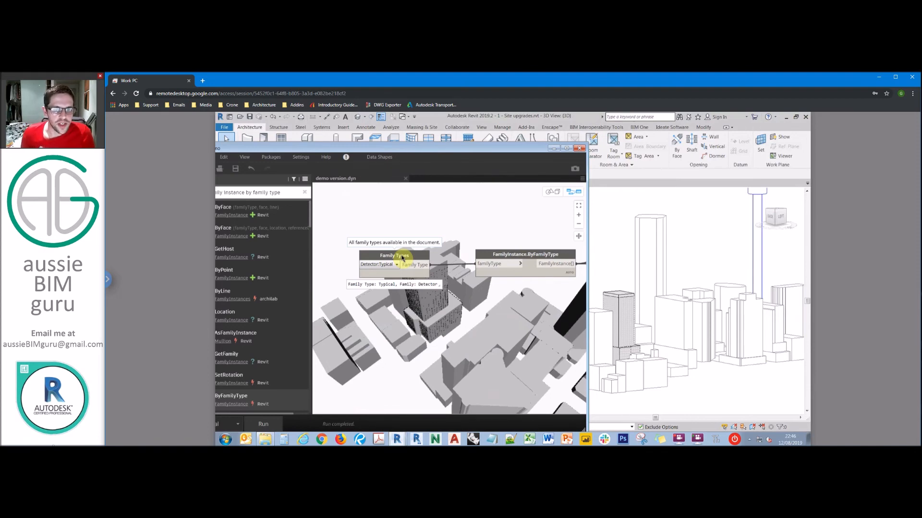
pyautogui.rightClick(402, 258)
pyautogui.click(432, 336)
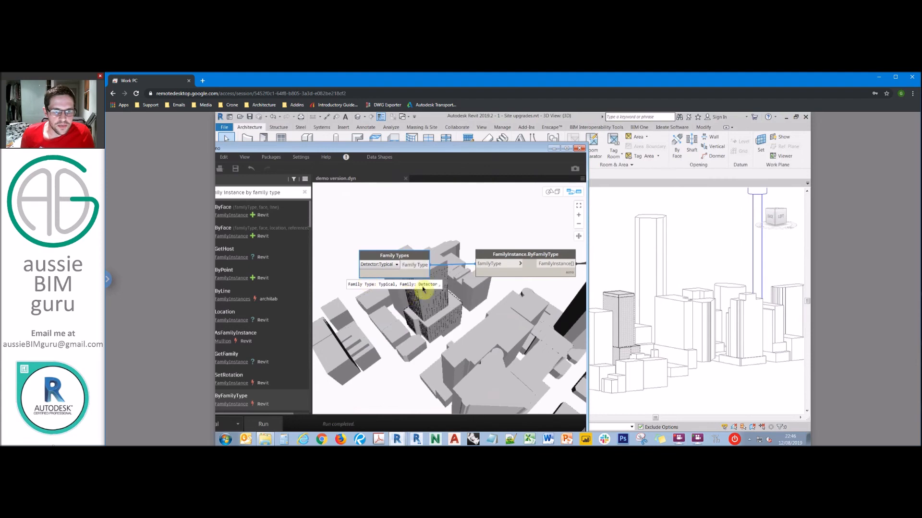
pyautogui.click(479, 227)
# Step: Mark the Parameter to Filter and Value to Filter nodes as script inputs
pyautogui.moveTo(552, 241); pyautogui.dragTo(405, 253, button='middle')
pyautogui.scroll(-2, 402, 253)
pyautogui.moveTo(455, 297); pyautogui.dragTo(456, 353, button='middle')
pyautogui.scroll(3, 442, 247)
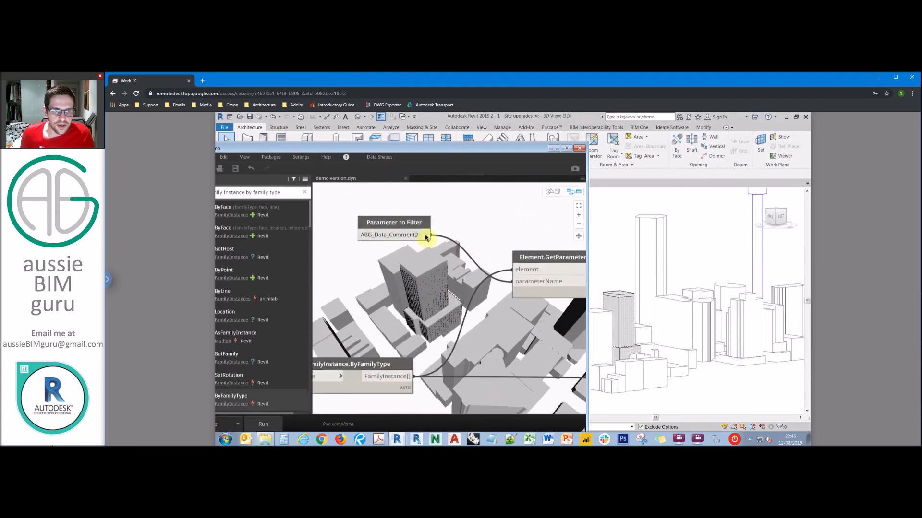
pyautogui.click(393, 224)
pyautogui.rightClick(393, 224)
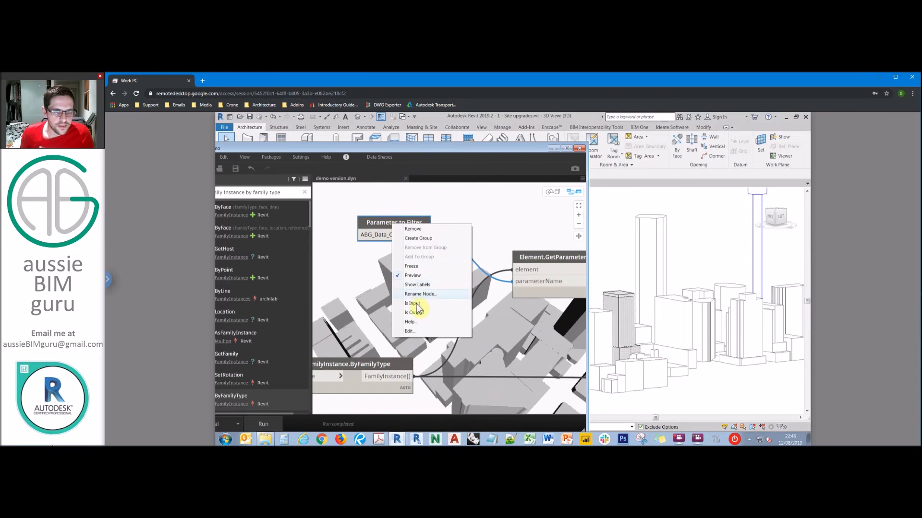
pyautogui.click(390, 284)
pyautogui.scroll(-3, 397, 285)
pyautogui.moveTo(543, 239); pyautogui.dragTo(414, 241, button='middle')
pyautogui.scroll(3, 471, 239)
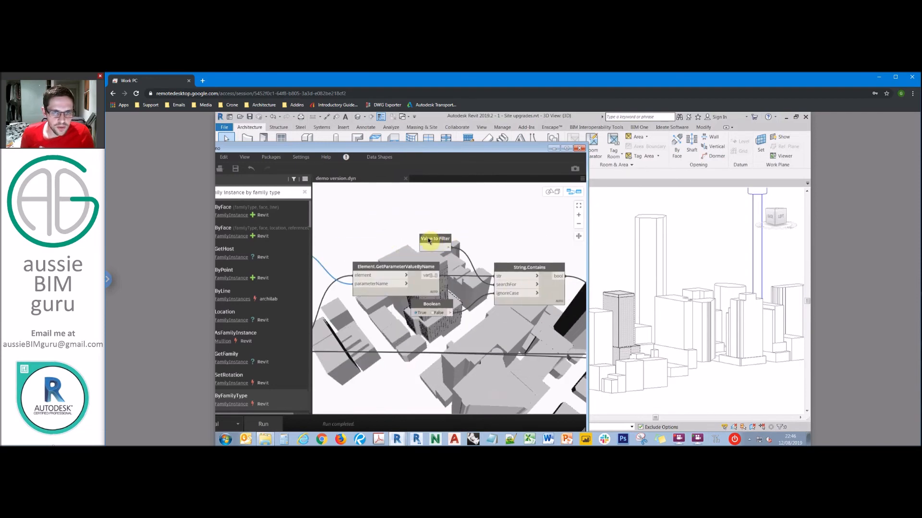
pyautogui.rightClick(428, 239)
# Step: Mark the geometry selection node for the clash test and the Viewpoint element node as script inputs
pyautogui.scroll(-3, 428, 235)
pyautogui.moveTo(543, 307); pyautogui.dragTo(435, 247, button='middle')
pyautogui.scroll(-3, 449, 276)
pyautogui.scroll(4, 414, 300)
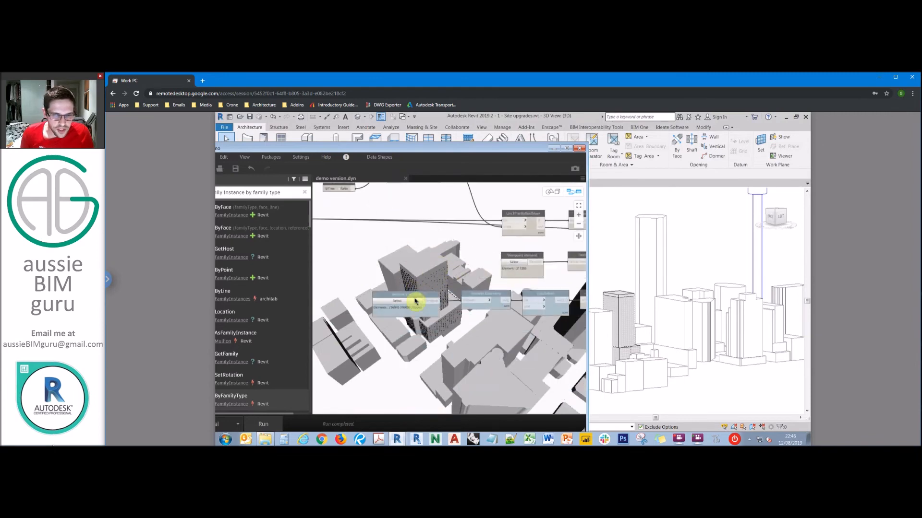
pyautogui.rightClick(418, 300)
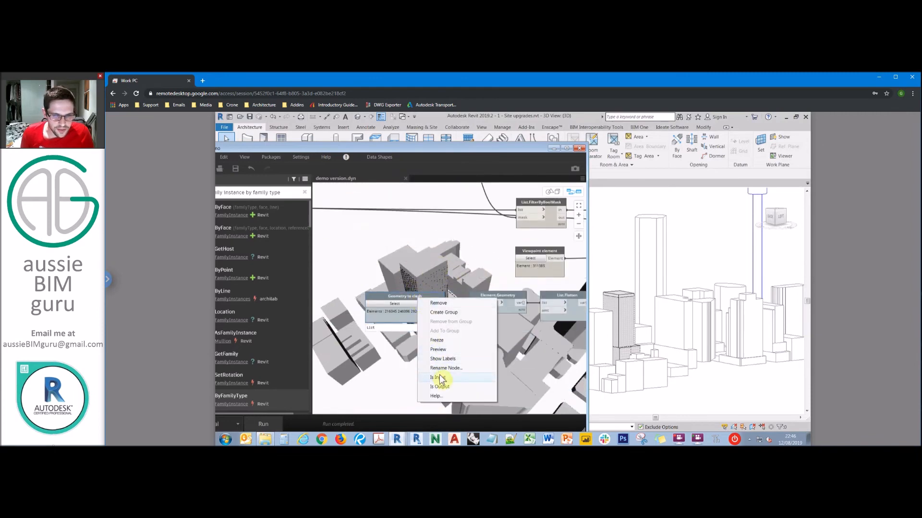
pyautogui.click(509, 341)
pyautogui.moveTo(534, 332); pyautogui.dragTo(432, 329, button='middle')
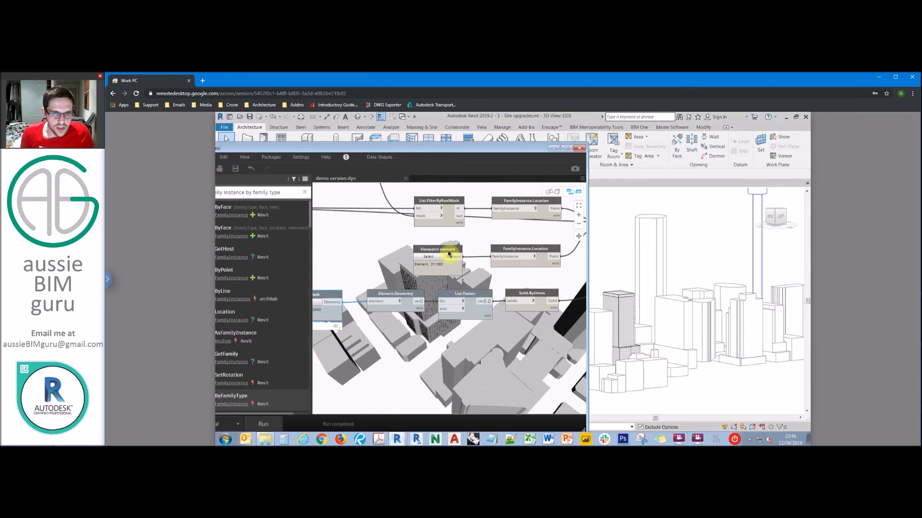
pyautogui.rightClick(449, 252)
pyautogui.click(475, 332)
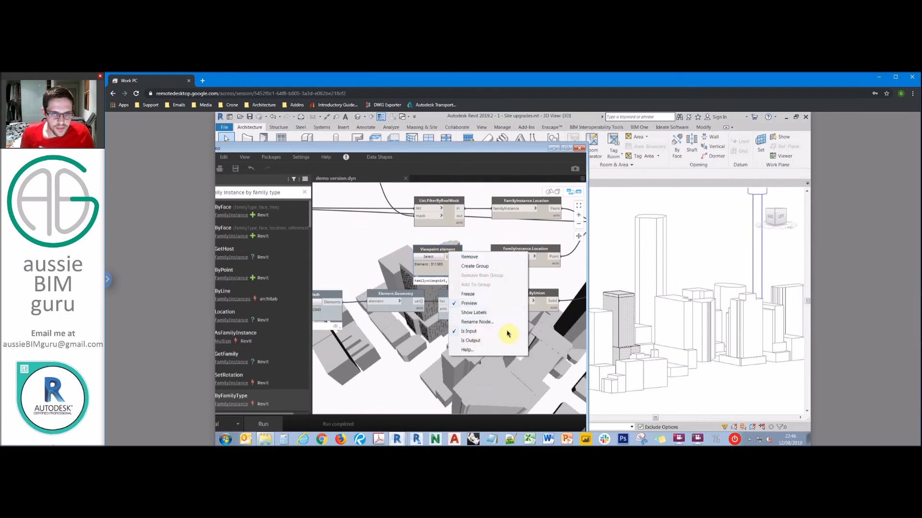
pyautogui.moveTo(413, 357); pyautogui.dragTo(433, 244, button='middle')
pyautogui.scroll(-3, 449, 212)
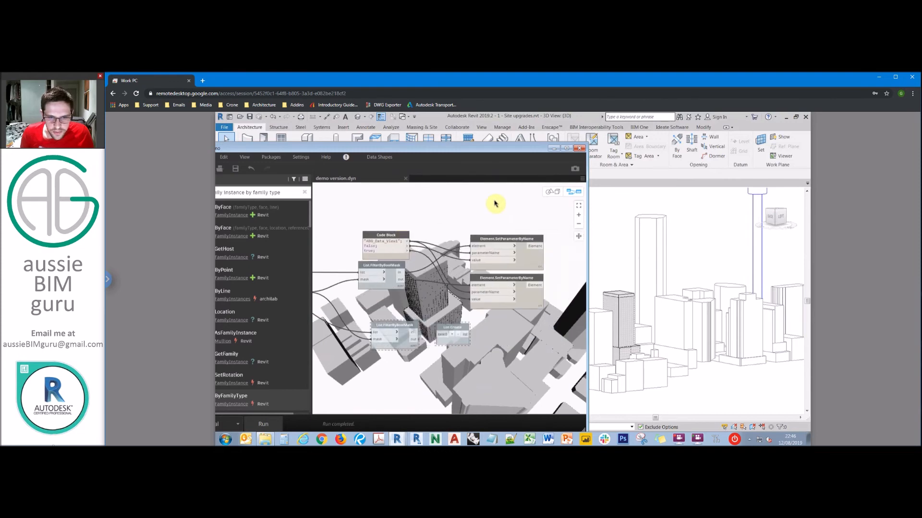
# Step: Run the full Dynamo graph and inspect the detector colours around the tower and towards the viewpoint in the Revit 3D view
pyautogui.scroll(-5, 449, 269)
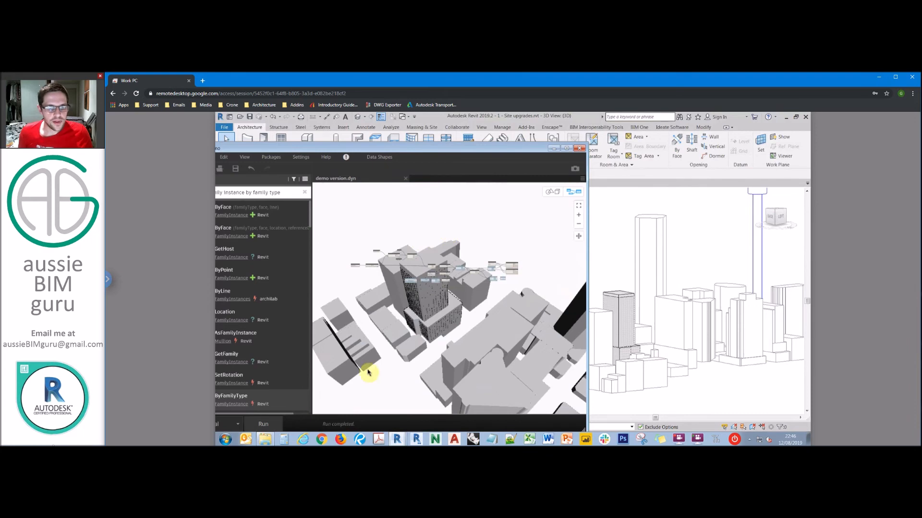
pyautogui.click(259, 424)
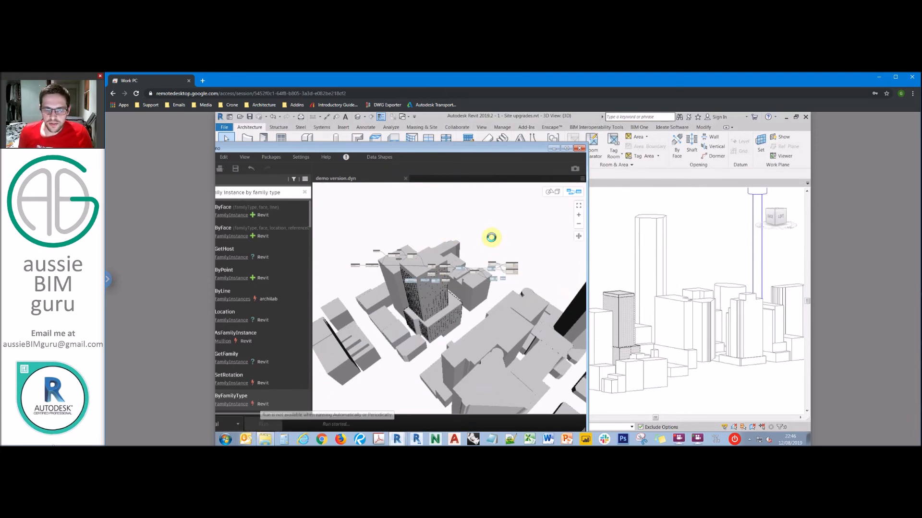
pyautogui.keyDown('shift'); pyautogui.moveTo(689, 276); pyautogui.dragTo(628, 320, button='middle'); pyautogui.keyUp('shift')
pyautogui.scroll(2, 751, 257)
pyautogui.moveTo(751, 258); pyautogui.dragTo(684, 306, button='middle')
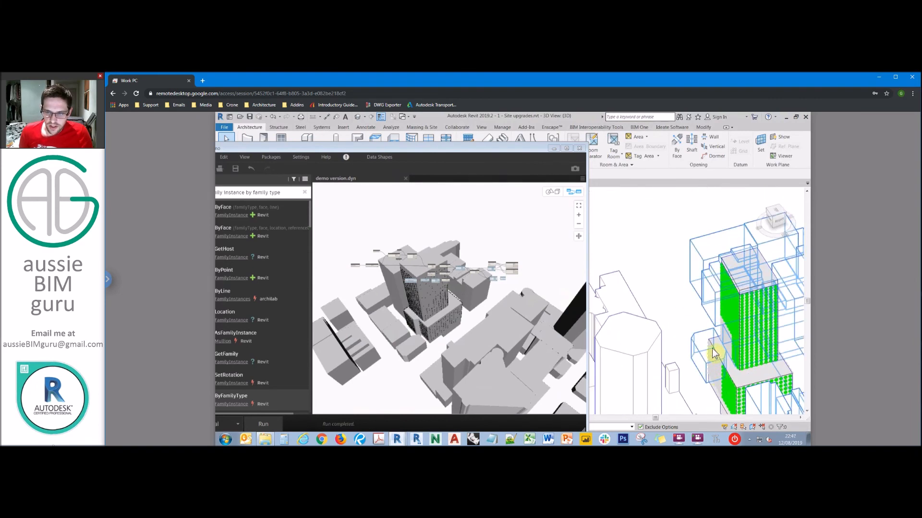
pyautogui.moveTo(689, 307)
pyautogui.keyDown('shift'); pyautogui.mouseDown(button='middle')
pyautogui.moveTo(699, 312)
pyautogui.moveTo(685, 317)
pyautogui.moveTo(713, 304)
pyautogui.moveTo(690, 327)
pyautogui.moveTo(691, 349)
pyautogui.moveTo(705, 358)
pyautogui.moveTo(773, 332)
pyautogui.moveTo(608, 362)
pyautogui.moveTo(702, 344)
pyautogui.moveTo(686, 345)
pyautogui.moveTo(786, 354)
pyautogui.moveTo(788, 363)
pyautogui.moveTo(679, 356)
pyautogui.moveTo(692, 350)
pyautogui.moveTo(681, 294)
pyautogui.mouseUp(button='middle'); pyautogui.keyUp('shift')
pyautogui.scroll(-4, 685, 305)
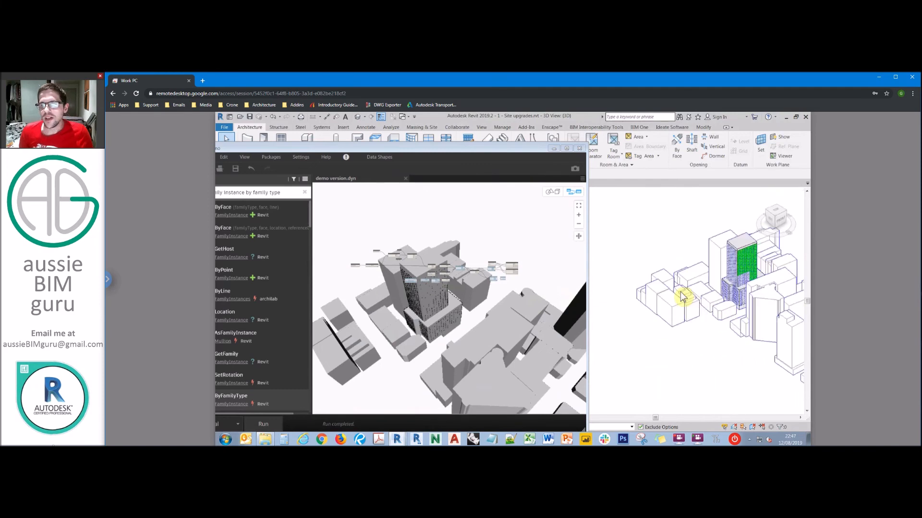
pyautogui.keyDown('shift'); pyautogui.moveTo(733, 258); pyautogui.dragTo(747, 207, button='middle'); pyautogui.keyUp('shift')
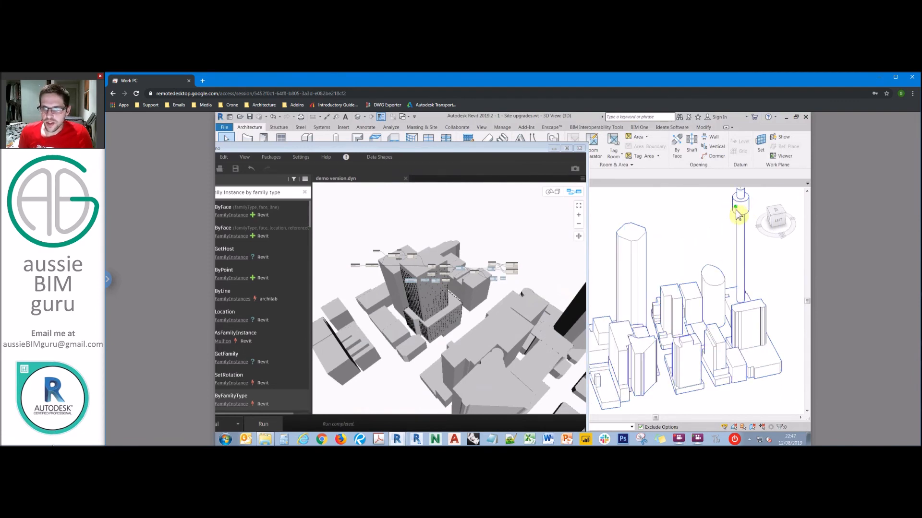
# Step: Close the Dynamo editor and open the inputs of the demo version script in Dynamo Player
pyautogui.click(464, 232)
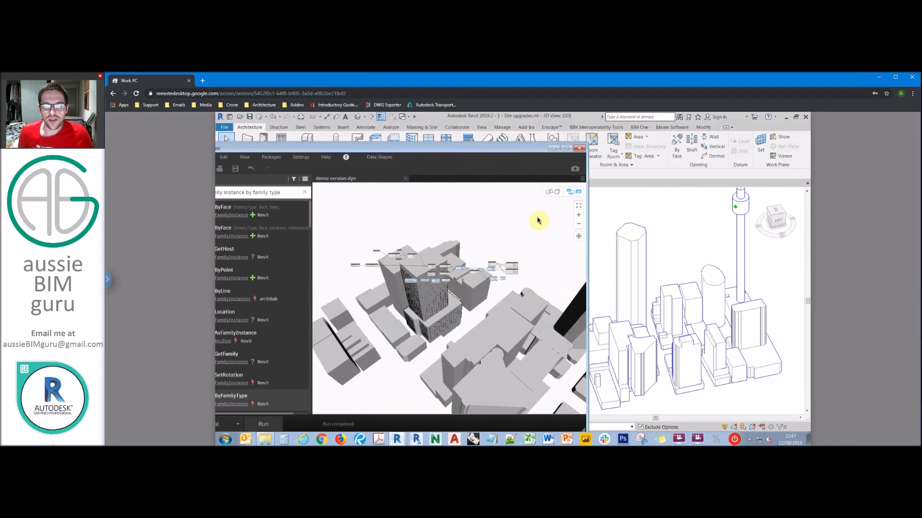
pyautogui.click(582, 152)
pyautogui.click(502, 127)
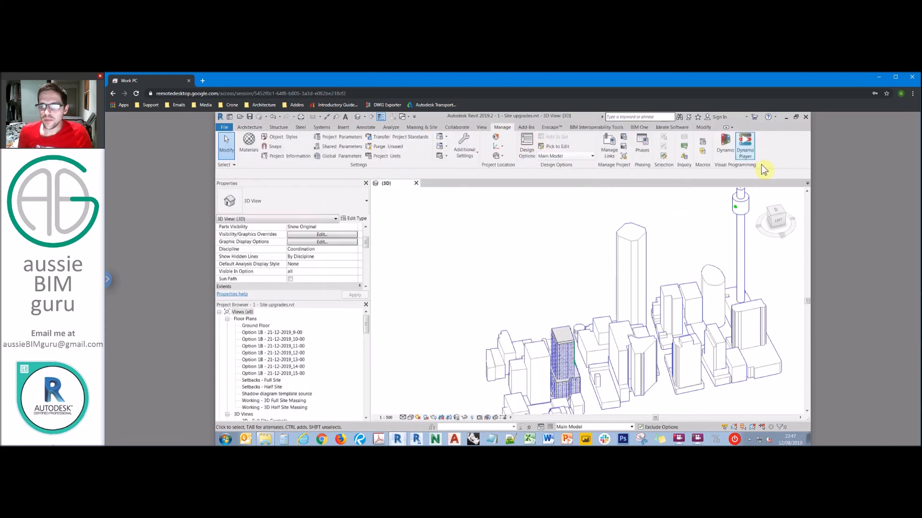
pyautogui.click(745, 146)
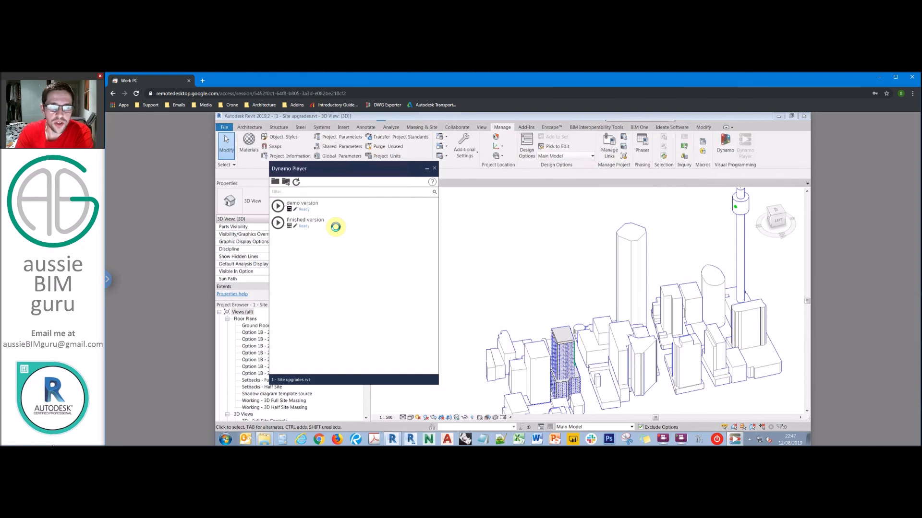
pyautogui.click(335, 226)
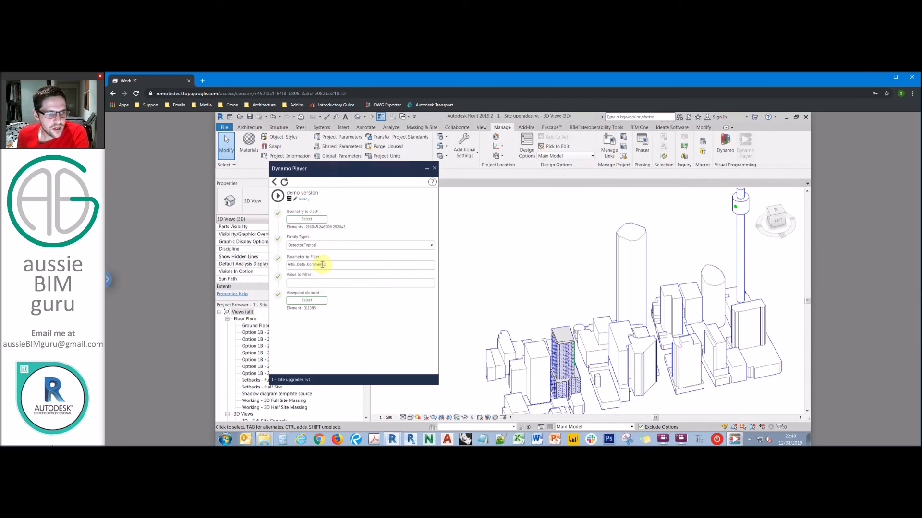
# Step: Select a detector on the tower to check its ABG_Data_Comment1 value, and open the script's Value to Filter input for editing
pyautogui.moveTo(323, 264); pyautogui.dragTo(332, 267)
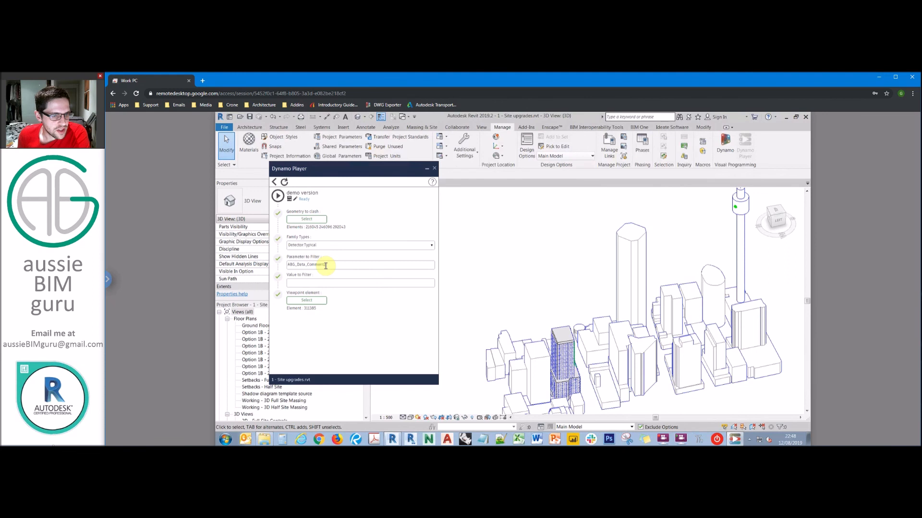
pyautogui.scroll(4, 573, 331)
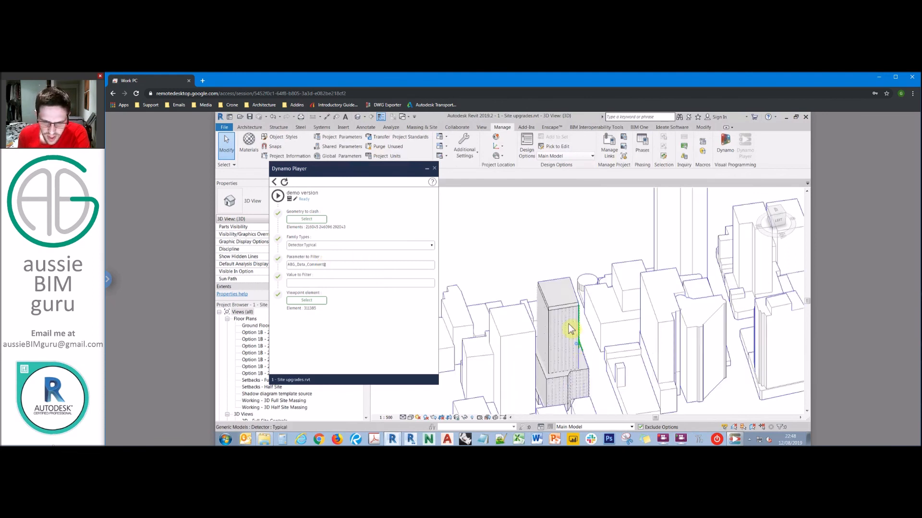
pyautogui.click(559, 301)
pyautogui.moveTo(383, 174); pyautogui.dragTo(500, 179)
pyautogui.scroll(2, 336, 240)
pyautogui.click(322, 235)
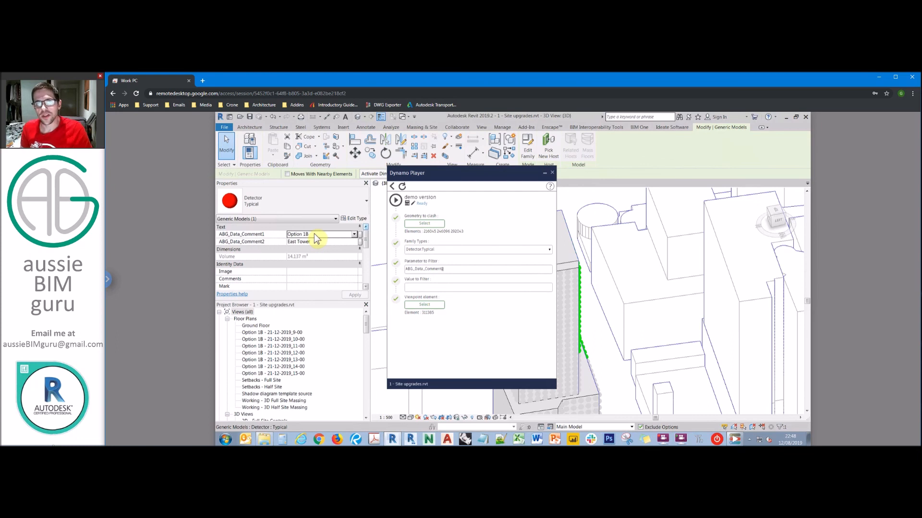
pyautogui.click(411, 288)
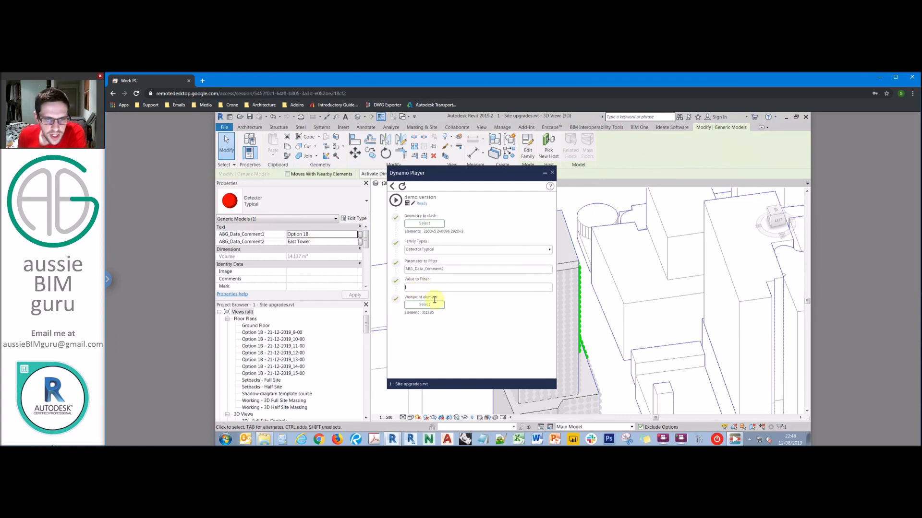